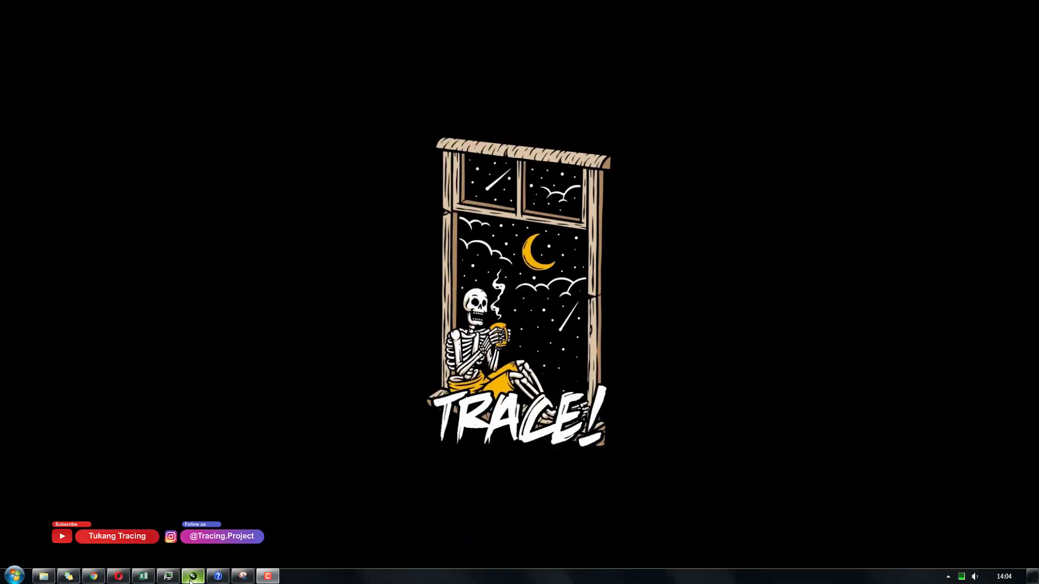
# Launch CorelDRAW and create a new A3 portrait document at 300 dpi in RGB
pyautogui.click(192, 577)
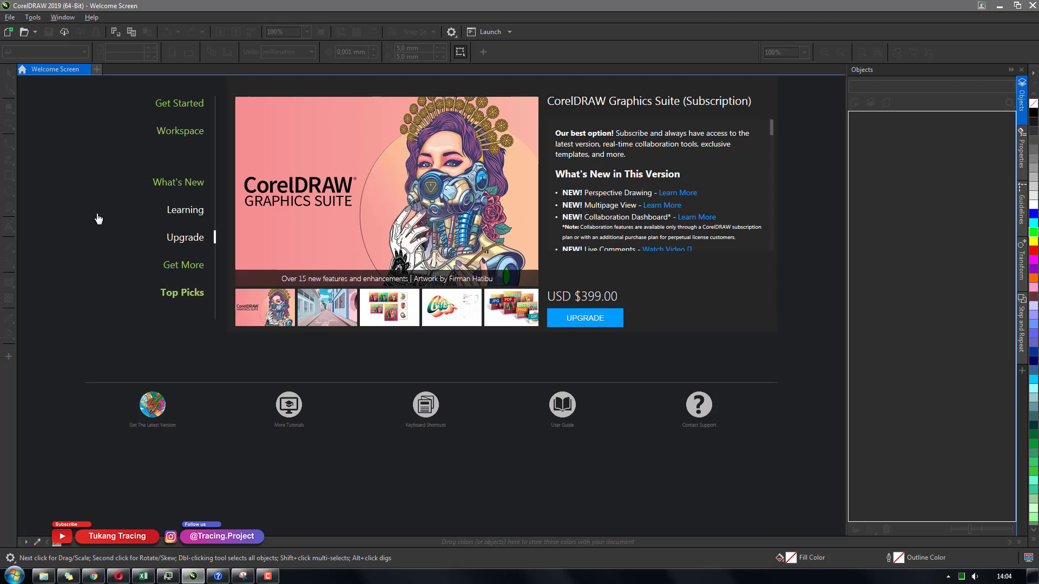
pyautogui.click(11, 17)
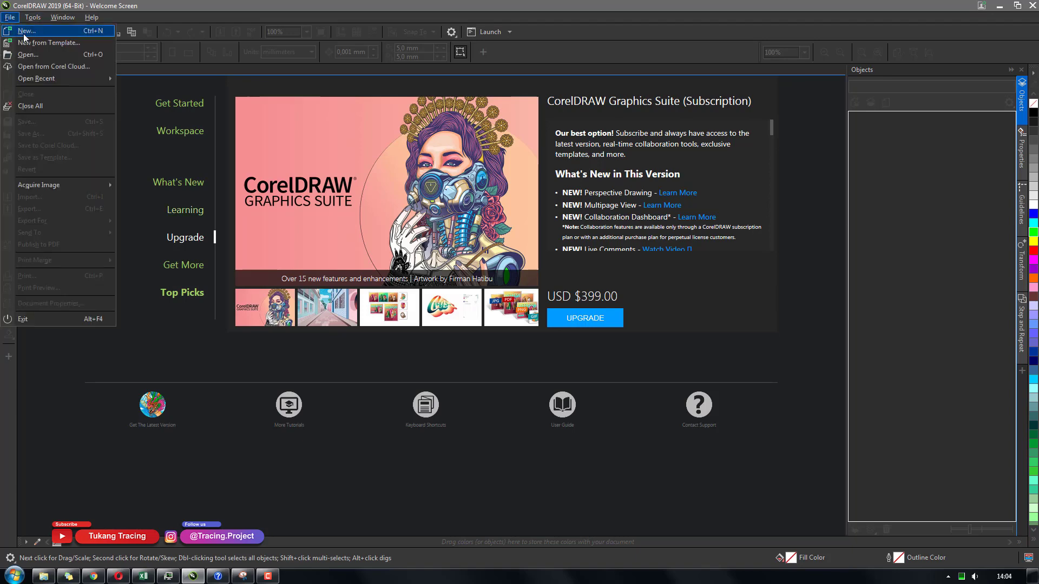
pyautogui.click(25, 31)
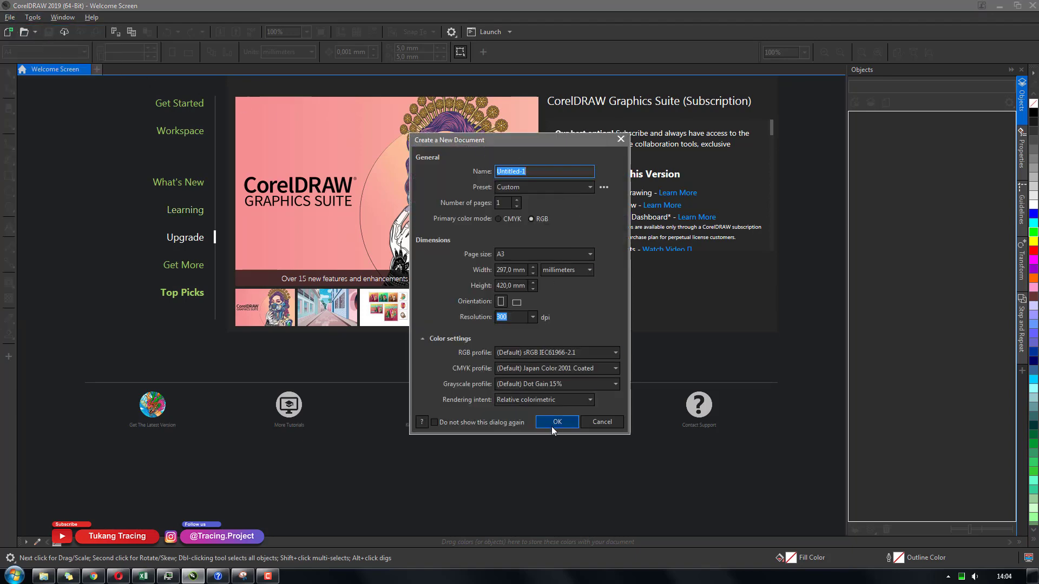
pyautogui.click(552, 425)
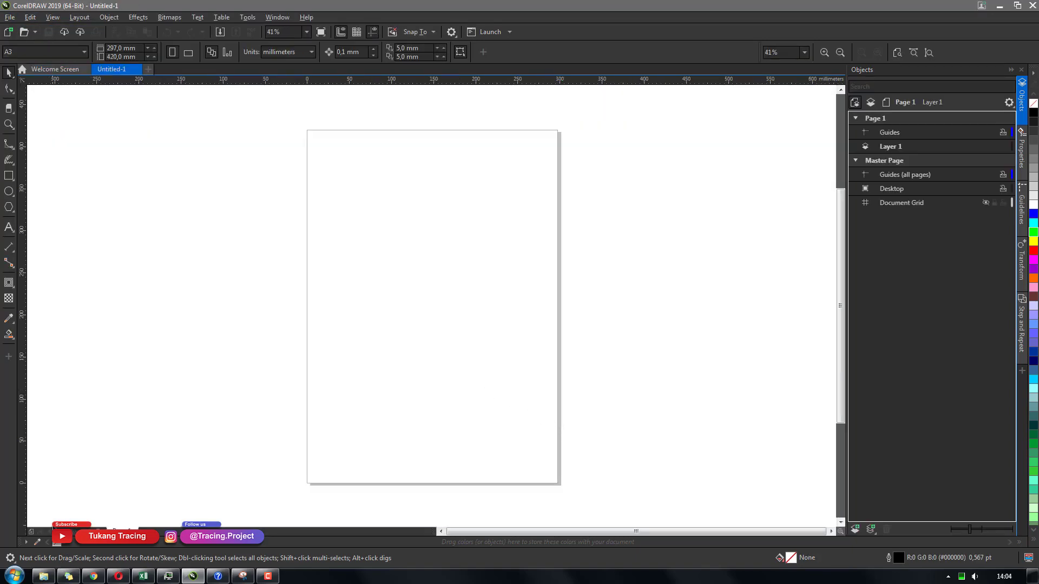
# Import the SPARTAN reference image from the MEI folder onto the page
pyautogui.click(50, 578)
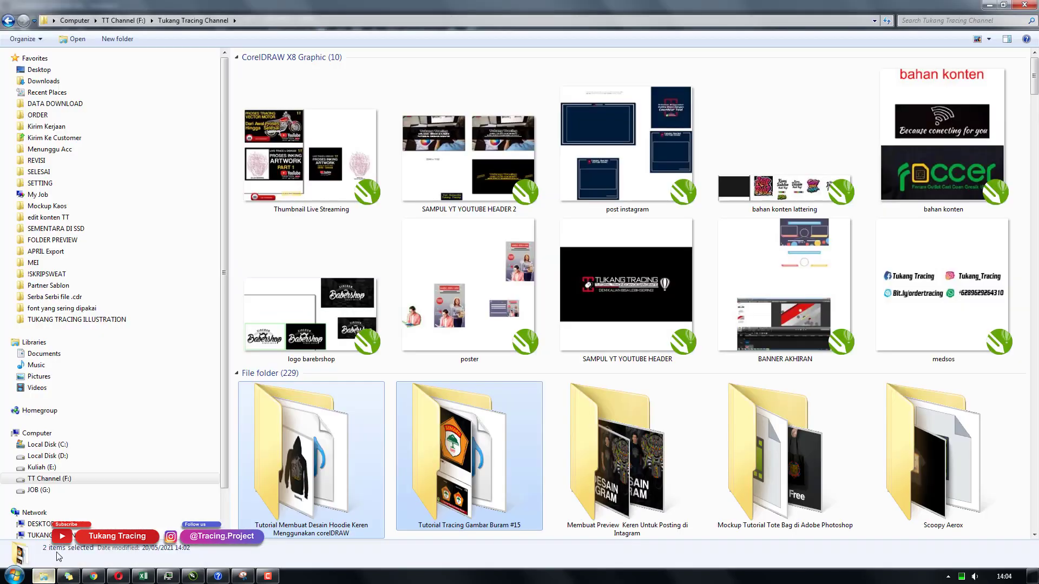
pyautogui.click(75, 262)
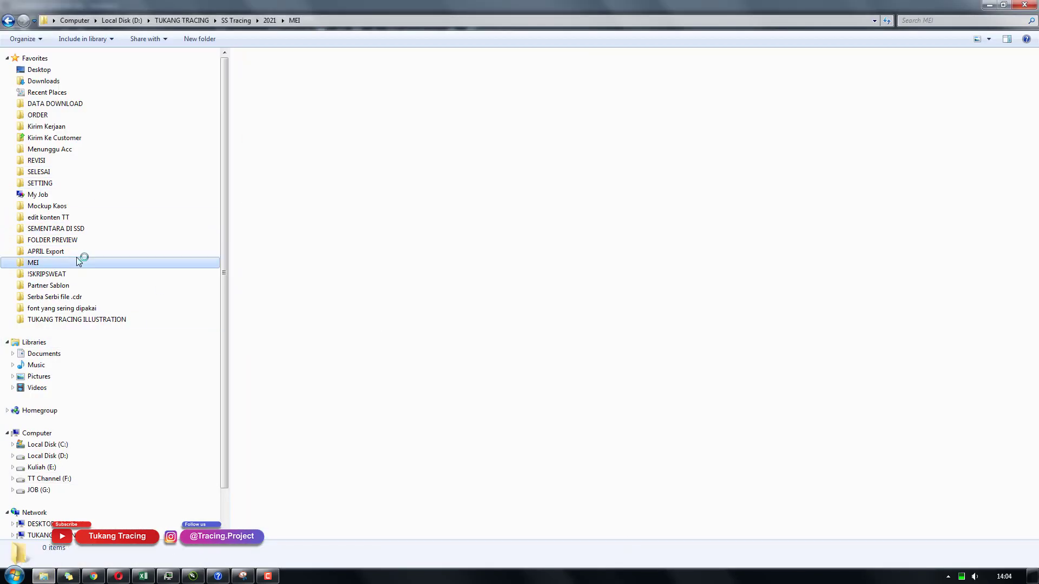
pyautogui.click(282, 97)
pyautogui.moveTo(281, 98); pyautogui.dragTo(419, 228)
pyautogui.scroll(3, 419, 229)
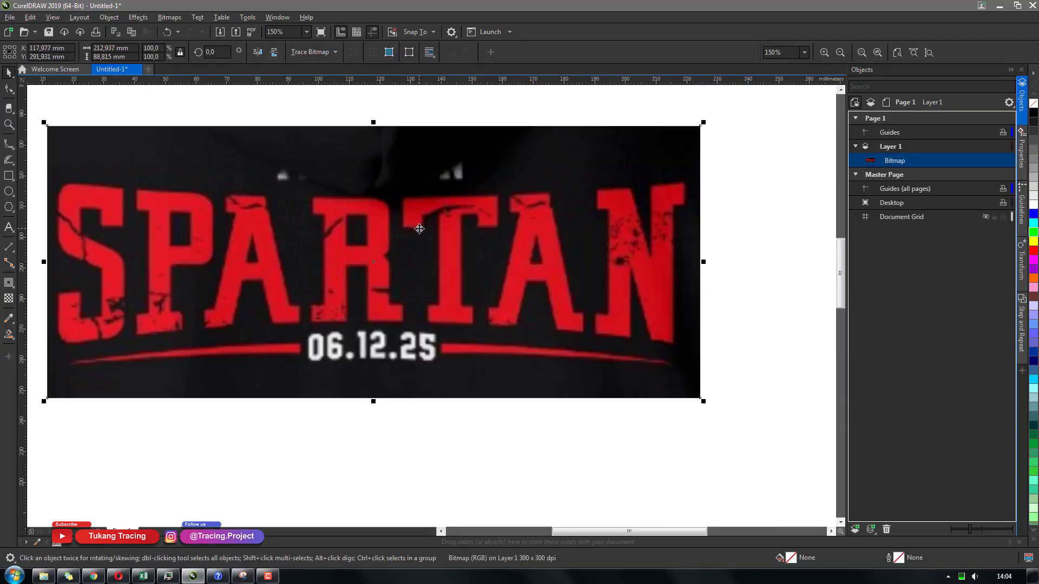
pyautogui.scroll(-2, 419, 229)
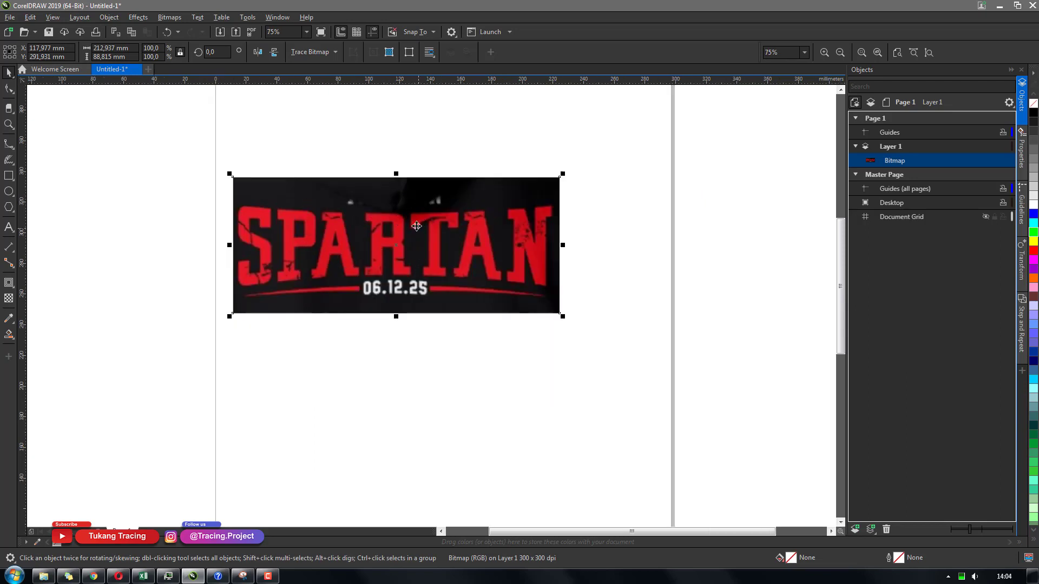
# Resize the reference image to 290 mm wide and center it on the page
pyautogui.click(401, 355)
pyautogui.click(245, 247)
pyautogui.scroll(2, 384, 284)
pyautogui.scroll(-1, 384, 284)
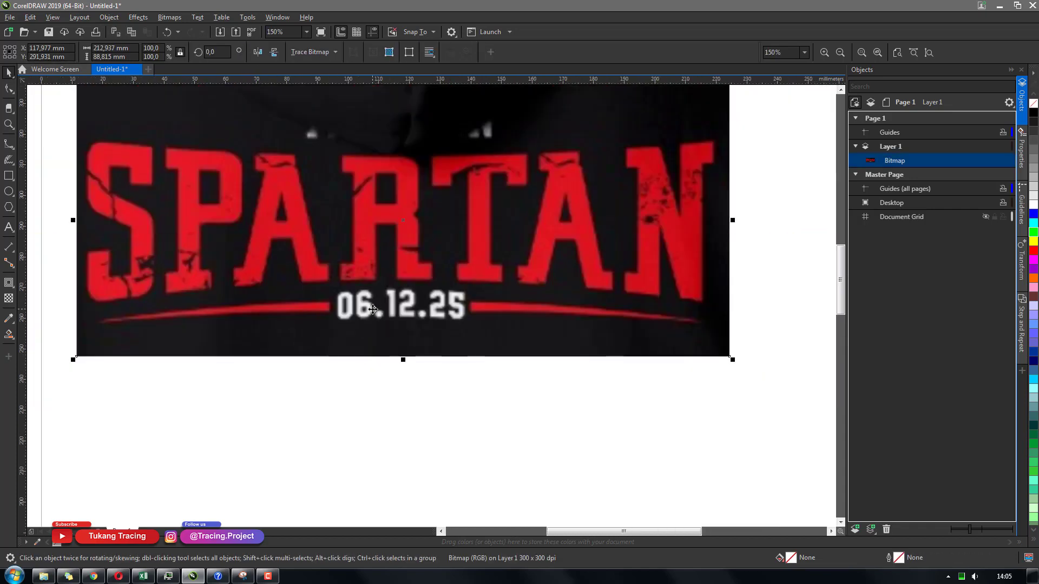
pyautogui.scroll(-2, 367, 307)
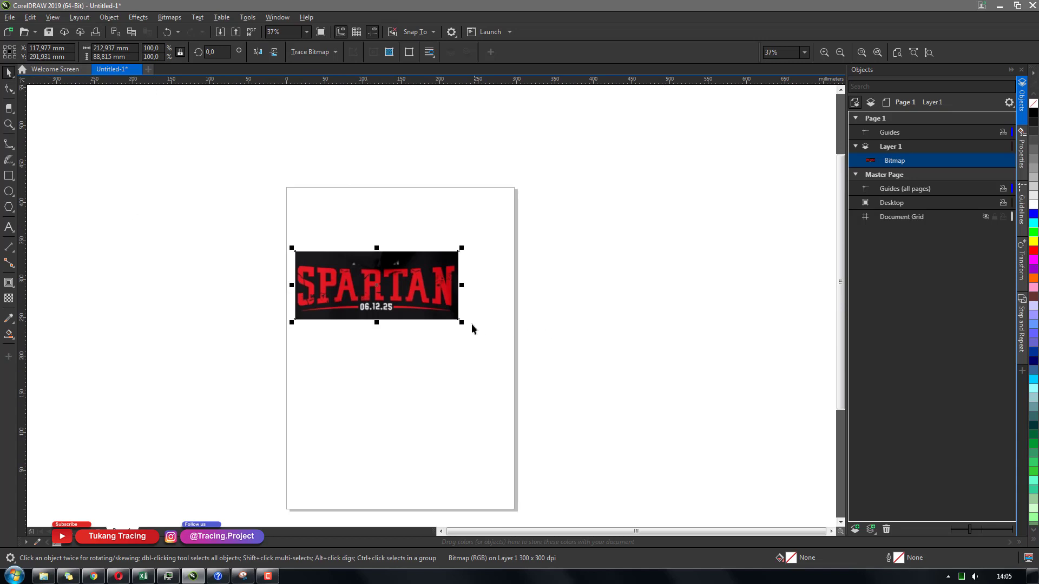
pyautogui.moveTo(461, 324); pyautogui.dragTo(512, 379)
pyautogui.click(96, 48)
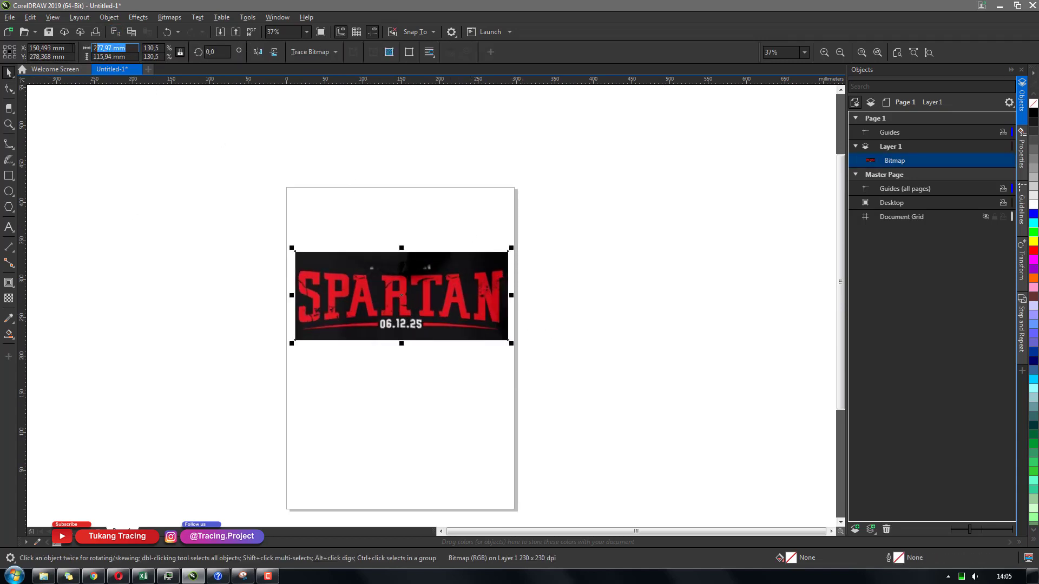
pyautogui.write('290')
pyautogui.press('Return')
pyautogui.press('p')
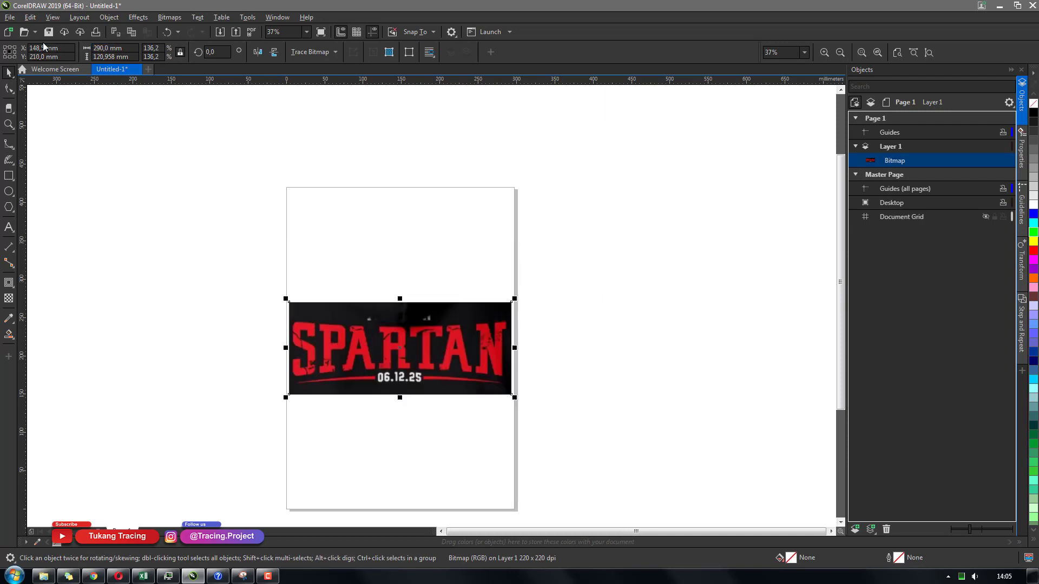
# Save the drawing as TRACING FONT in the ORDER folder
pyautogui.press('h')
pyautogui.moveTo(433, 313); pyautogui.dragTo(447, 269)
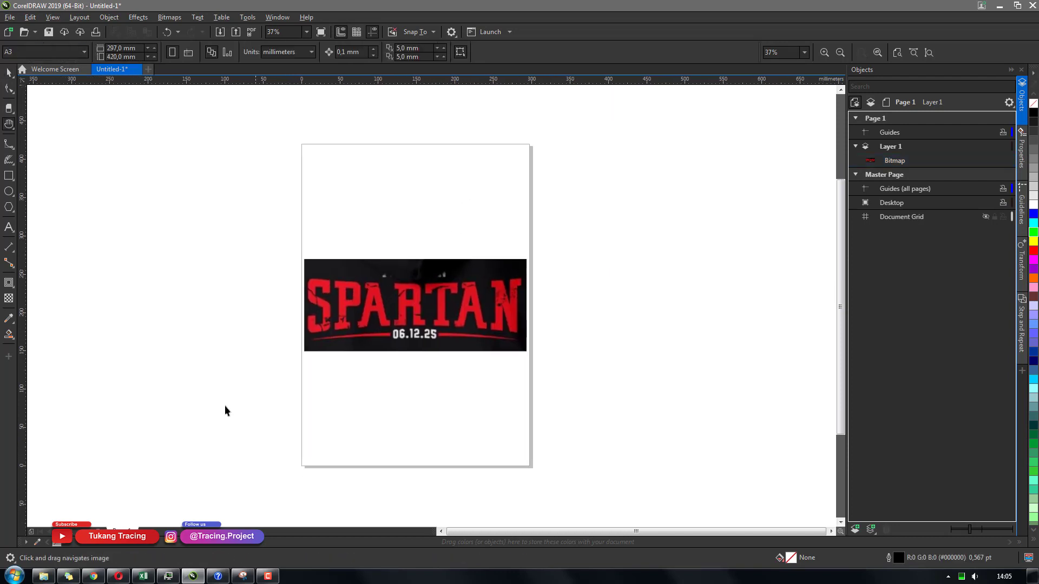
pyautogui.press('space')
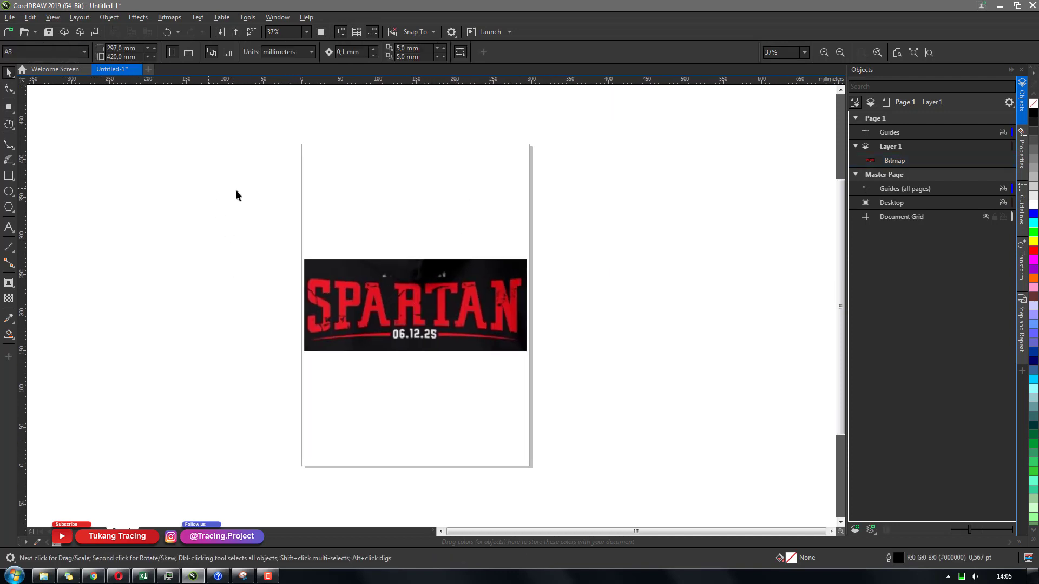
pyautogui.click(49, 34)
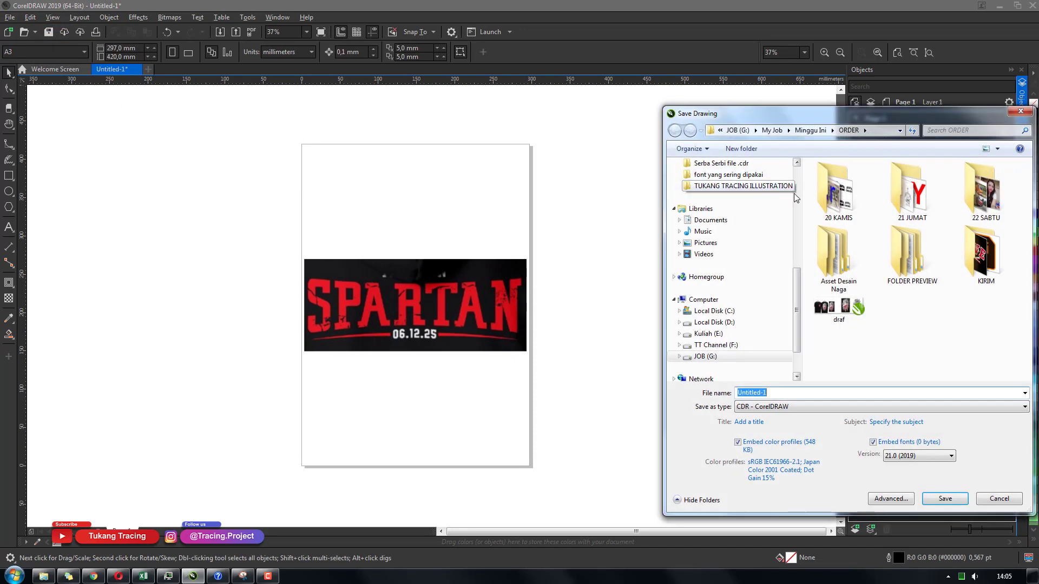
pyautogui.write('TRACO')
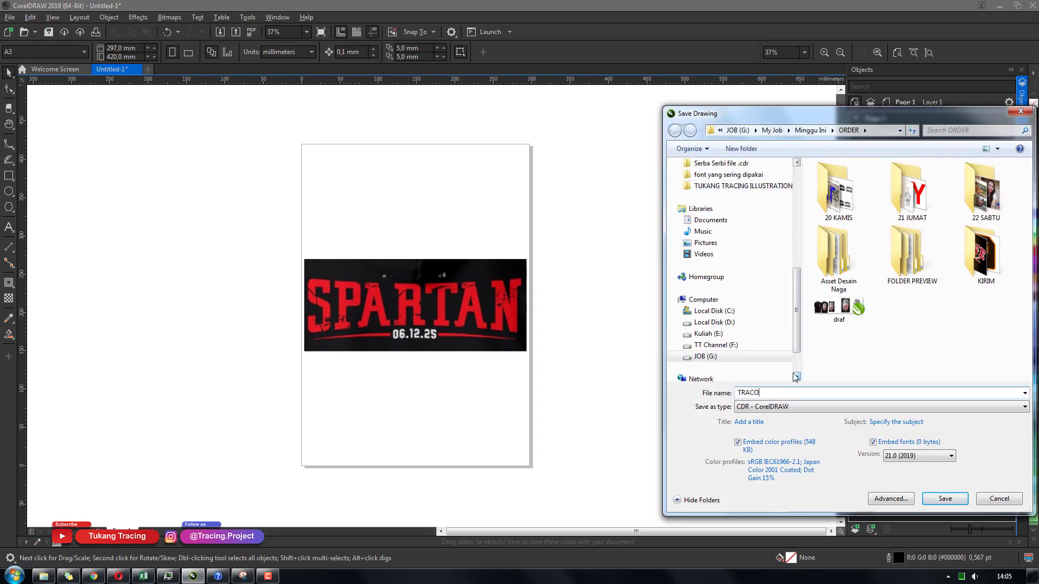
pyautogui.write('IN')
pyautogui.press('BackSpace')
pyautogui.press('BackSpace')
pyautogui.press('BackSpace')
pyautogui.write('ING FONT')
pyautogui.press('Return')
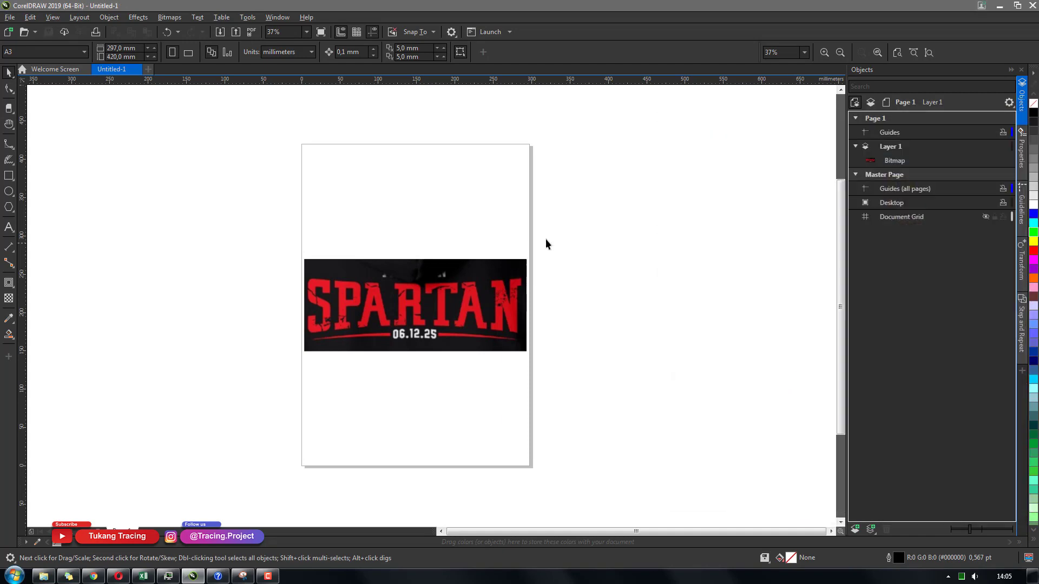
# Lock Layer 1 holding the bitmap and add a new layer for tracing
pyautogui.click(882, 150)
pyautogui.click(855, 147)
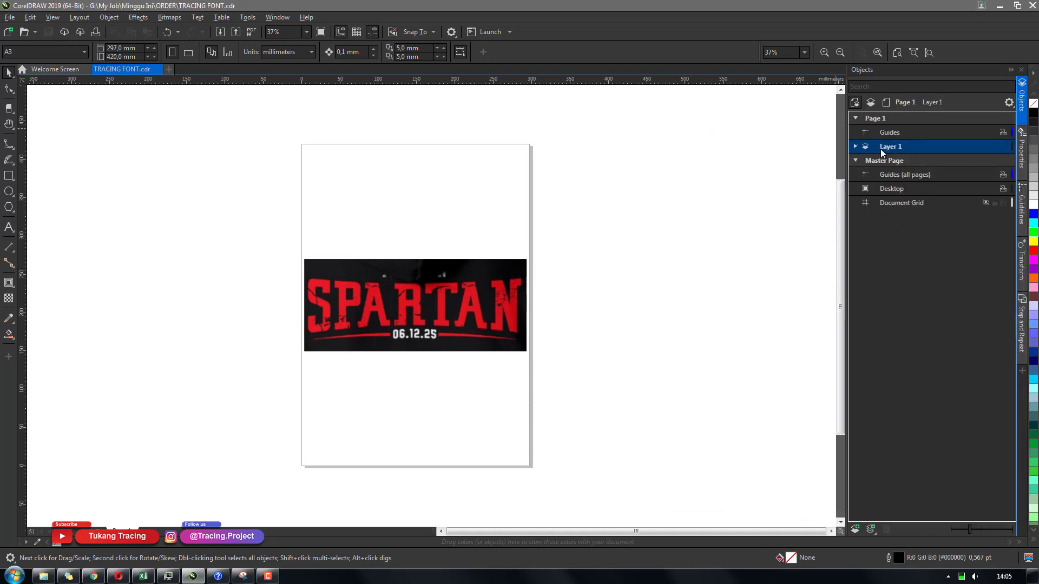
pyautogui.click(856, 147)
pyautogui.click(275, 18)
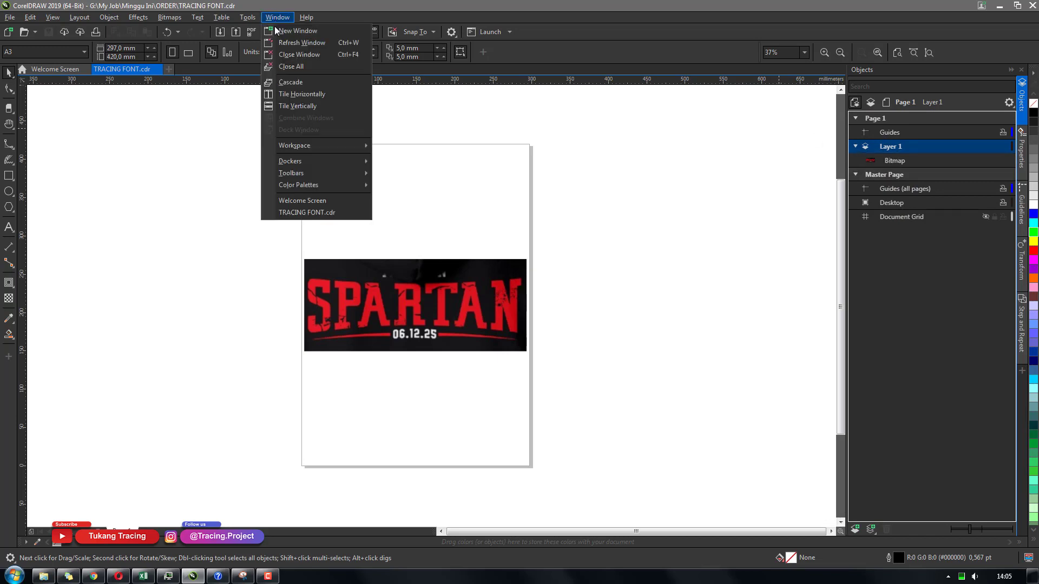
pyautogui.moveTo(325, 165)
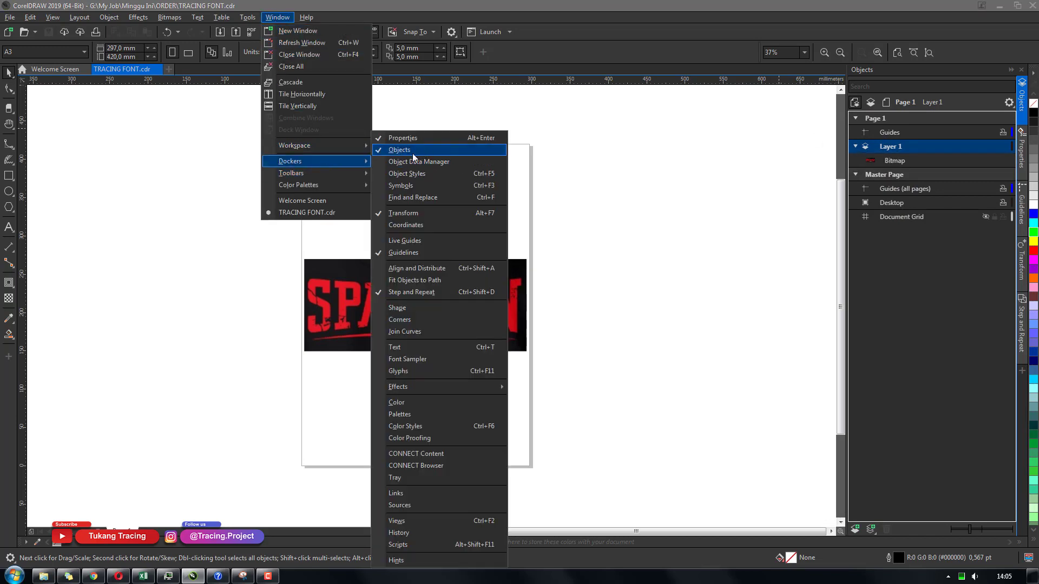
pyautogui.click(745, 246)
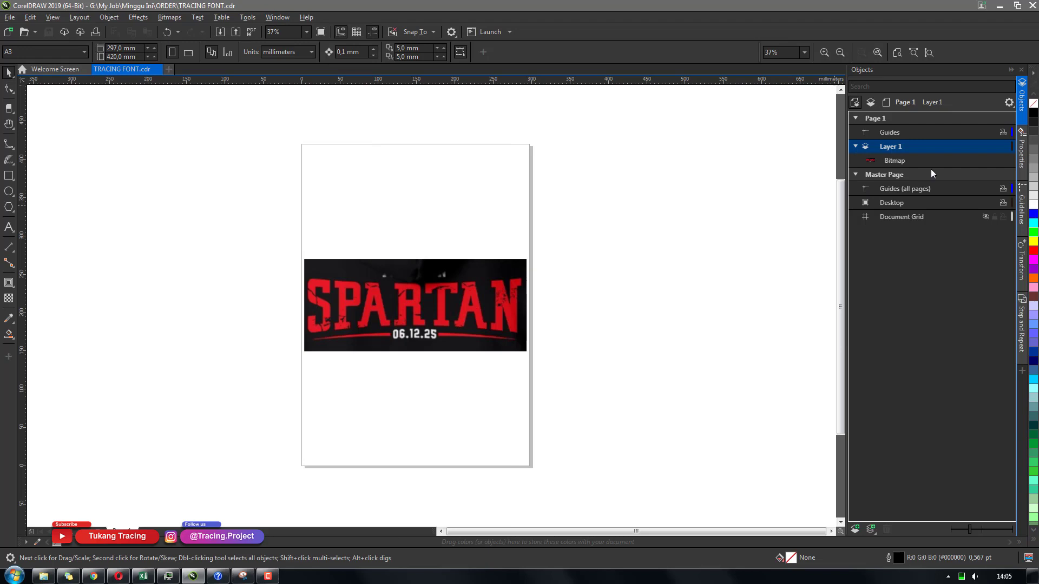
pyautogui.click(995, 147)
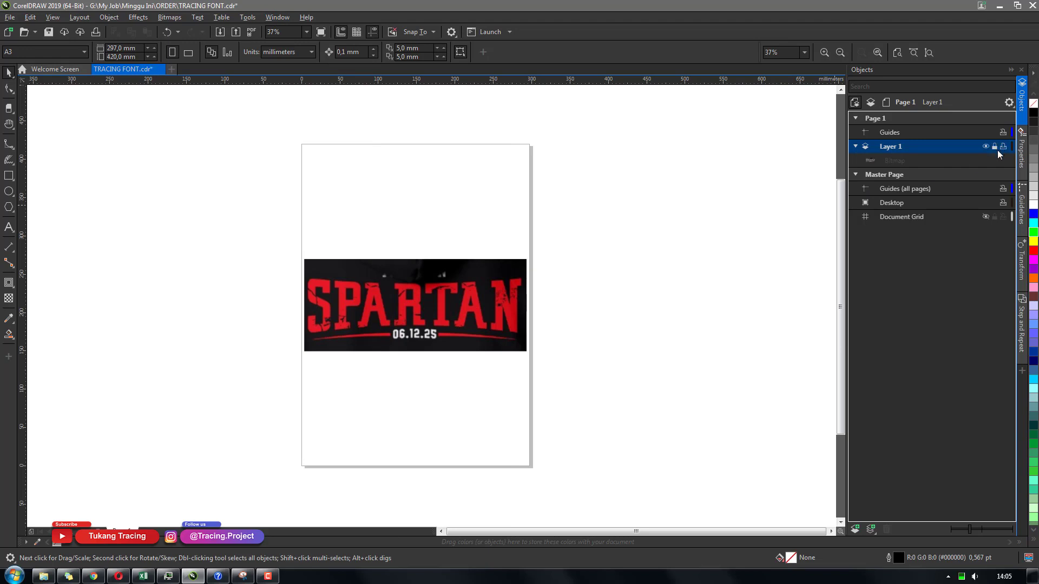
pyautogui.click(856, 529)
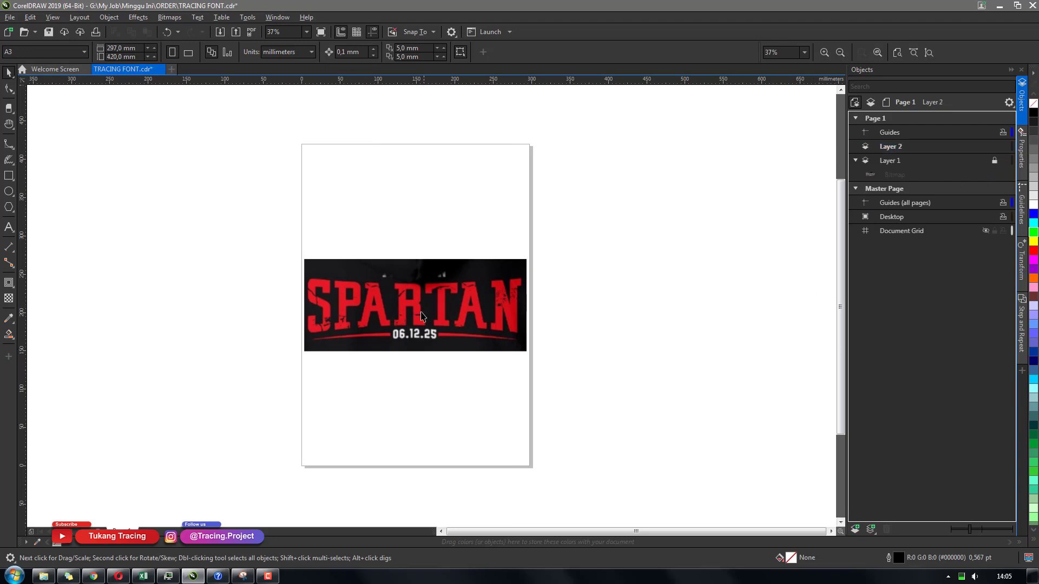
# Select the Pen tool and set the outline width to Hairline
pyautogui.scroll(3, 416, 308)
pyautogui.scroll(-1, 357, 293)
pyautogui.scroll(2, 354, 292)
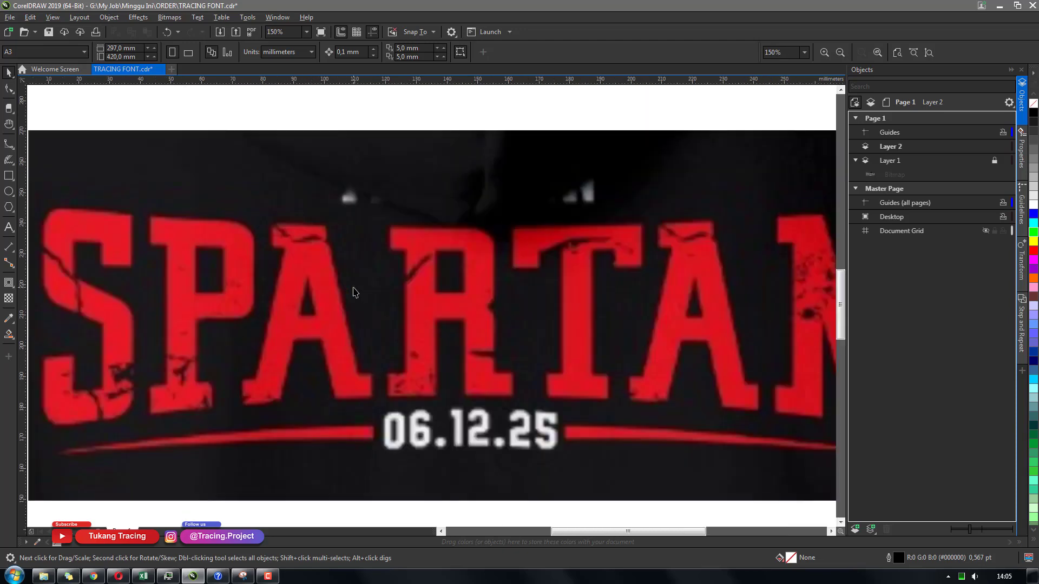
pyautogui.scroll(-2, 353, 292)
pyautogui.scroll(2, 344, 277)
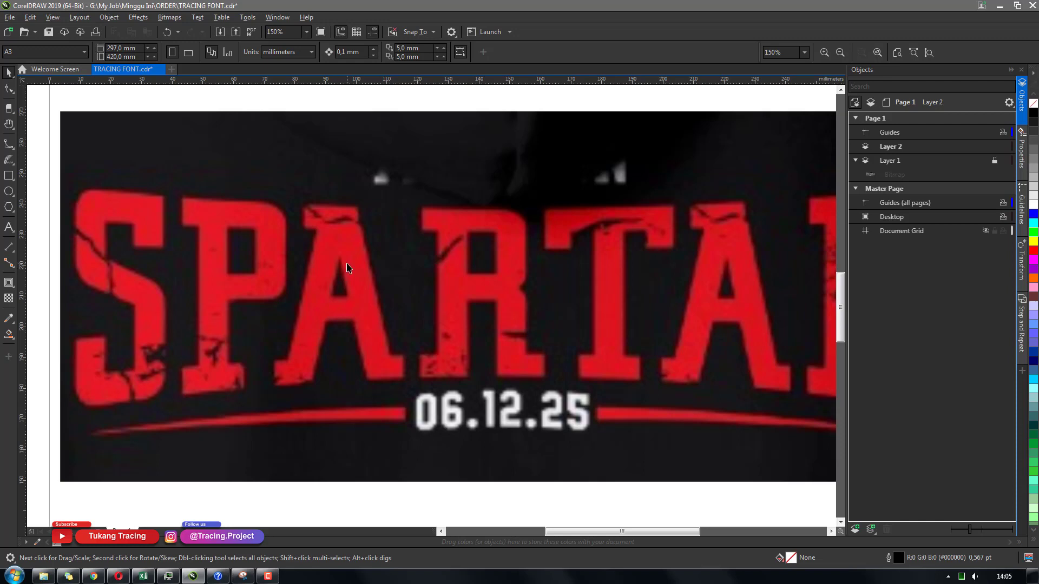
pyautogui.scroll(-2, 347, 267)
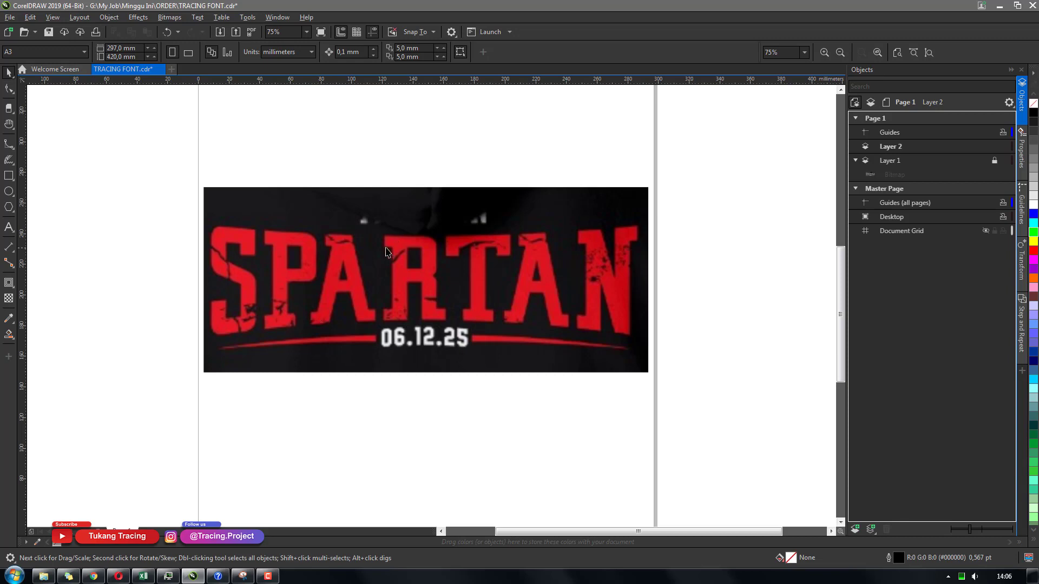
pyautogui.scroll(2, 316, 297)
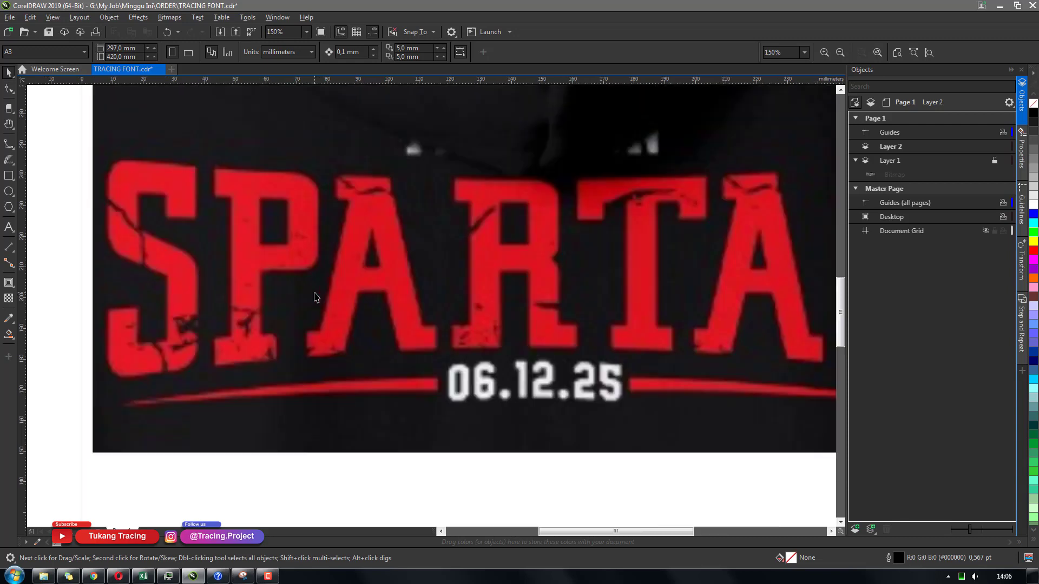
pyautogui.press('h')
pyautogui.moveTo(406, 297)
pyautogui.mouseDown()
pyautogui.moveTo(413, 336)
pyautogui.moveTo(421, 307)
pyautogui.mouseUp()
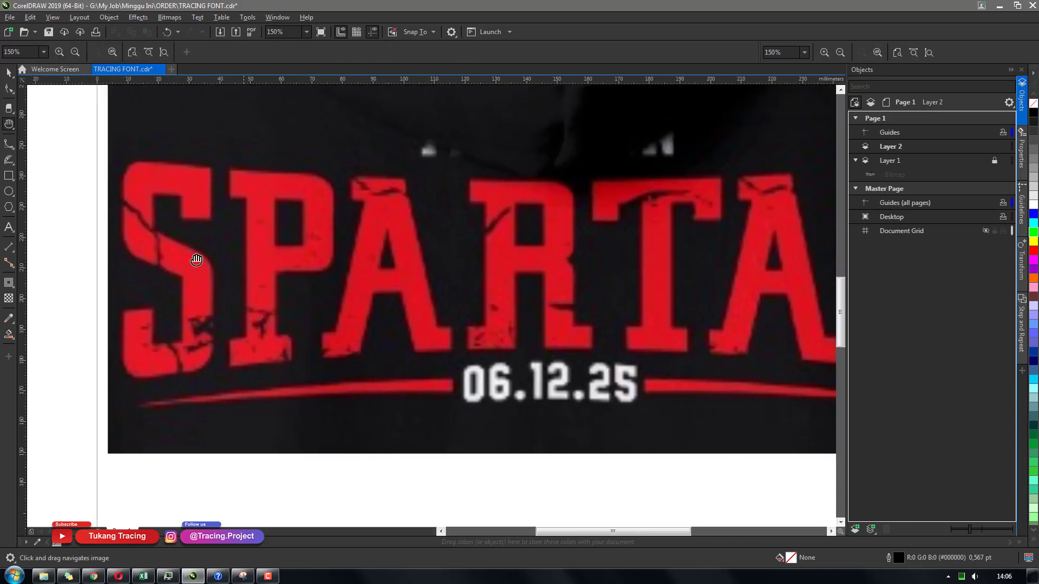
pyautogui.click(9, 144)
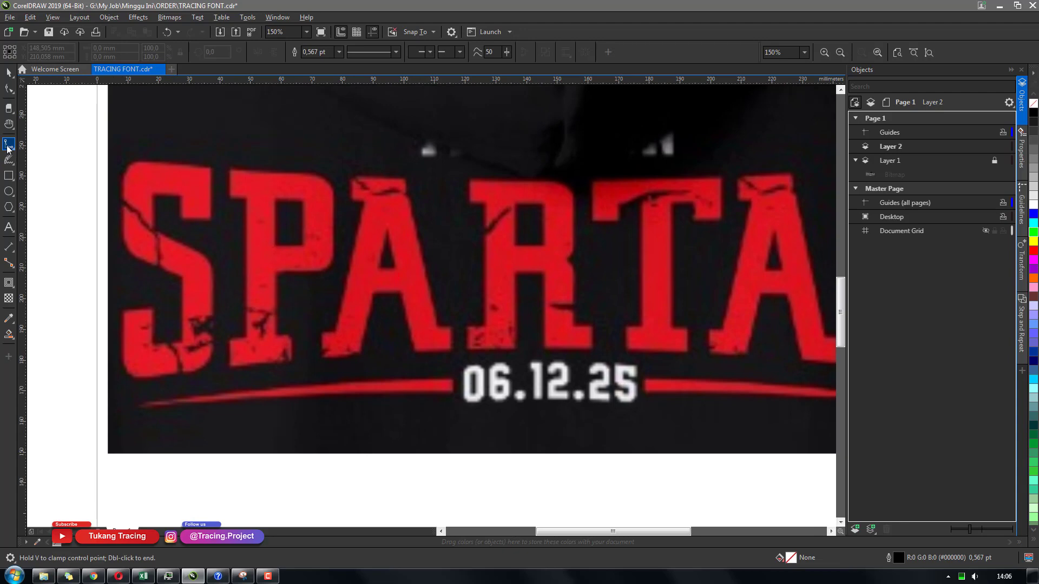
pyautogui.click(339, 52)
pyautogui.click(331, 77)
# Set the default outline pen colour to bright green (#16E324)
pyautogui.doubleClick(898, 560)
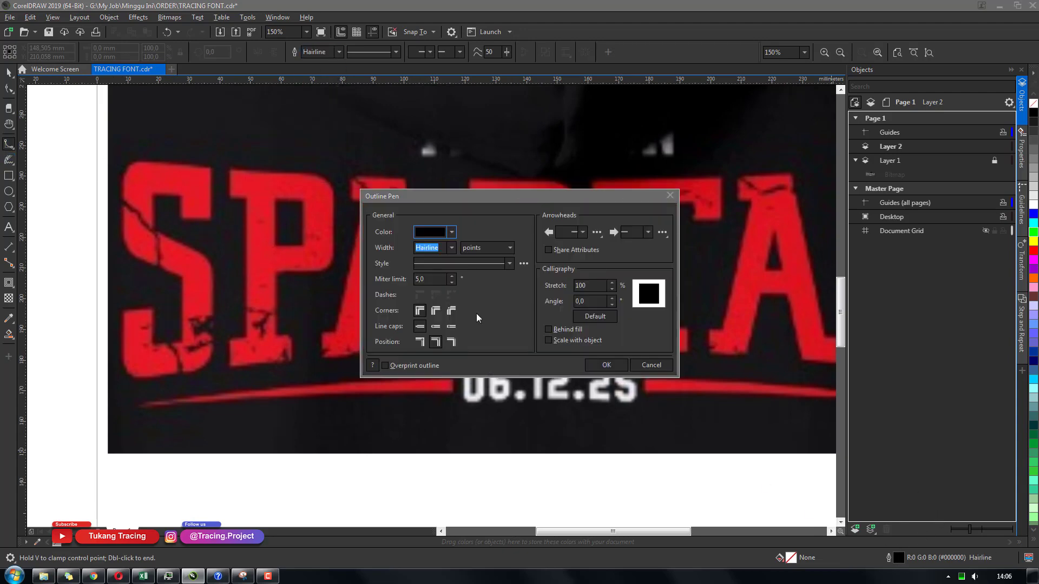
pyautogui.click(433, 232)
pyautogui.click(445, 368)
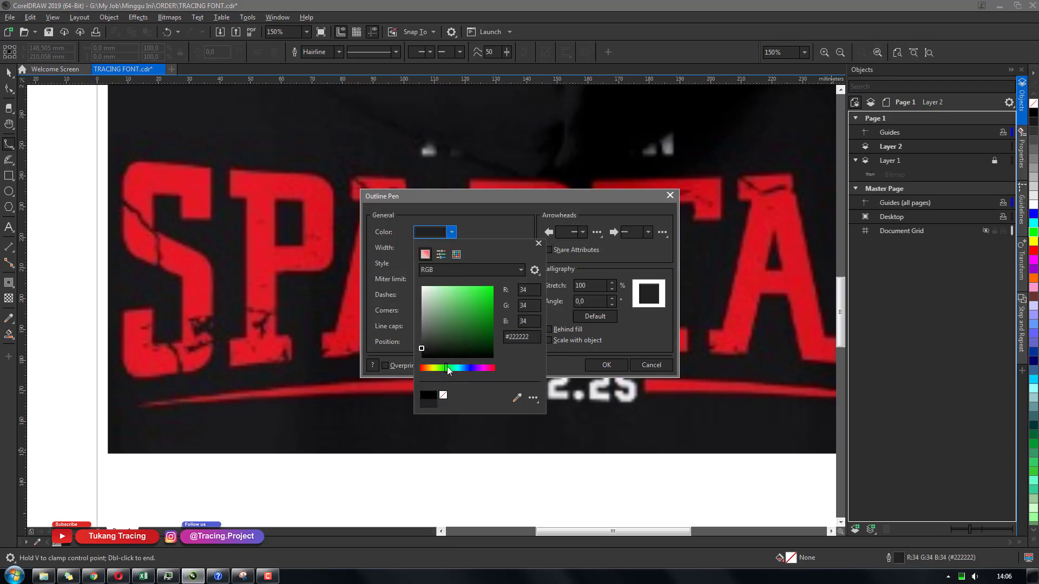
pyautogui.click(487, 294)
pyautogui.click(609, 366)
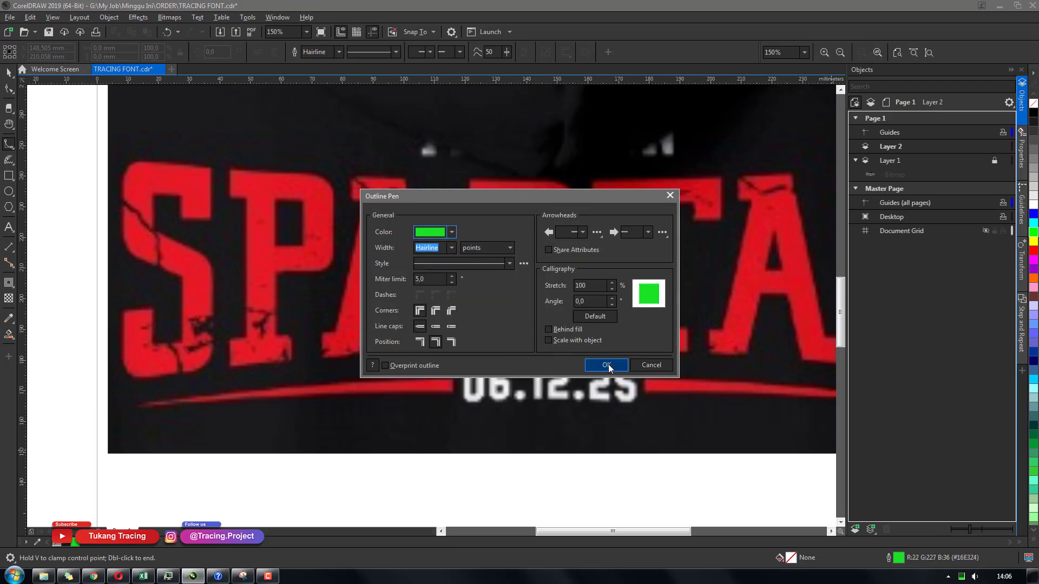
pyautogui.click(607, 365)
# Draw a B-spline guide curve along the top edge of the SPARTAN lettering
pyautogui.click(74, 156)
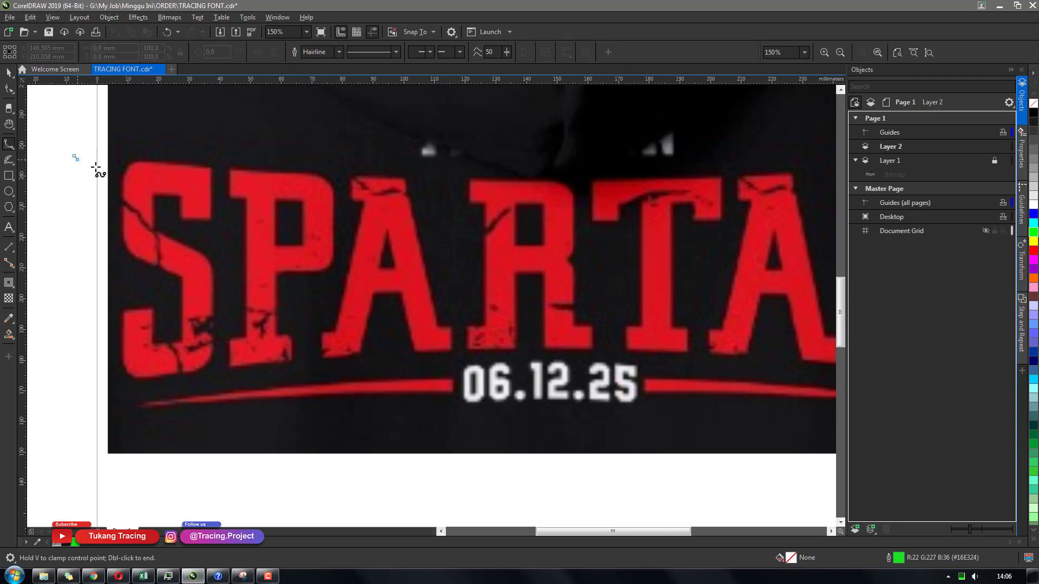
pyautogui.click(267, 172)
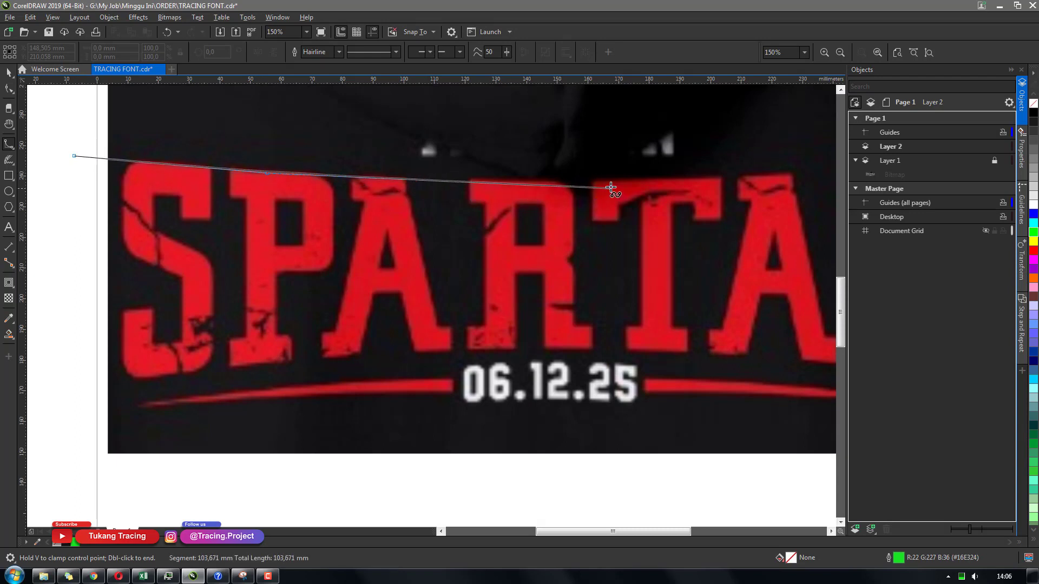
pyautogui.click(611, 183)
pyautogui.click(788, 175)
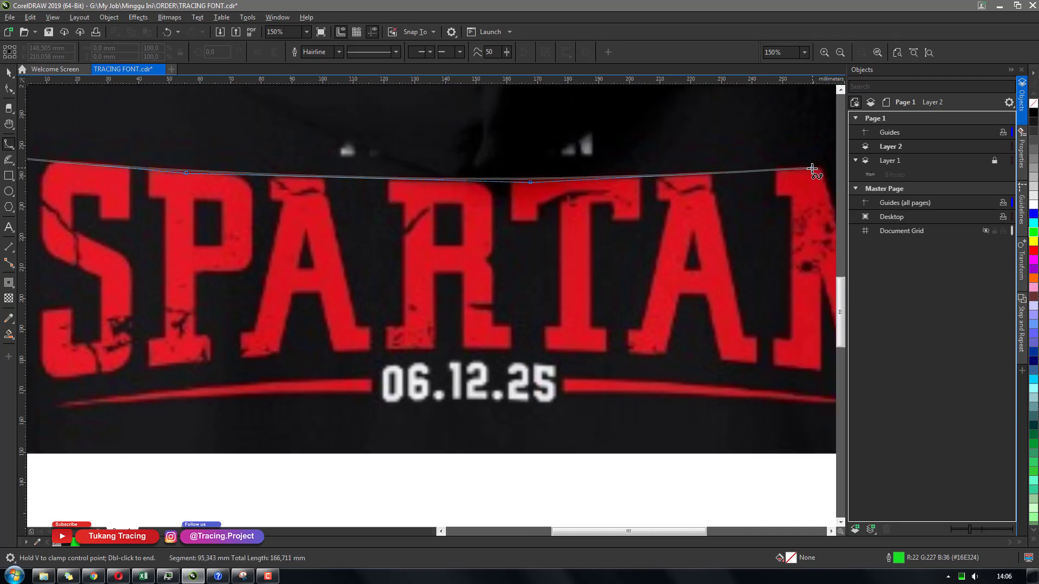
pyautogui.click(812, 169)
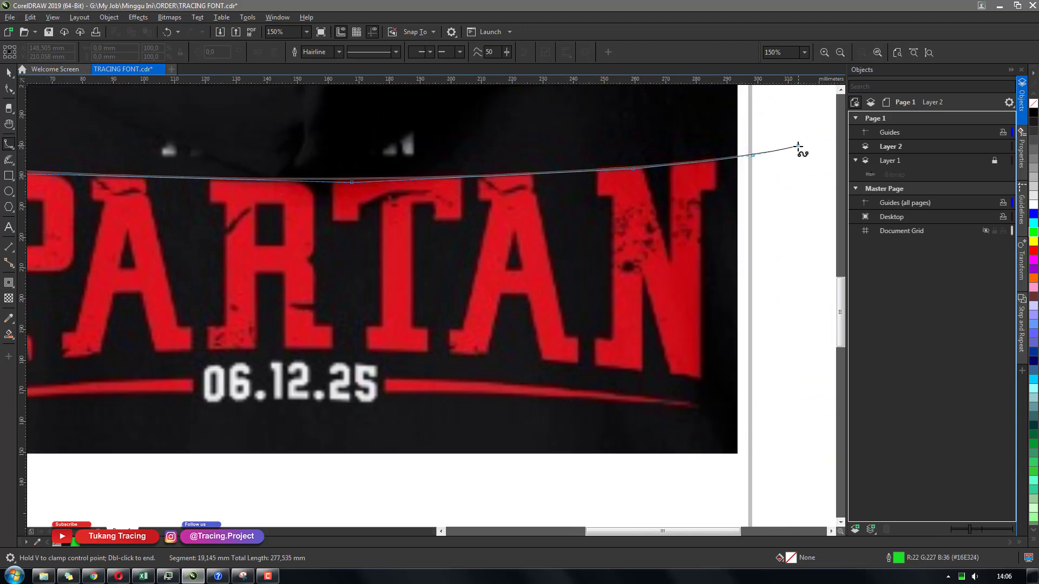
pyautogui.doubleClick(799, 145)
# Draw a second B-spline guide curve along the bottom edge of the lettering
pyautogui.scroll(-2, 701, 217)
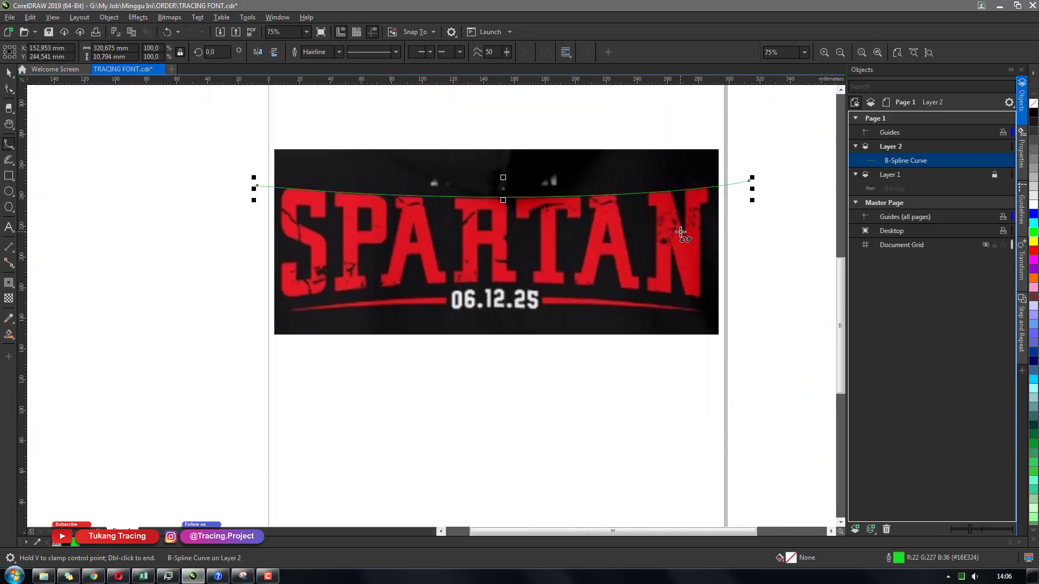
pyautogui.click(199, 315)
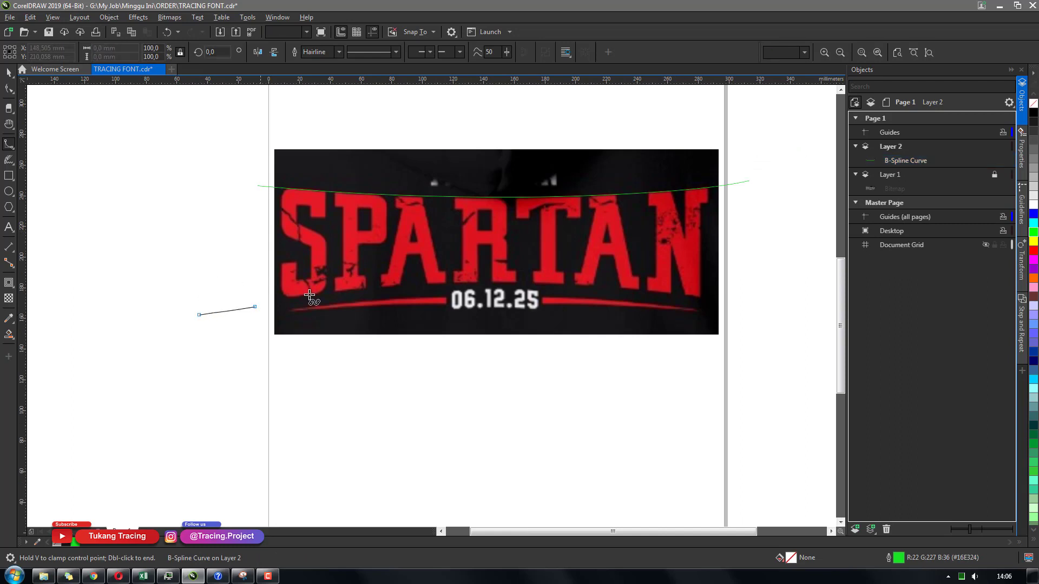
pyautogui.click(357, 284)
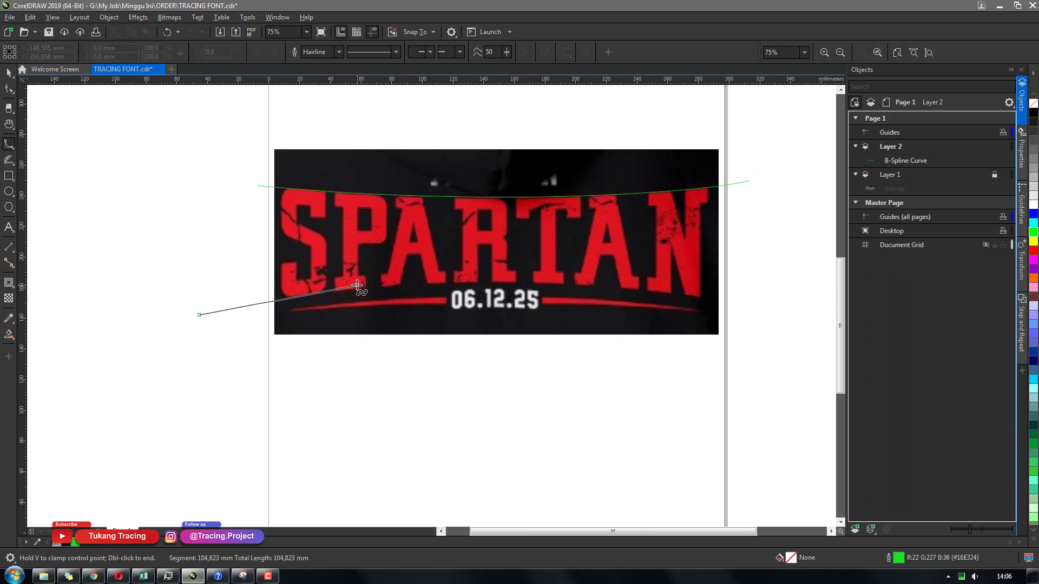
pyautogui.click(580, 282)
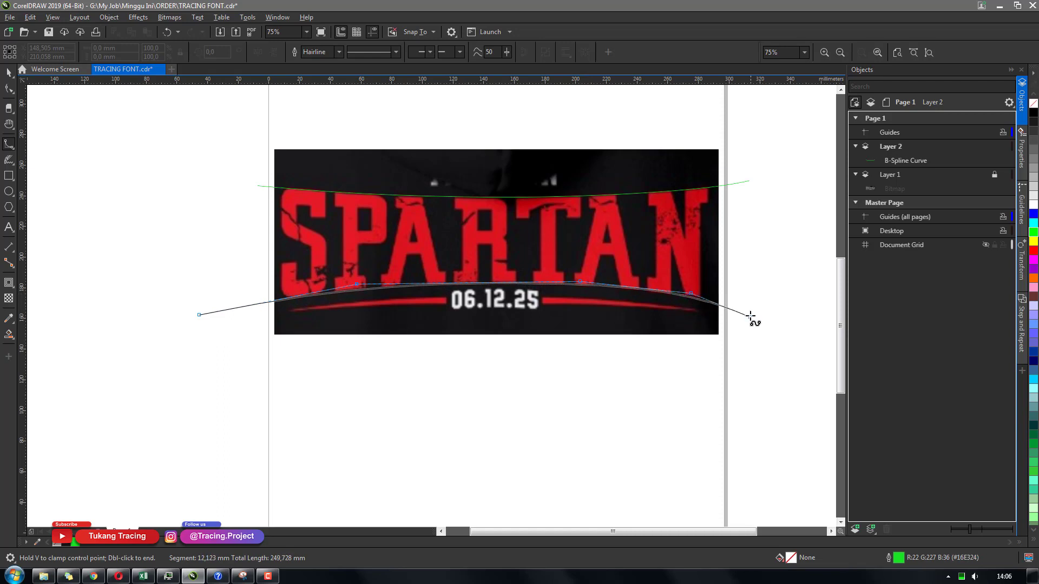
pyautogui.doubleClick(753, 309)
# Reshape the bottom guide curve by moving its nodes with the Shape tool
pyautogui.scroll(2, 589, 312)
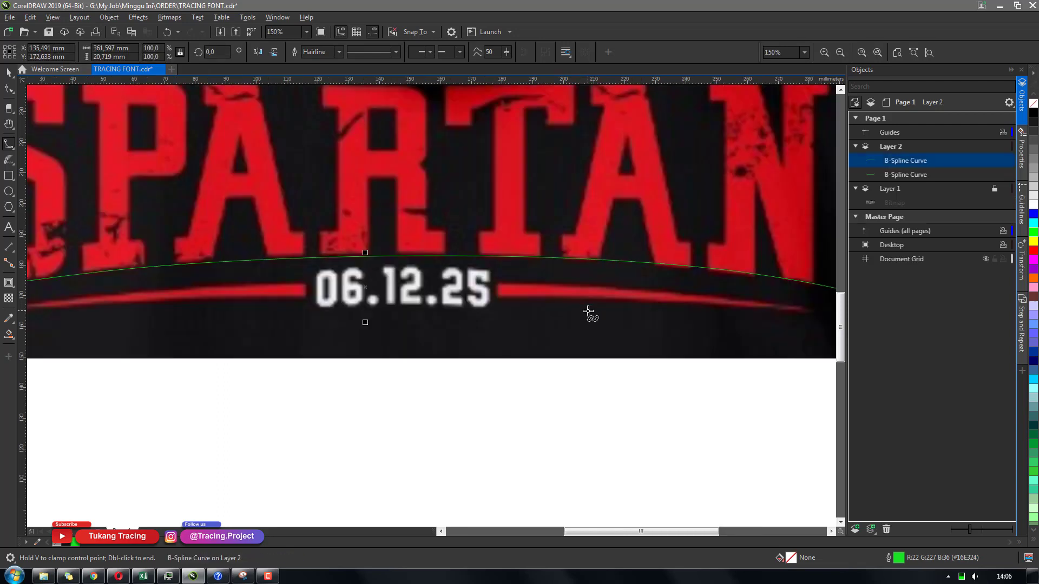
pyautogui.press('F10')
pyautogui.moveTo(128, 256); pyautogui.dragTo(131, 253)
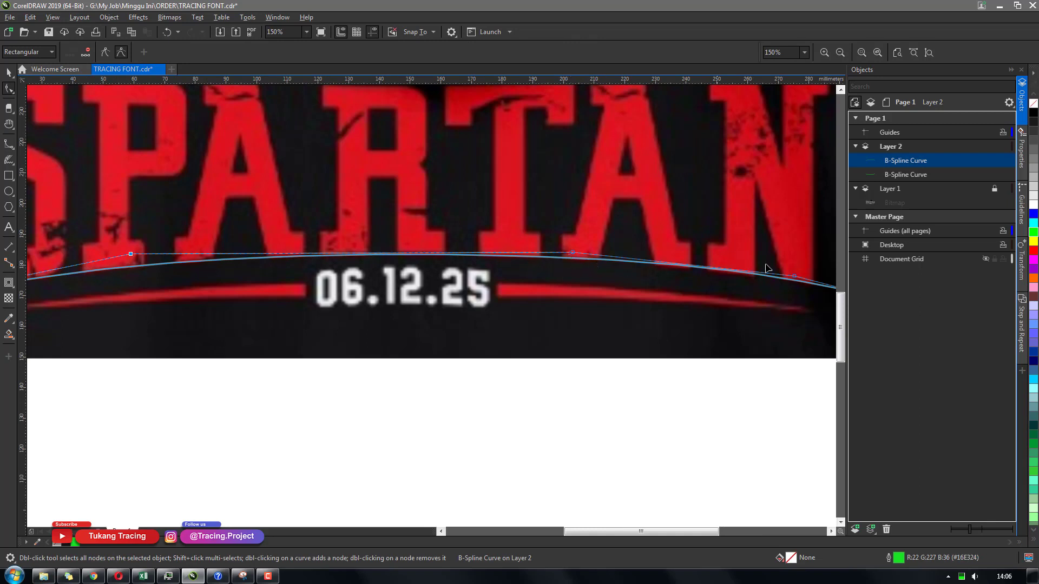
pyautogui.moveTo(794, 276); pyautogui.dragTo(822, 284)
pyautogui.press('space')
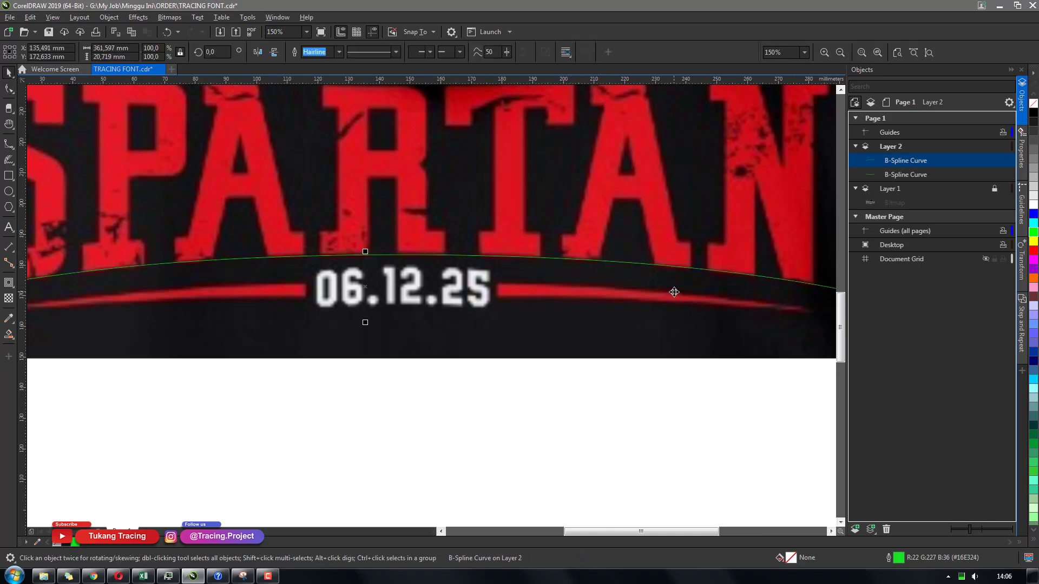
# Select the top guide curve and nudge it slightly downward
pyautogui.scroll(-2, 674, 293)
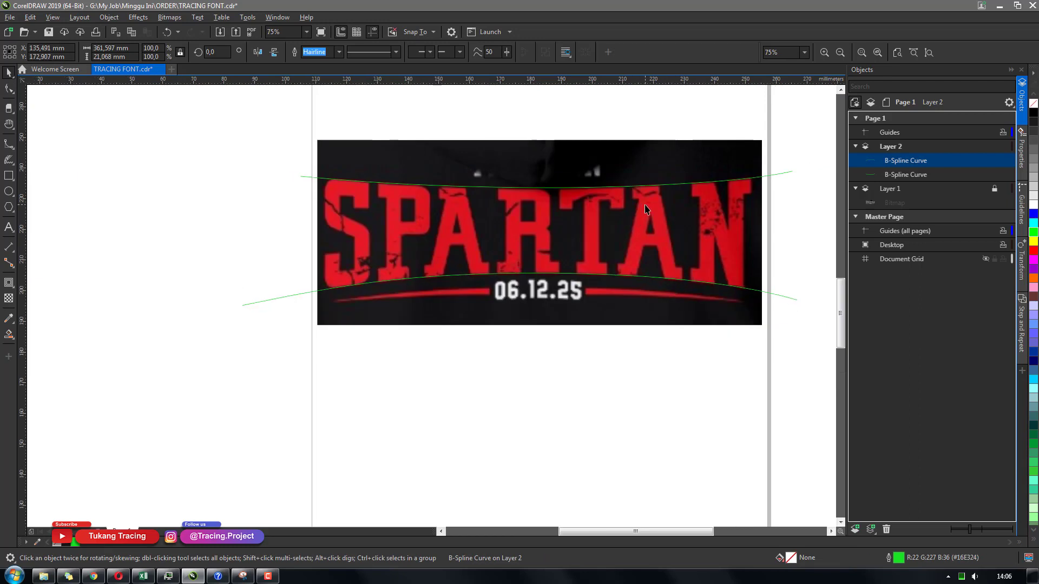
pyautogui.scroll(2, 646, 210)
pyautogui.click(361, 179)
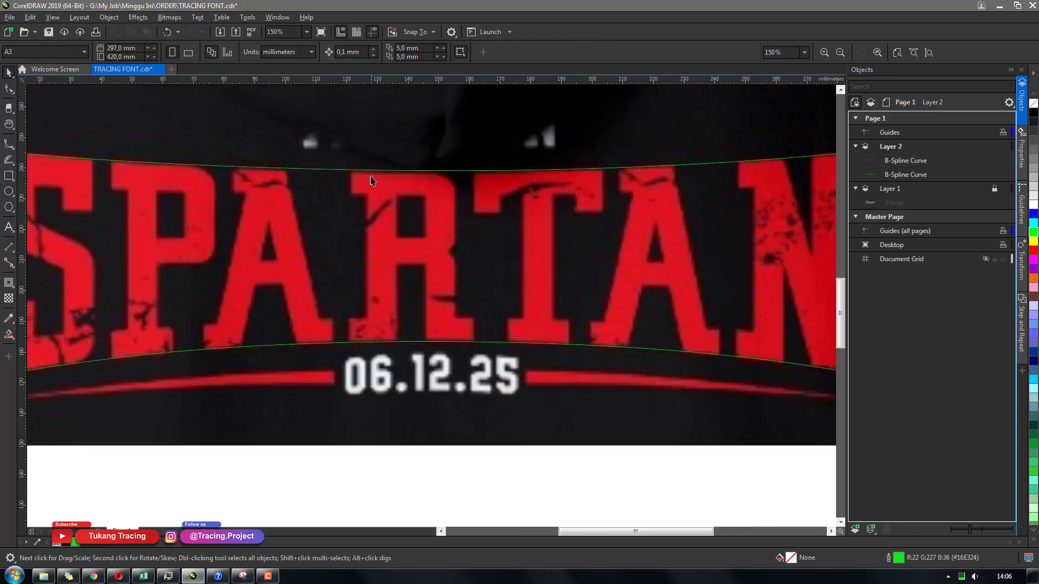
pyautogui.click(374, 178)
pyautogui.press('Down')
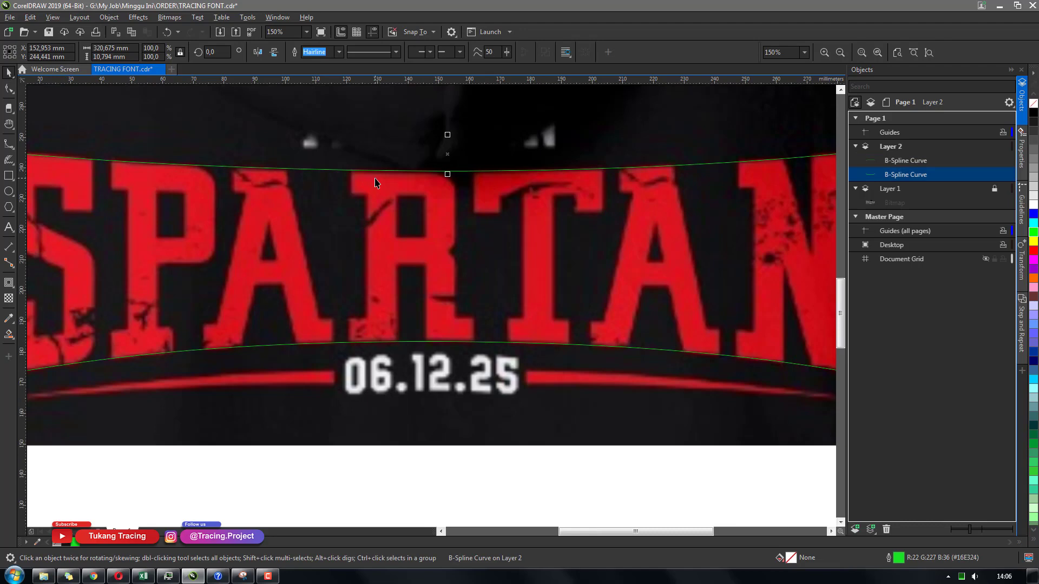
# Trace the S's top-left outer contour down to its middle with a B-spline curve
pyautogui.scroll(-2, 376, 182)
pyautogui.click(360, 387)
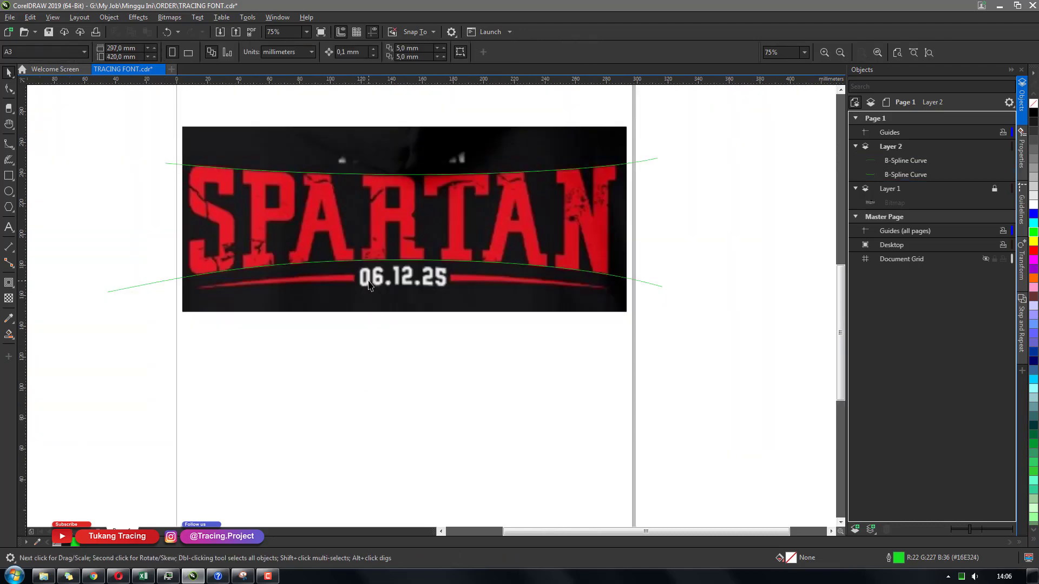
pyautogui.scroll(4, 187, 191)
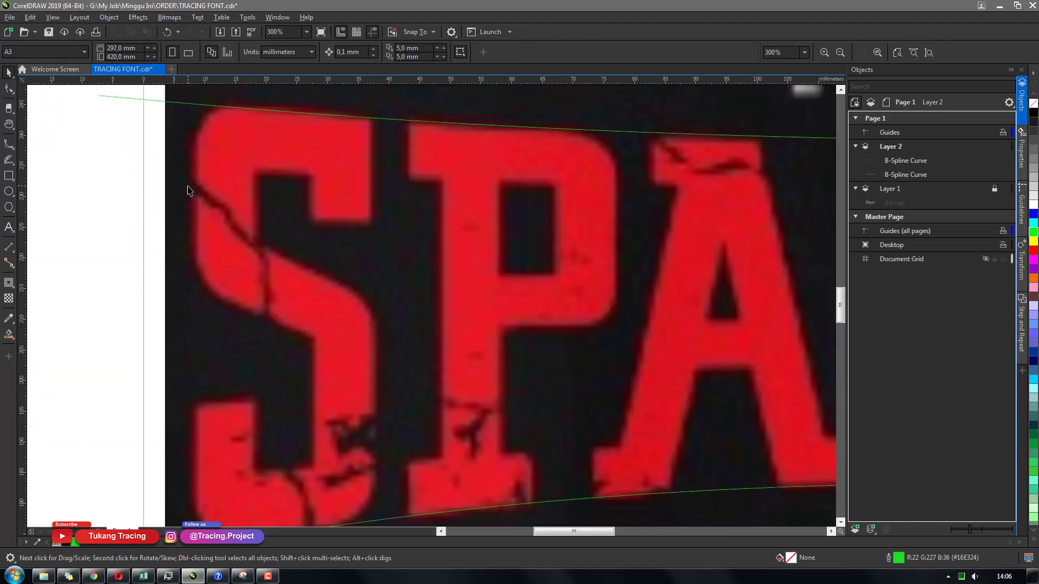
pyautogui.press('h')
pyautogui.moveTo(367, 309); pyautogui.dragTo(396, 286)
pyautogui.press('space')
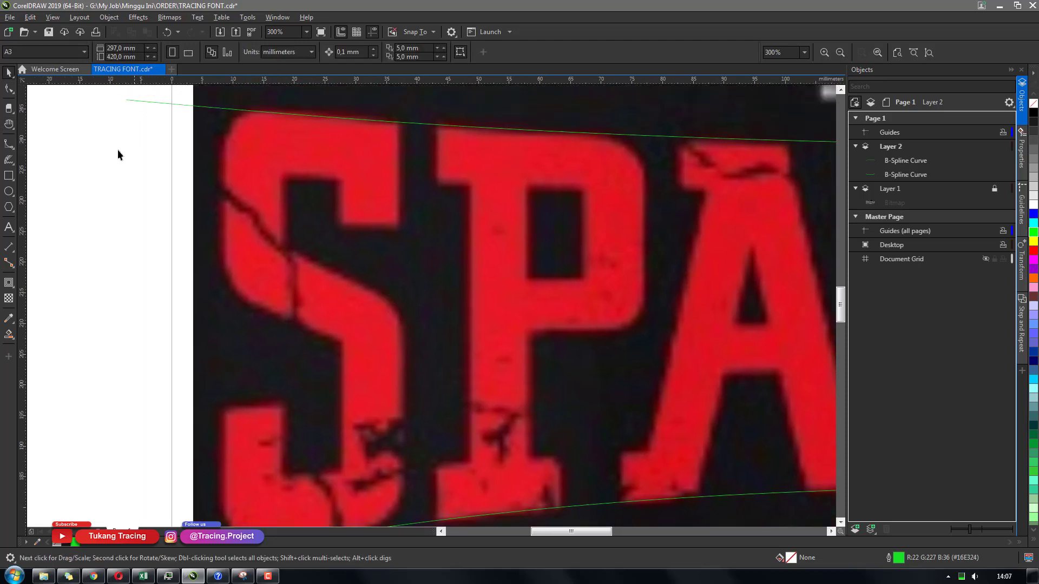
pyautogui.click(9, 145)
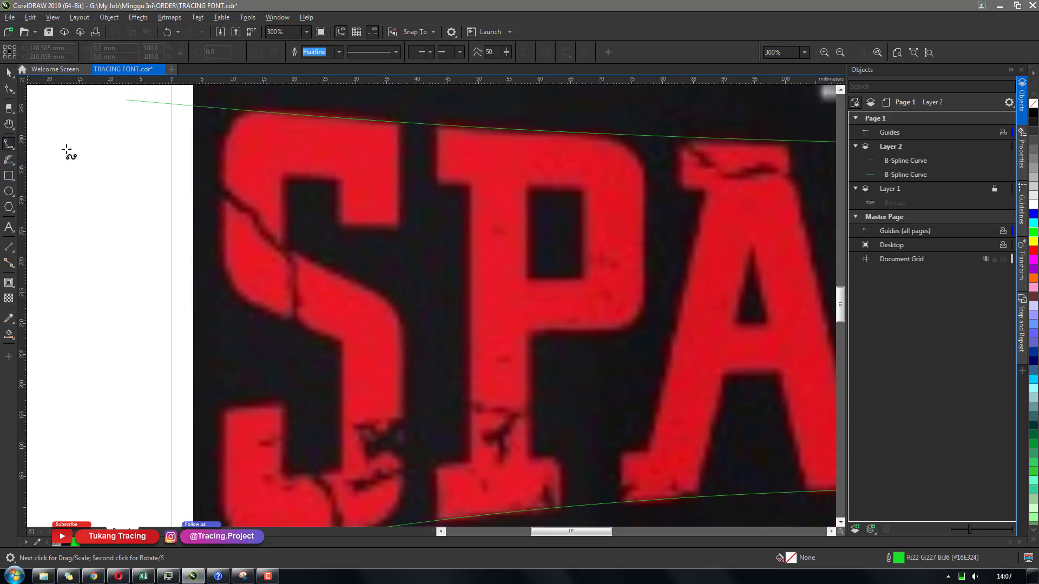
pyautogui.click(347, 118)
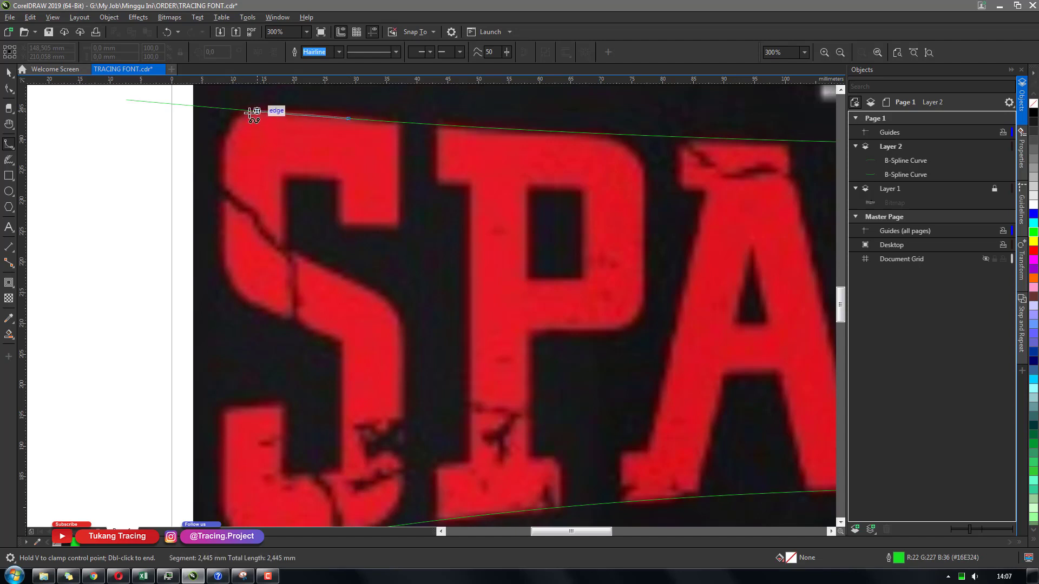
pyautogui.click(238, 110)
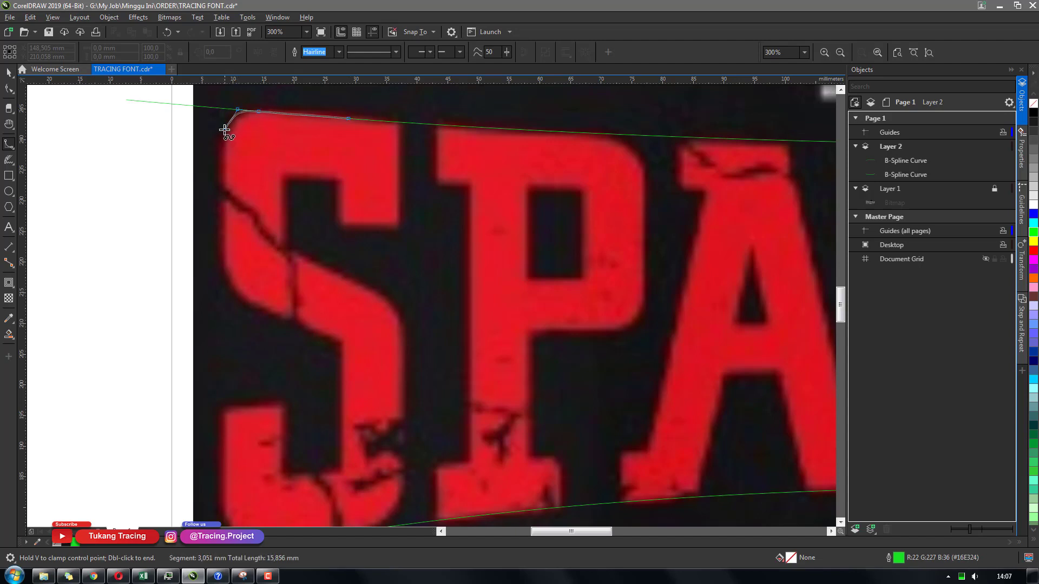
pyautogui.click(220, 136)
pyautogui.click(219, 168)
pyautogui.click(219, 231)
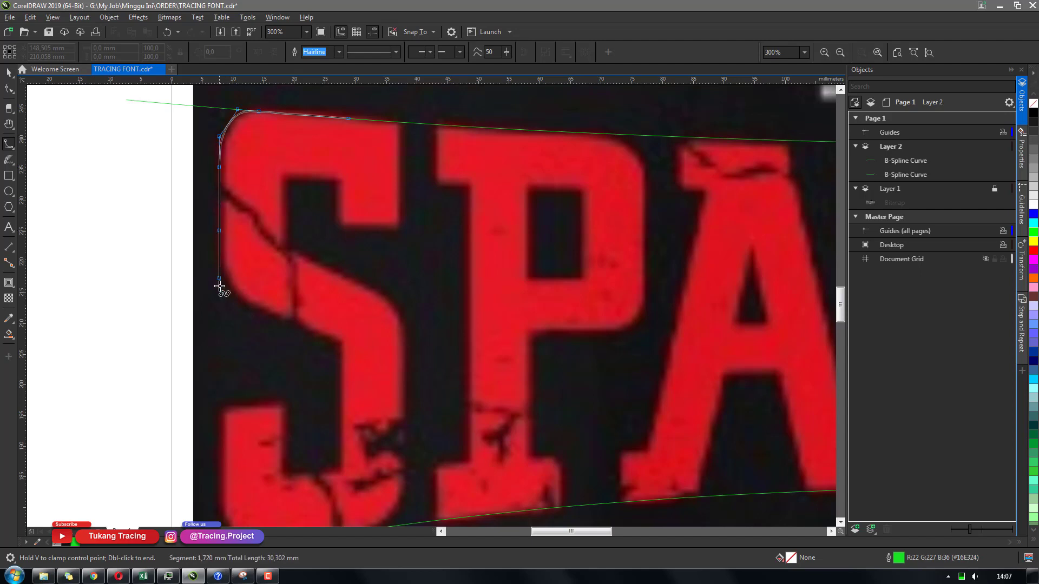
pyautogui.click(219, 261)
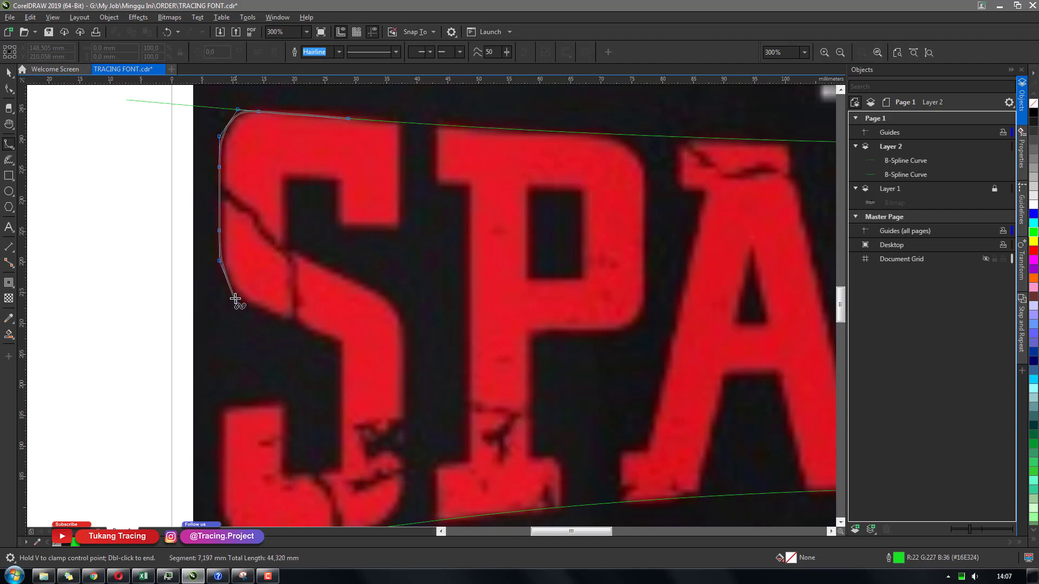
pyautogui.click(271, 312)
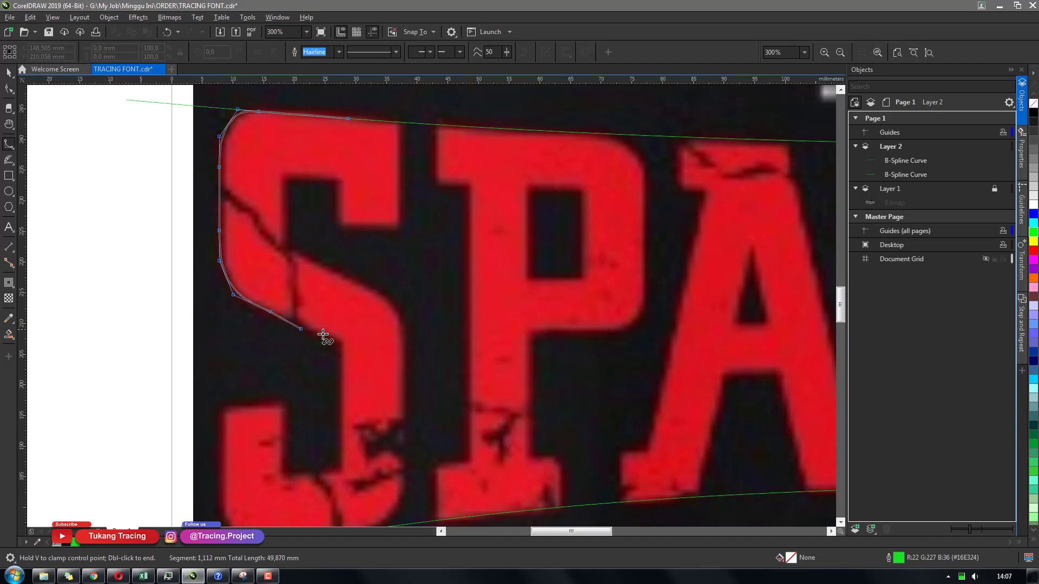
pyautogui.doubleClick(363, 350)
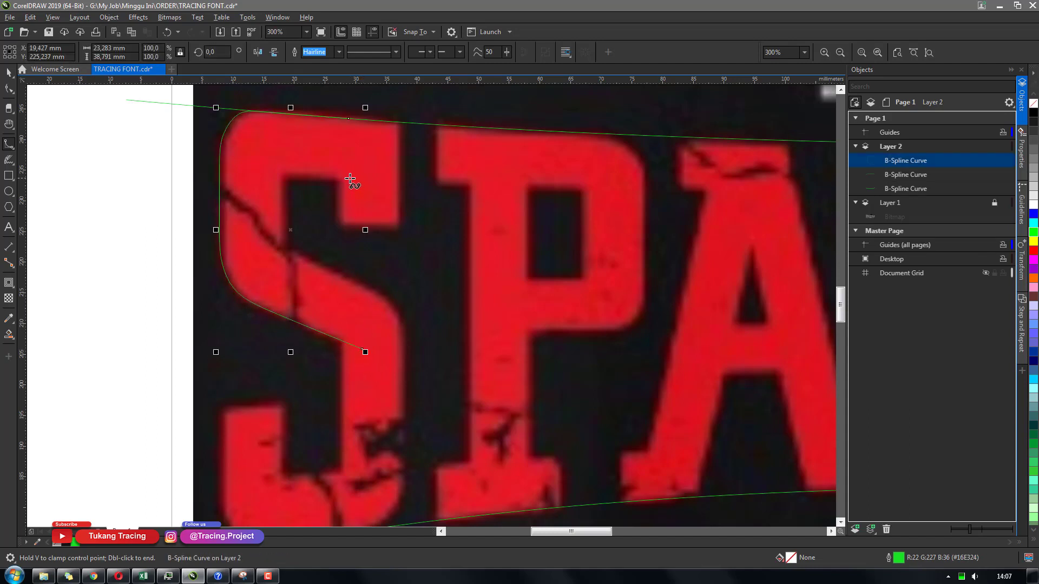
# Draw straight segments along the S's upper inner edge and the right edge of its top arm
pyautogui.click(350, 177)
pyautogui.doubleClick(272, 175)
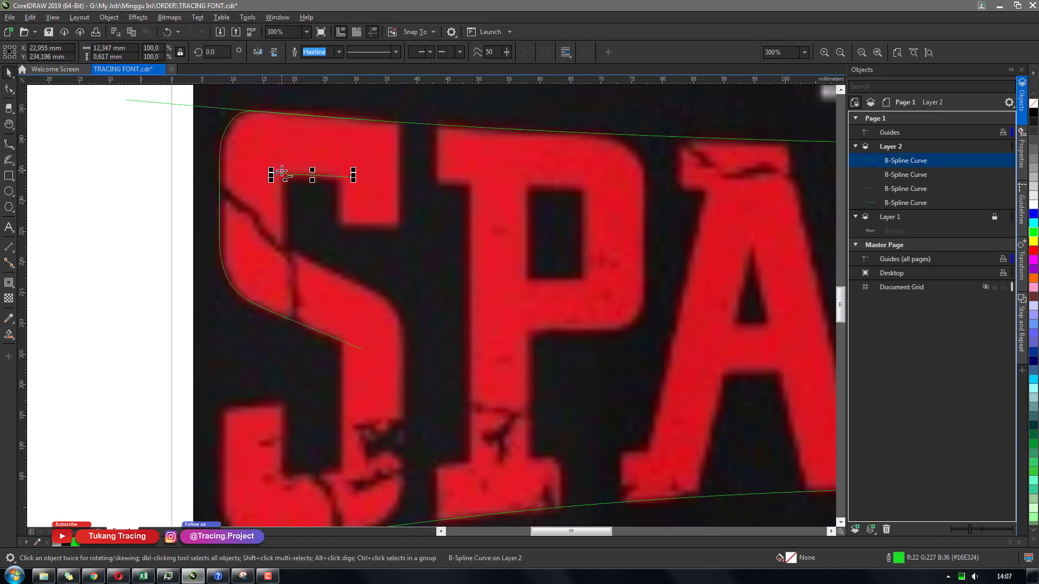
pyautogui.press('space')
pyautogui.click(398, 115)
pyautogui.scroll(-1, 397, 217)
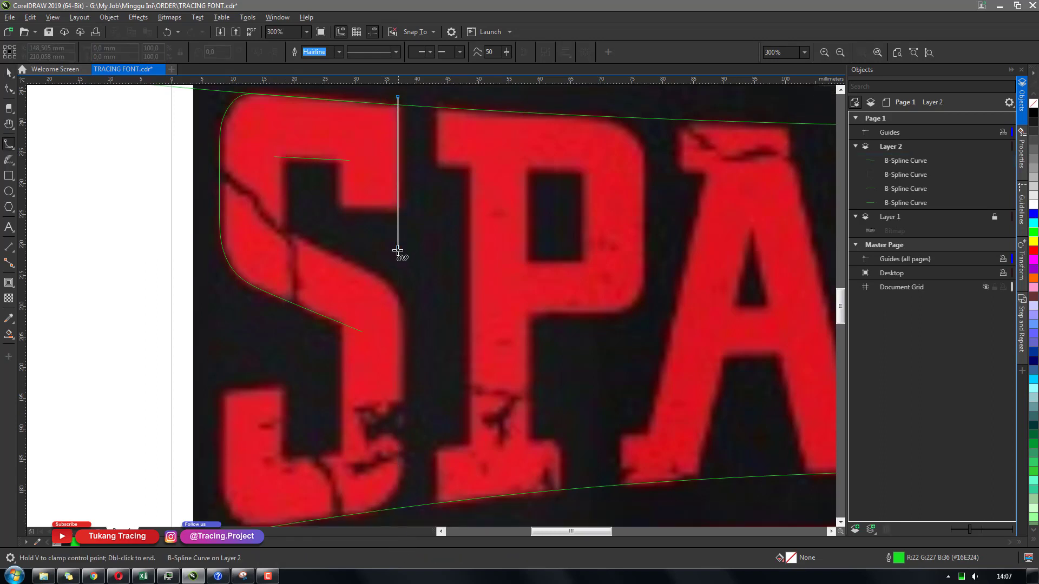
pyautogui.doubleClick(398, 249)
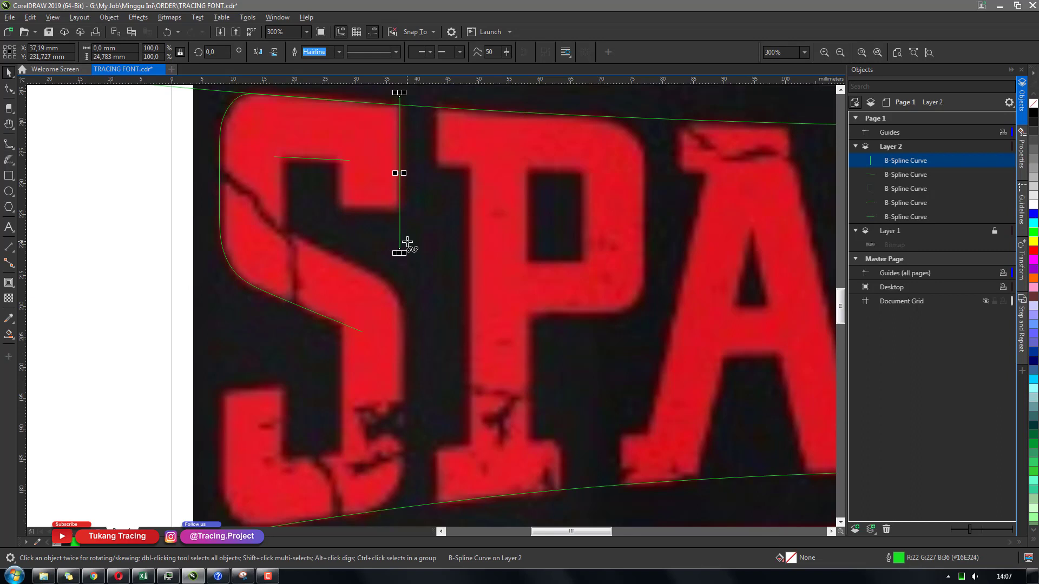
# Duplicate the vertical segment and move the copy down along the S's lower right edge
pyautogui.moveTo(425, 281); pyautogui.dragTo(414, 247)
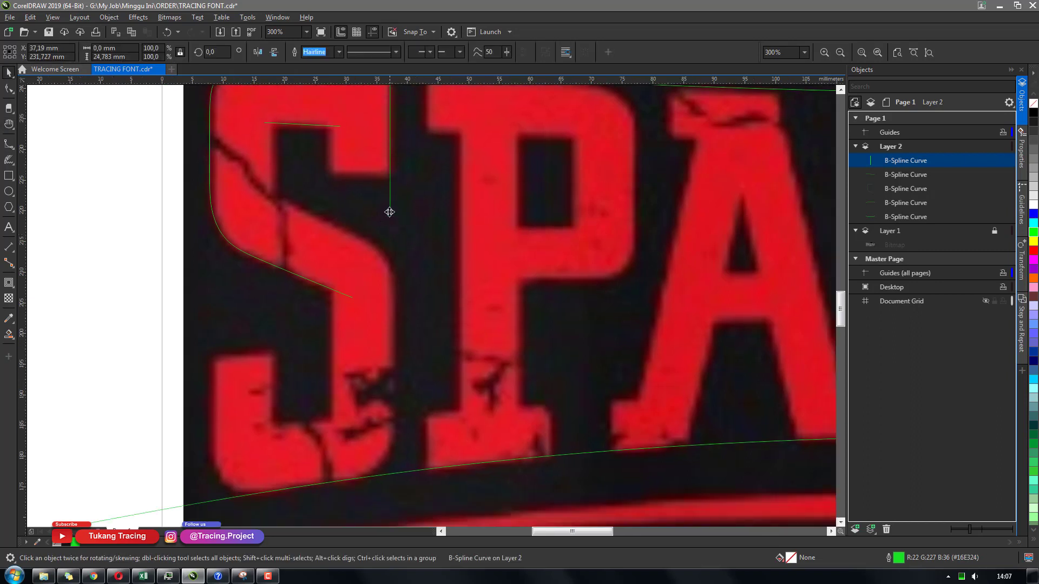
pyautogui.press('KP_Add')
pyautogui.moveTo(389, 213); pyautogui.dragTo(394, 425)
pyautogui.press('space')
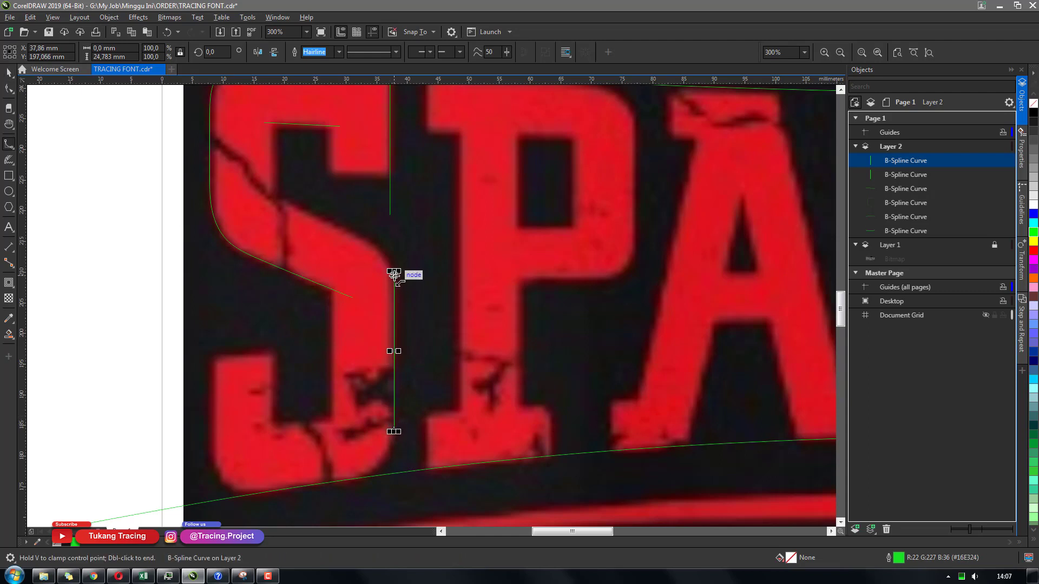
# Draw a curve along the S's middle diagonal and a vertical segment on its upper inner edge
pyautogui.click(394, 276)
pyautogui.click(387, 250)
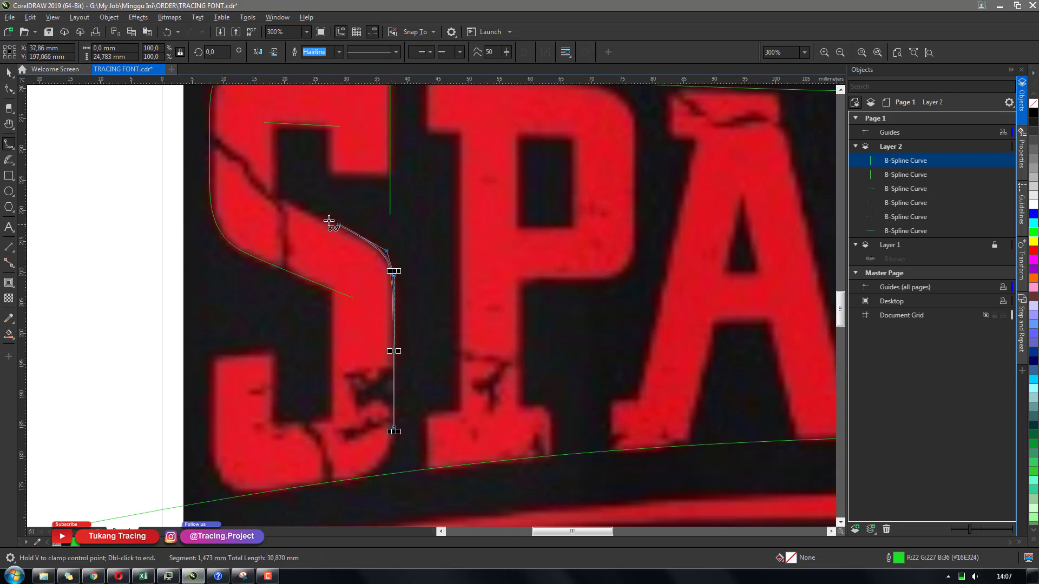
pyautogui.doubleClick(250, 183)
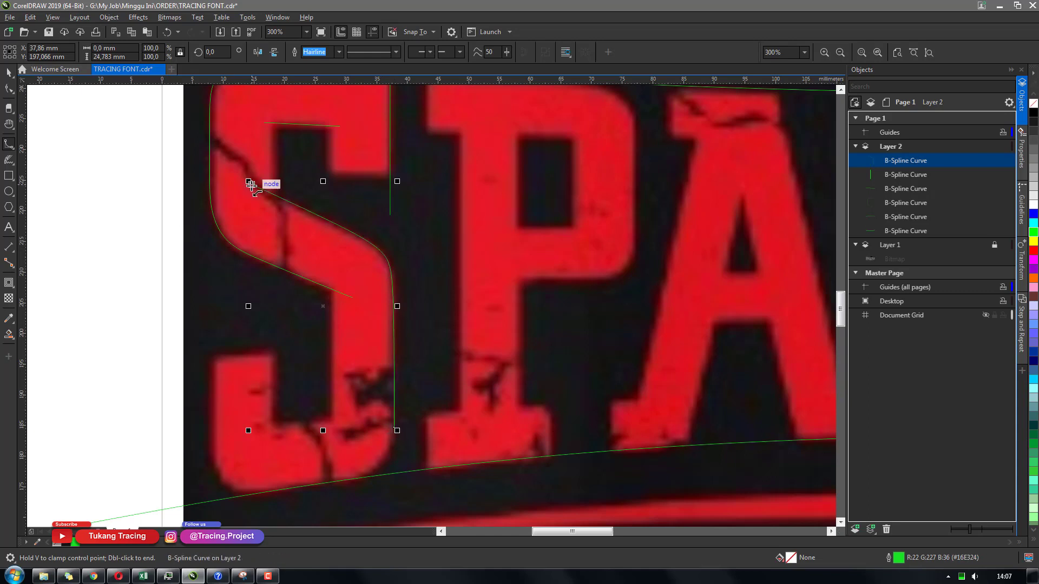
pyautogui.click(273, 109)
pyautogui.click(274, 165)
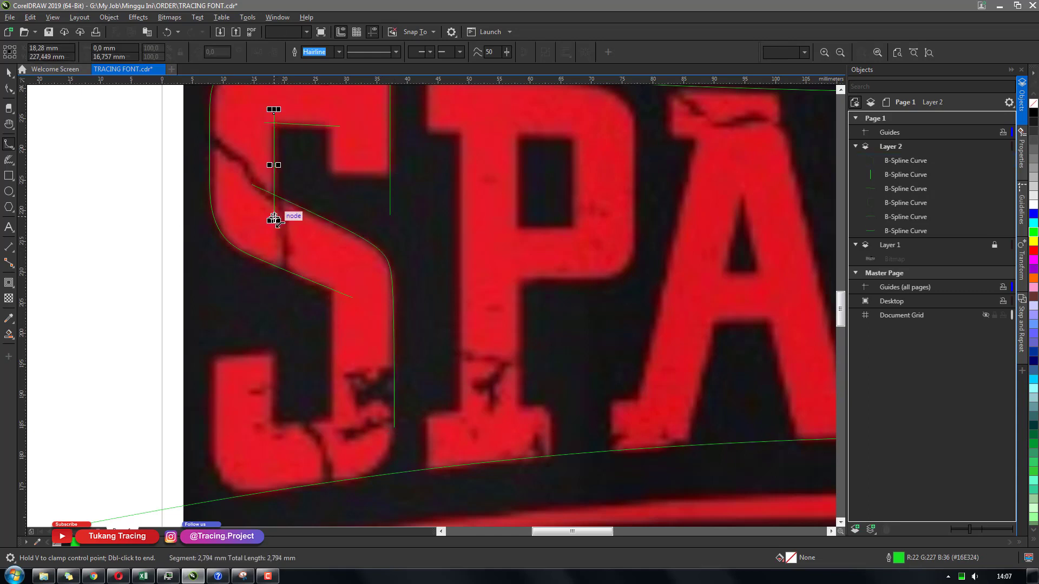
pyautogui.doubleClick(273, 218)
# Draw a segment down and across the S's inner top-right corner
pyautogui.click(330, 109)
pyautogui.click(330, 149)
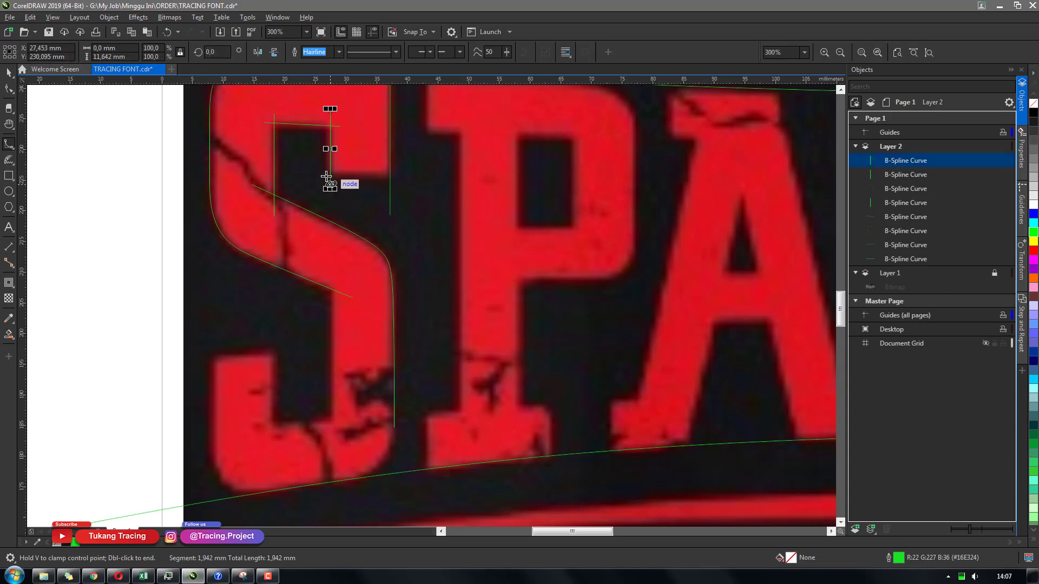
pyautogui.click(322, 174)
pyautogui.doubleClick(424, 174)
pyautogui.press('space')
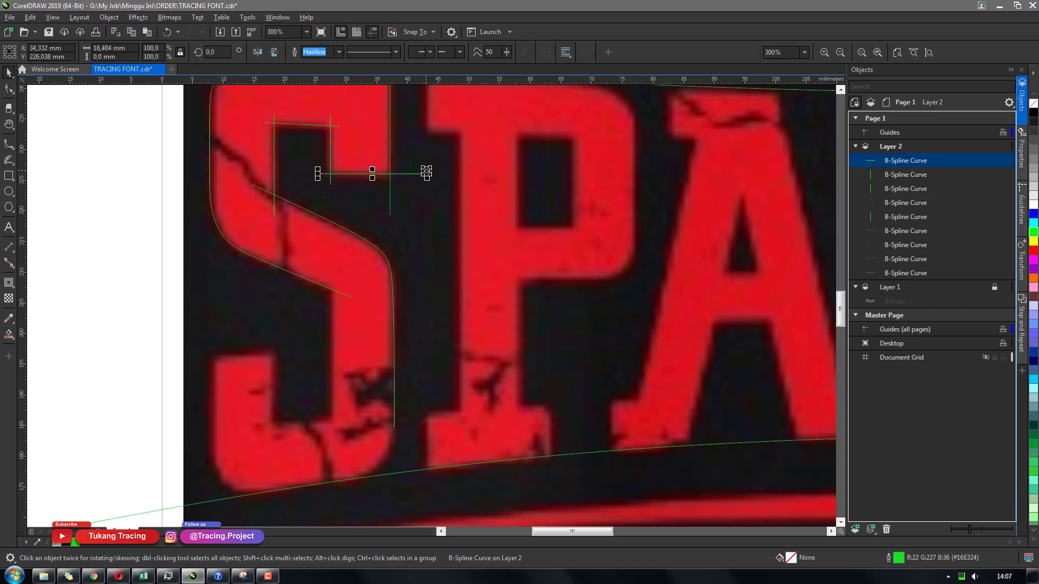
pyautogui.press('space')
pyautogui.click(332, 277)
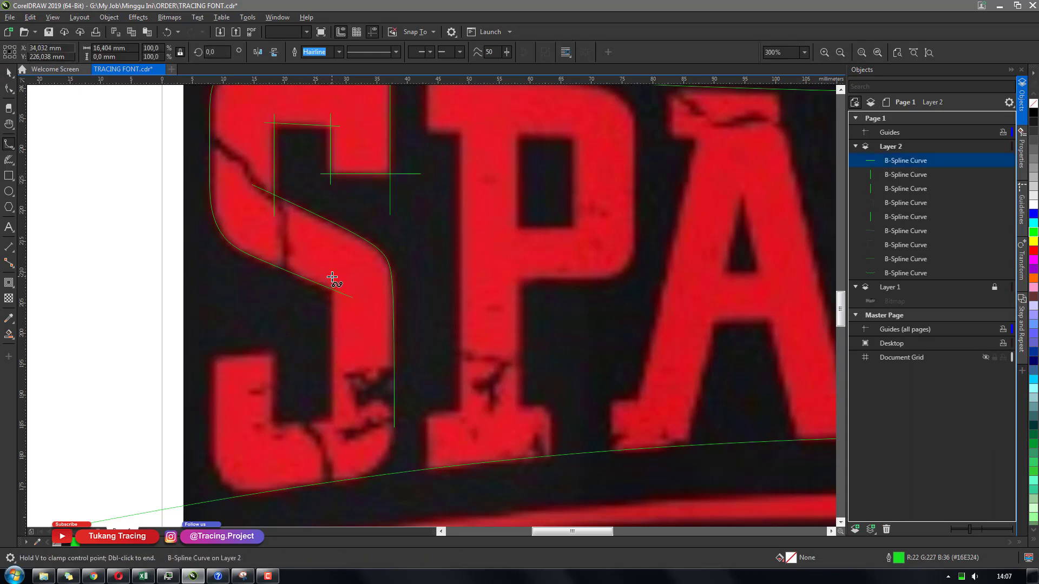
# Redraw the vertical segment along the inner edge of the S's lower right stroke
pyautogui.doubleClick(328, 447)
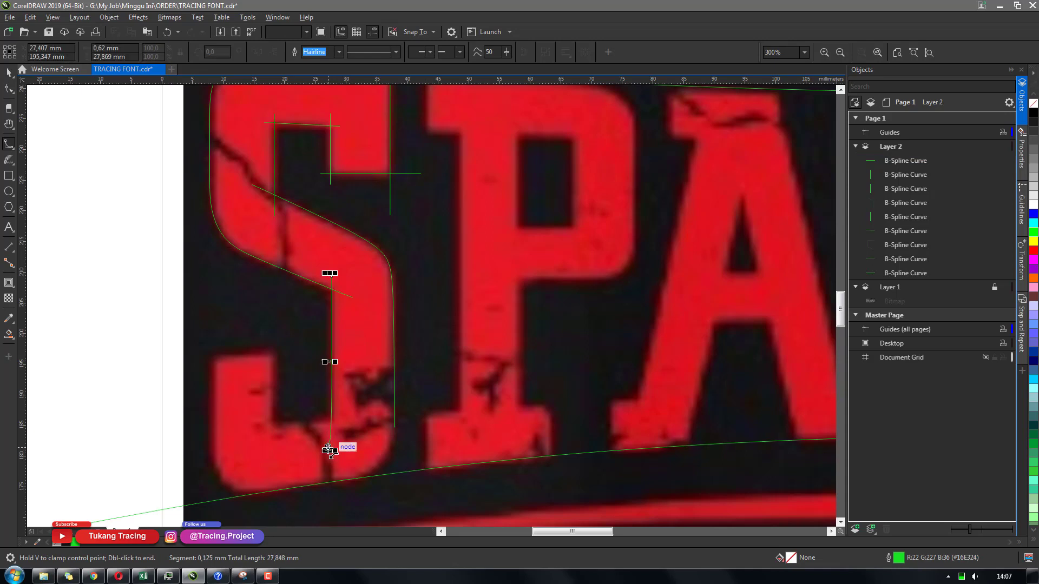
pyautogui.hotkey('ctrl', 'z')
pyautogui.click(332, 282)
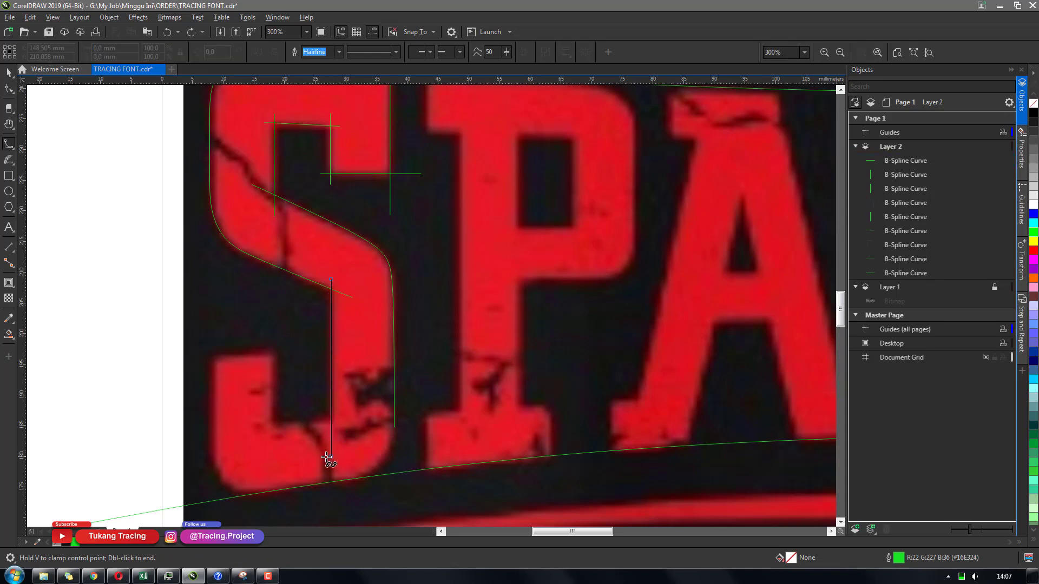
pyautogui.doubleClick(331, 459)
# Extend the S's diagonal curve around its lower right corner, along the bottom and up the lower left side
pyautogui.press('space')
pyautogui.click(398, 414)
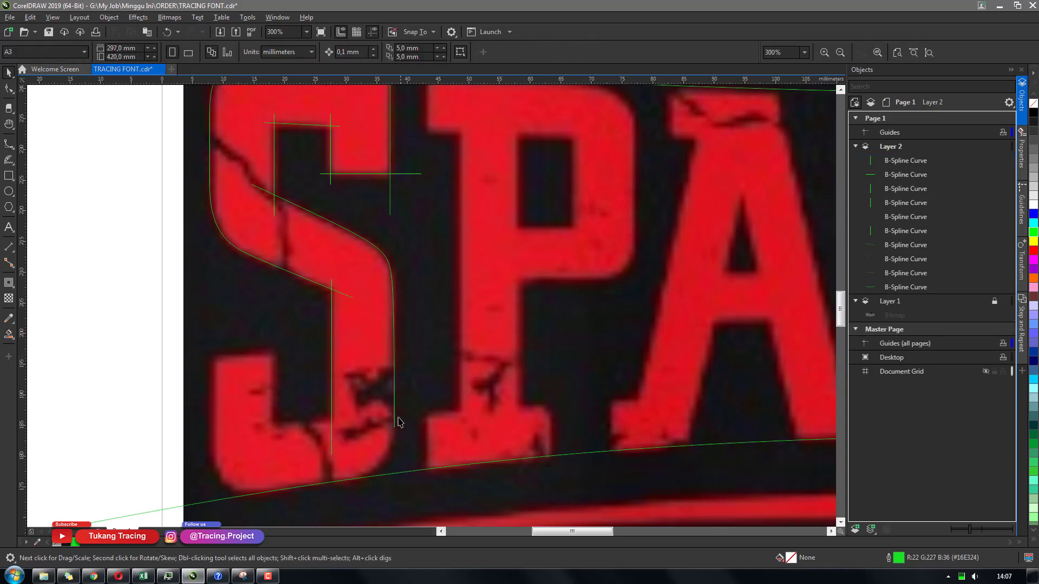
pyautogui.click(395, 427)
pyautogui.press('space')
pyautogui.click(394, 427)
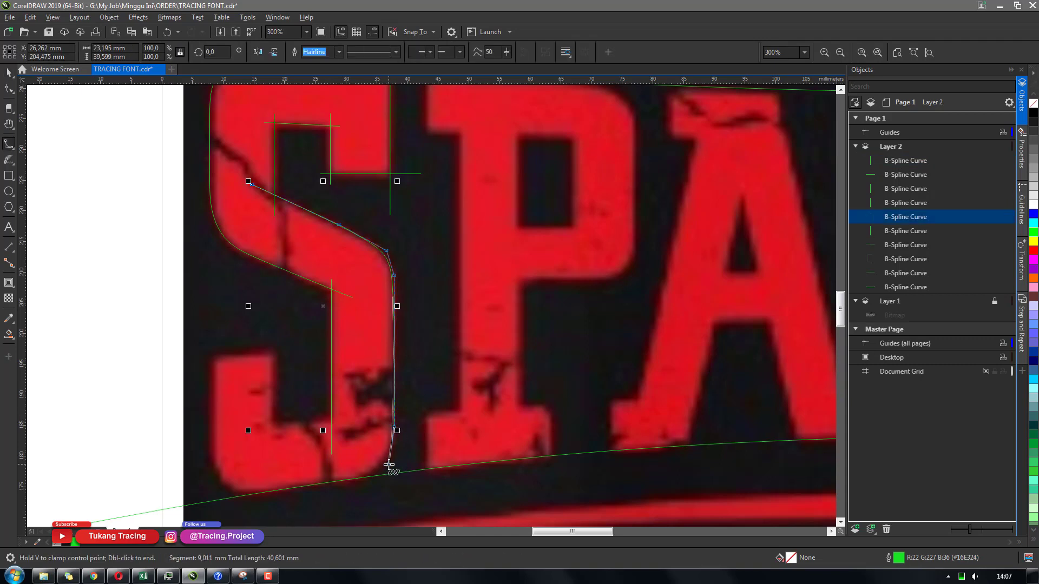
pyautogui.click(386, 464)
pyautogui.click(363, 478)
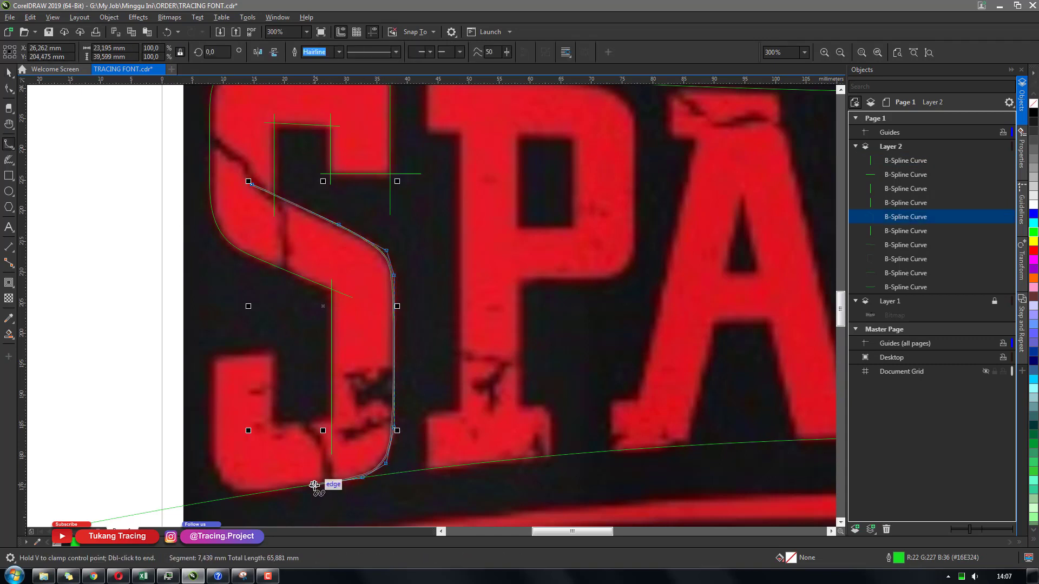
pyautogui.click(314, 485)
pyautogui.click(242, 498)
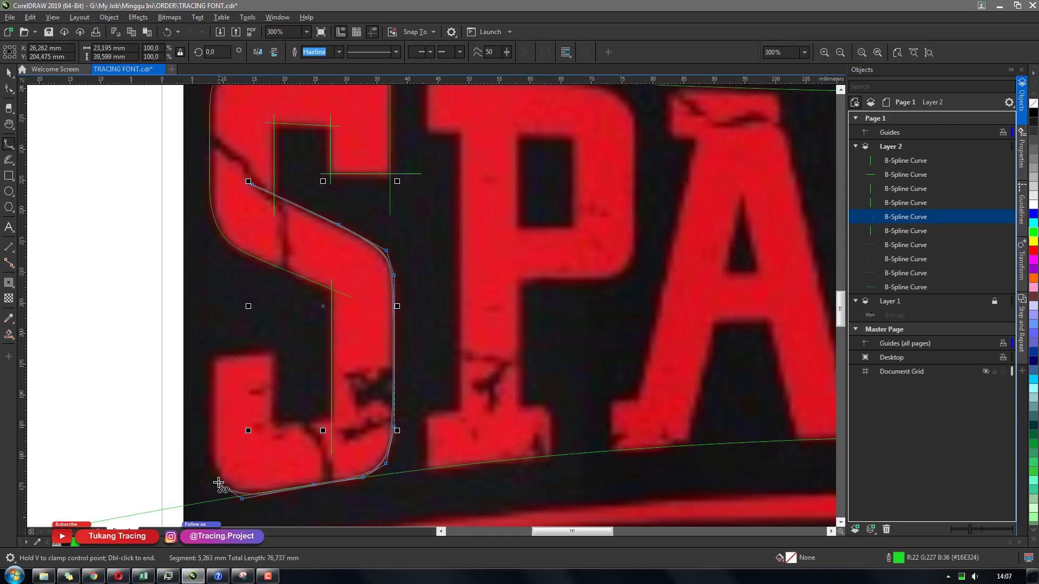
pyautogui.click(211, 341)
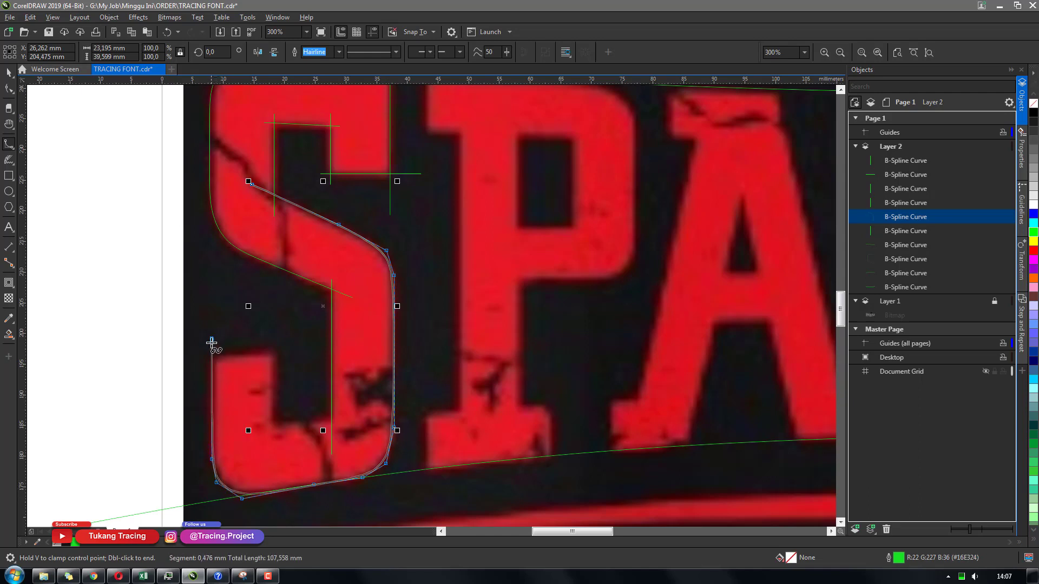
pyautogui.doubleClick(214, 324)
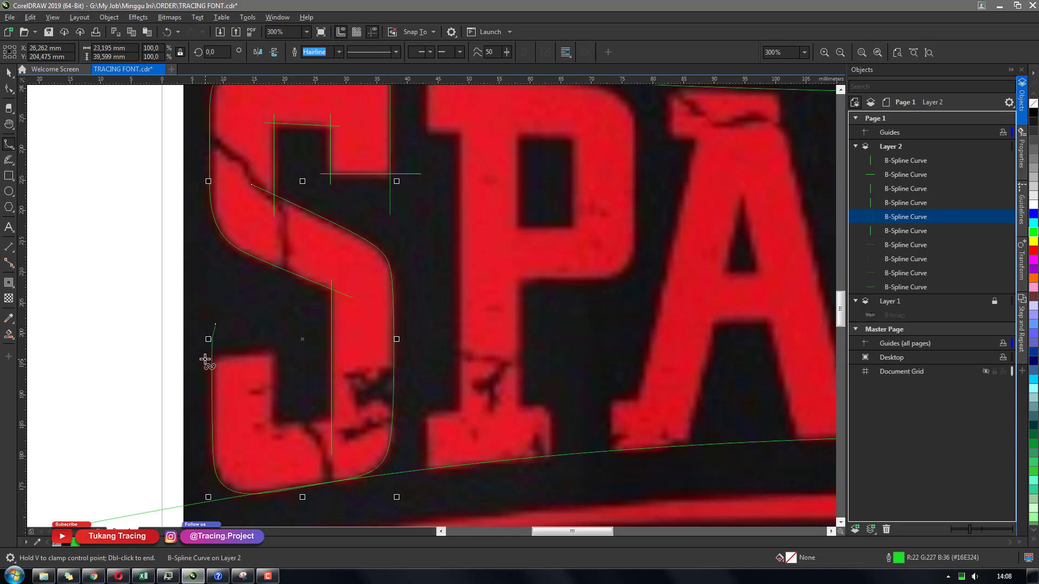
# Draw a segment across the top of the S's lower left arm and a vertical segment down its inner edge
pyautogui.click(204, 355)
pyautogui.doubleClick(290, 349)
pyautogui.press('space')
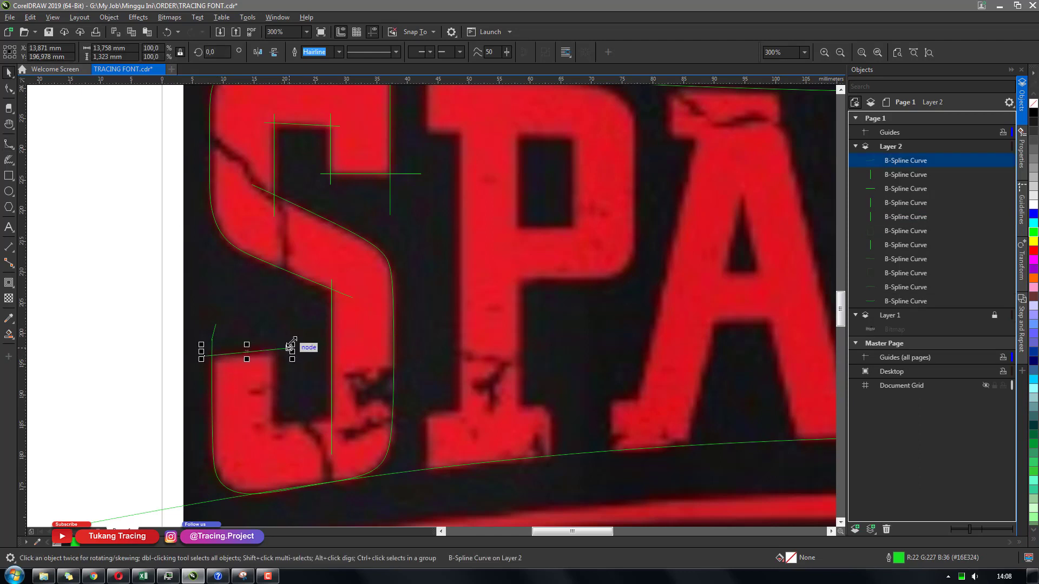
pyautogui.press('space')
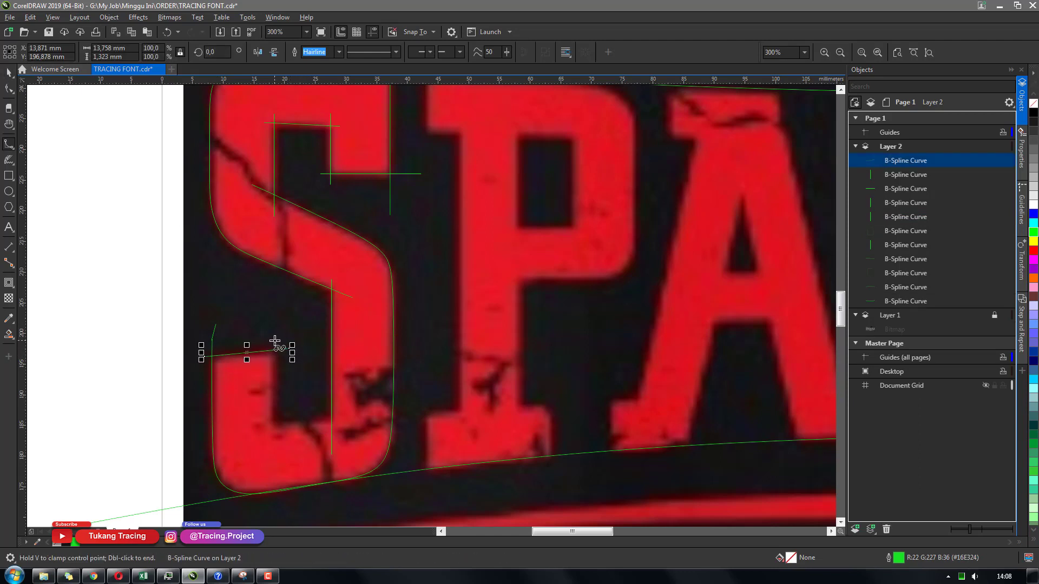
pyautogui.click(273, 335)
pyautogui.click(273, 389)
pyautogui.doubleClick(273, 443)
pyautogui.press('space')
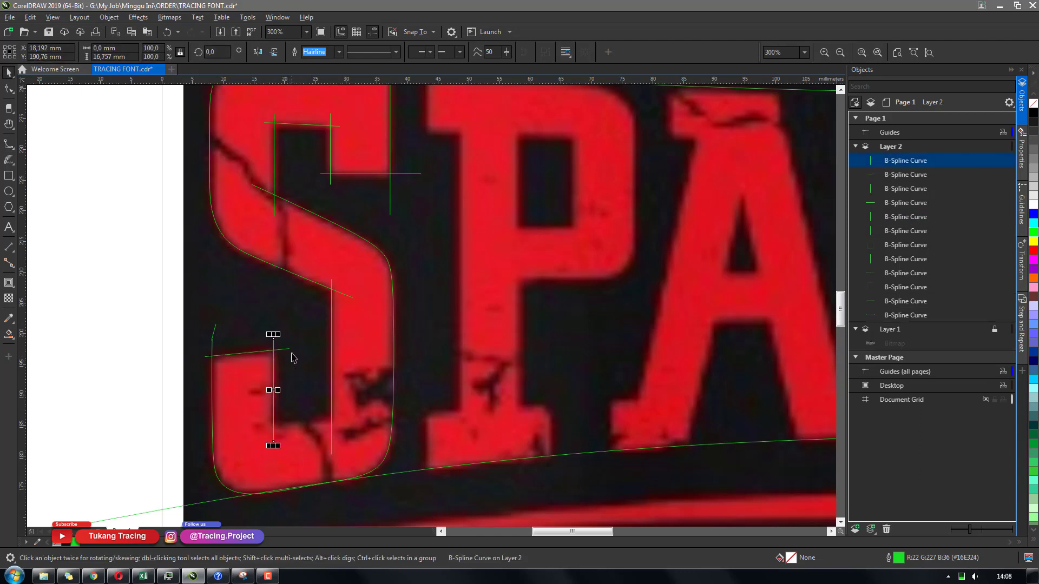
# Draw a segment across the bottom of the S's lower counter and nudge it slightly down
pyautogui.click(274, 211)
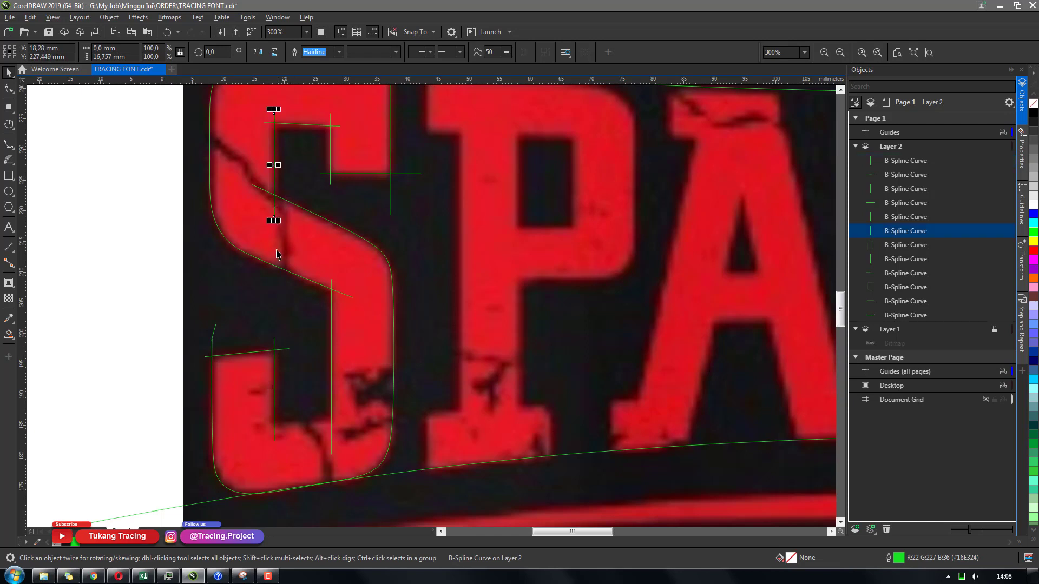
pyautogui.moveTo(271, 222); pyautogui.dragTo(304, 451)
pyautogui.press('space')
pyautogui.click(268, 424)
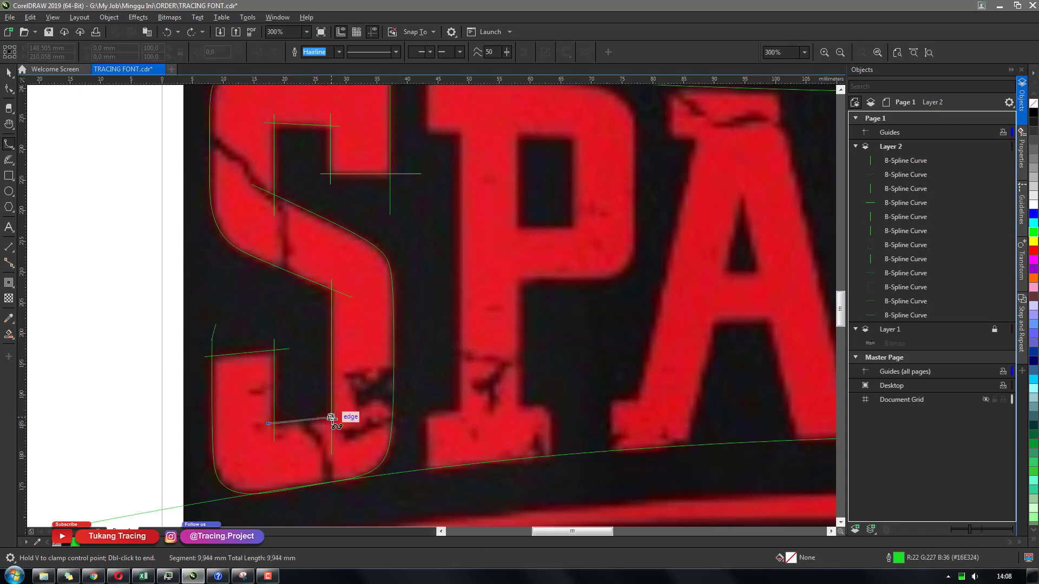
pyautogui.doubleClick(345, 417)
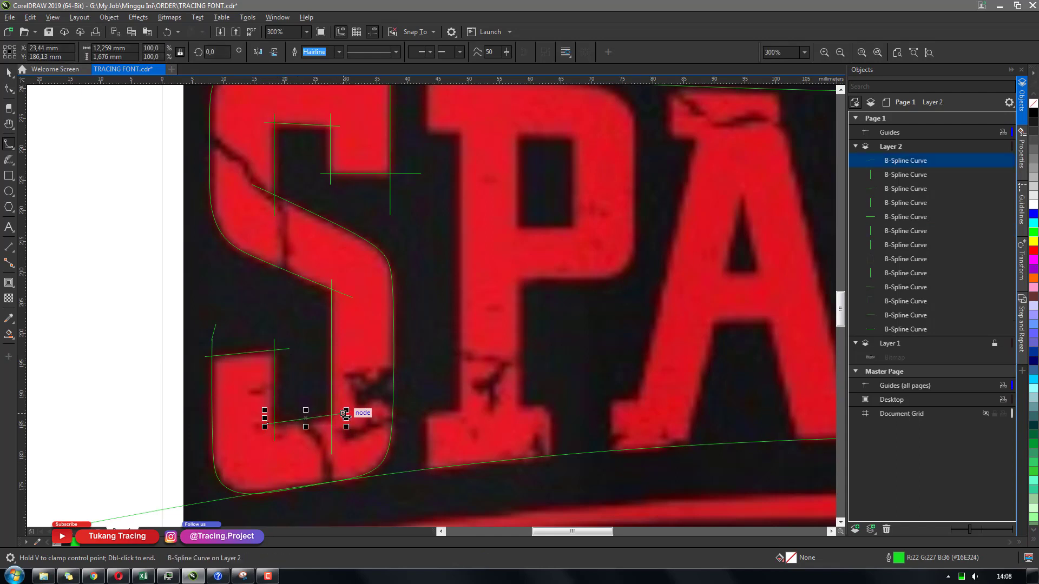
pyautogui.press('space')
pyautogui.press('Down')
pyautogui.press('Down')
pyautogui.press('Down')
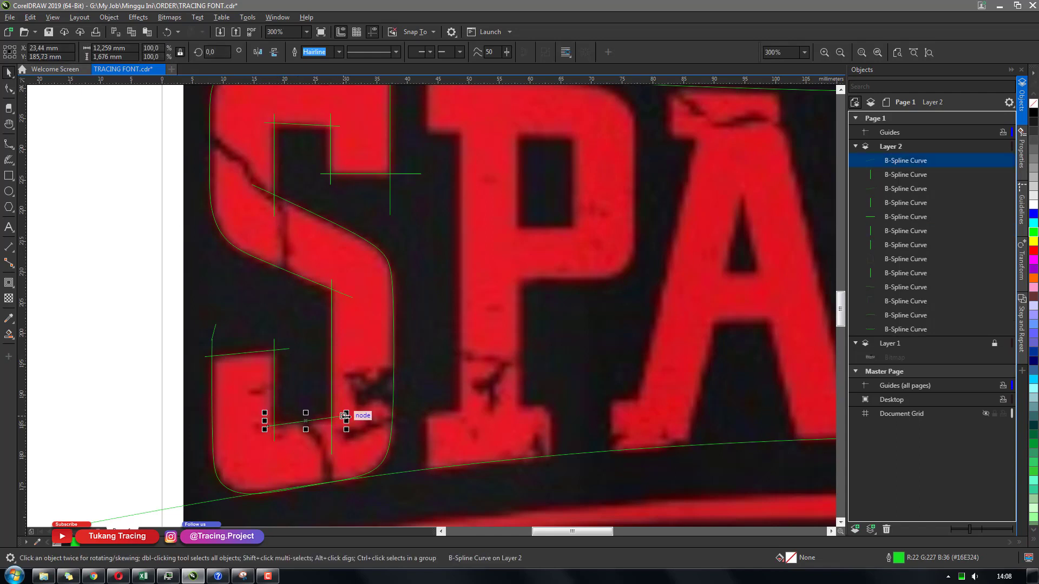
# Extend the S's outer curve along its top edge to the upper right corner
pyautogui.scroll(-1, 345, 416)
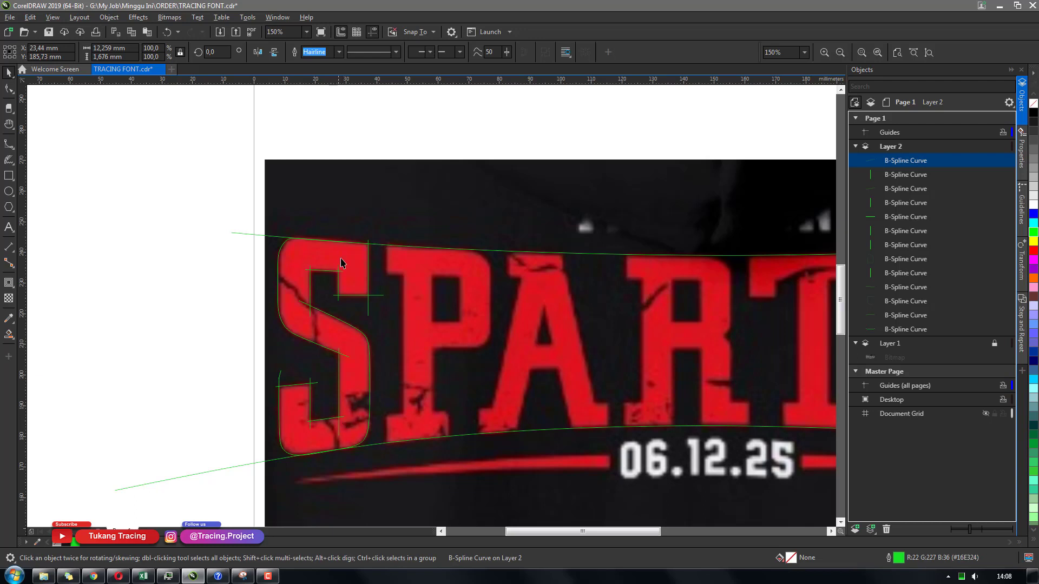
pyautogui.click(338, 221)
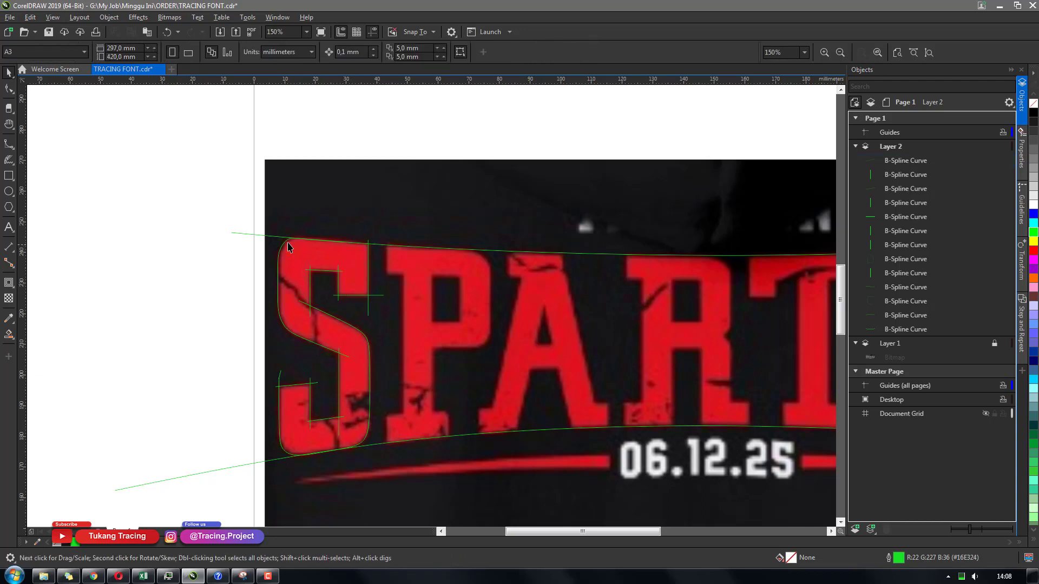
pyautogui.moveTo(214, 209); pyautogui.dragTo(458, 495)
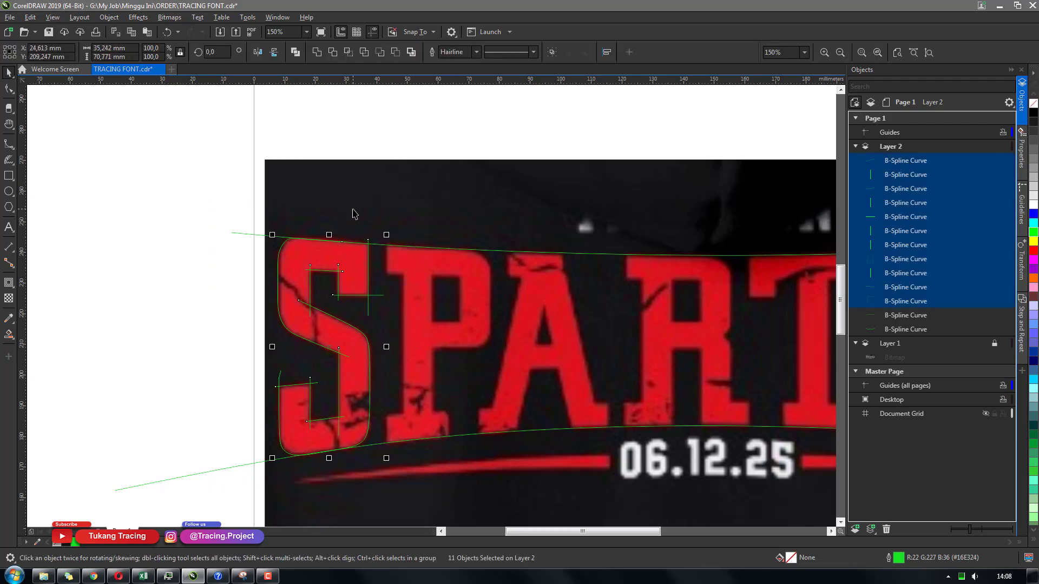
pyautogui.click(341, 247)
pyautogui.click(344, 250)
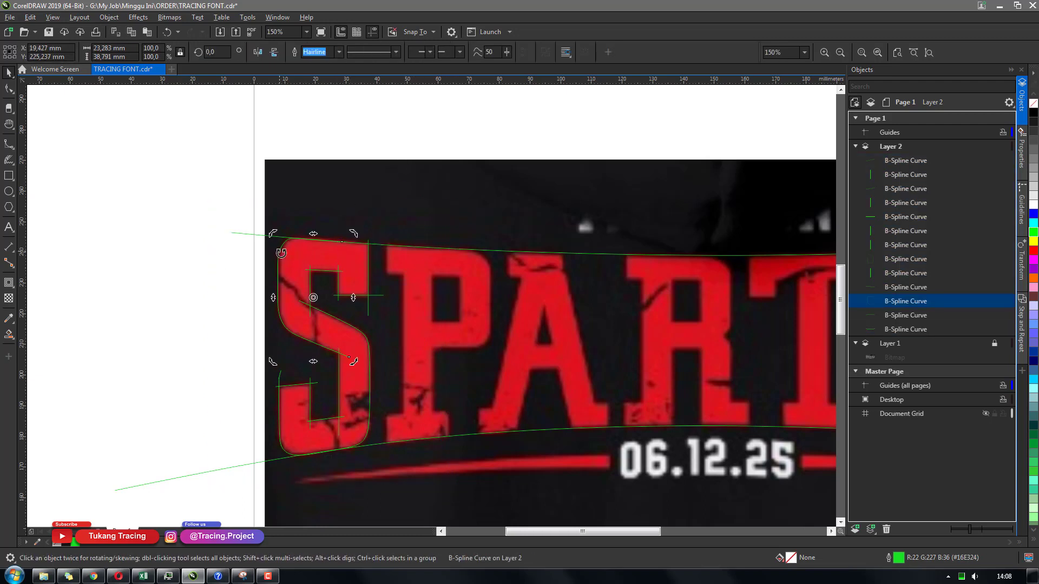
pyautogui.press('space')
pyautogui.click(342, 241)
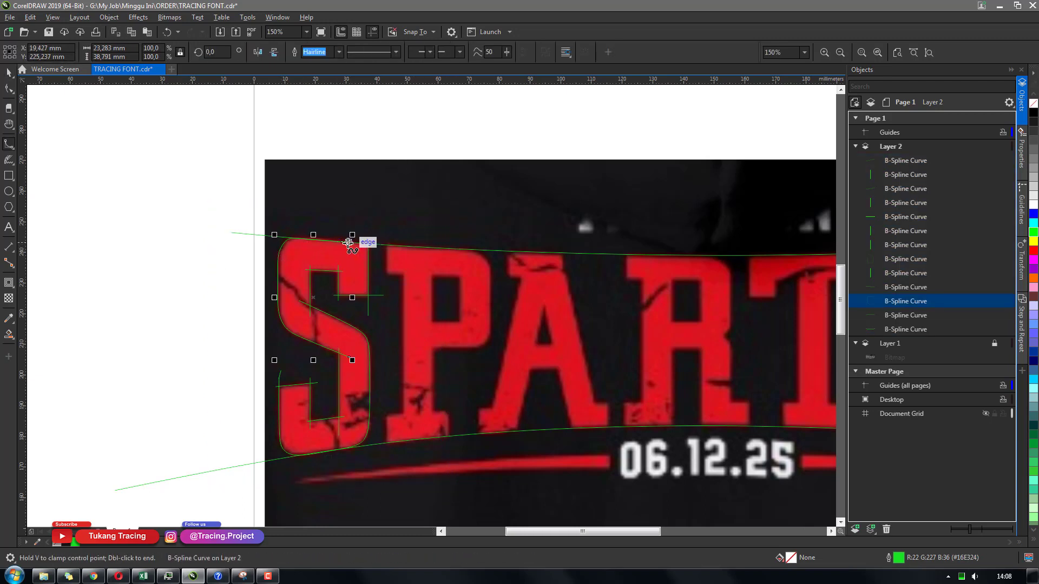
pyautogui.click(399, 247)
pyautogui.doubleClick(401, 246)
pyautogui.press('space')
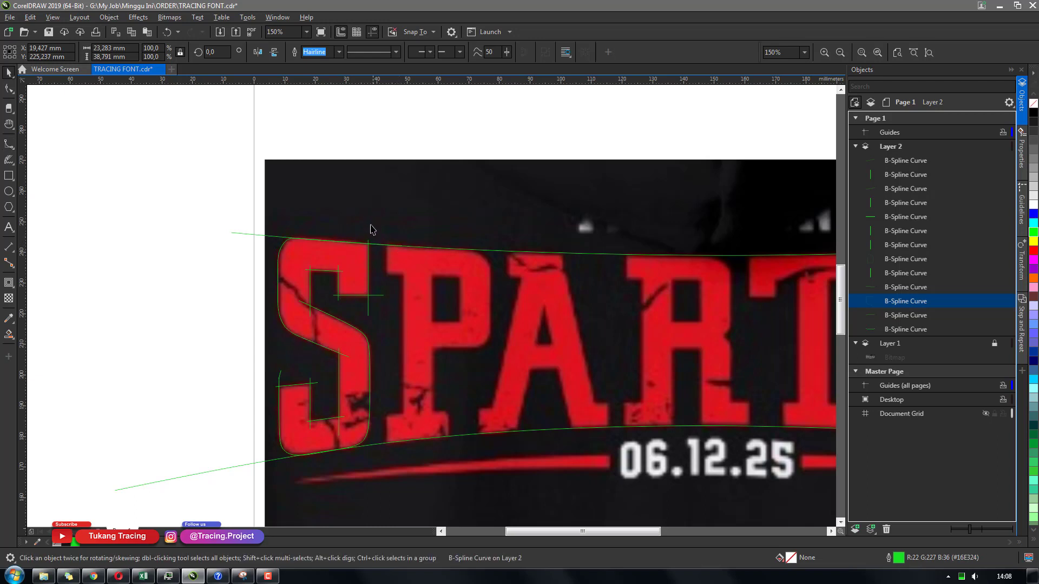
# Select all eleven guide curves of the S and group them
pyautogui.moveTo(227, 190); pyautogui.dragTo(428, 465)
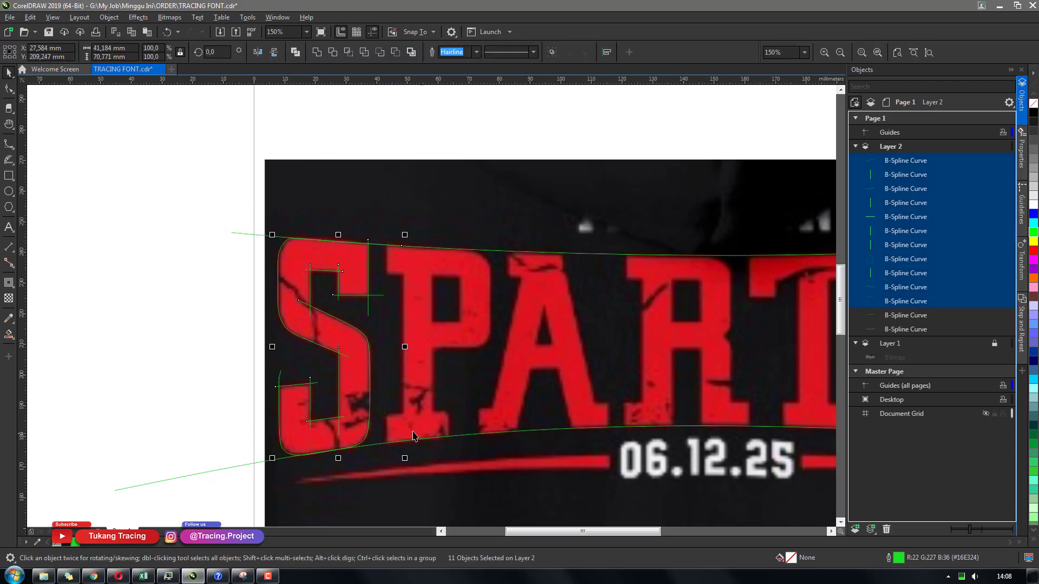
pyautogui.click(552, 52)
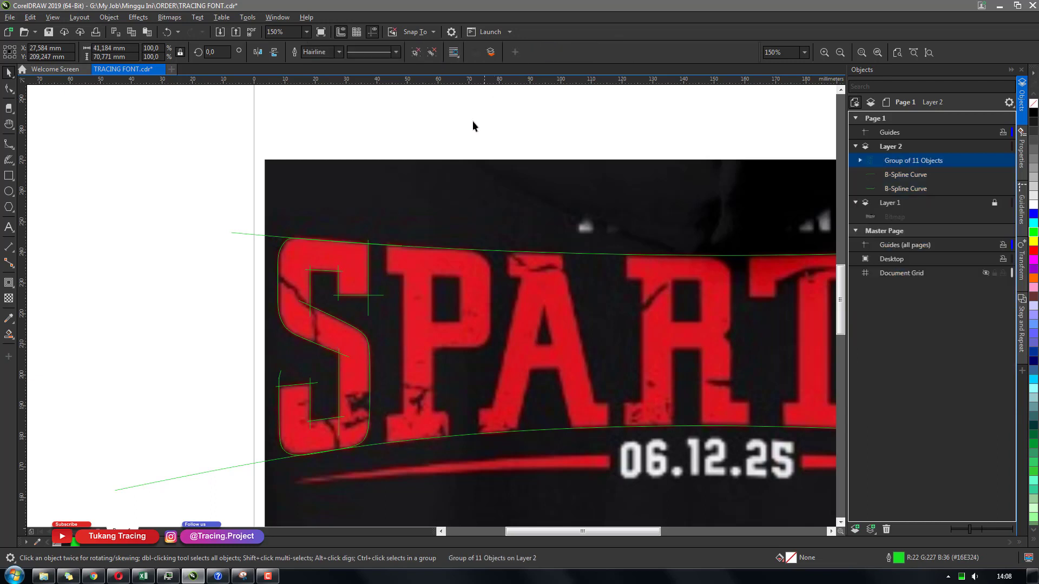
# Switch to the Smart Fill tool and set its fill colour to bright green #00FF48
pyautogui.click(9, 334)
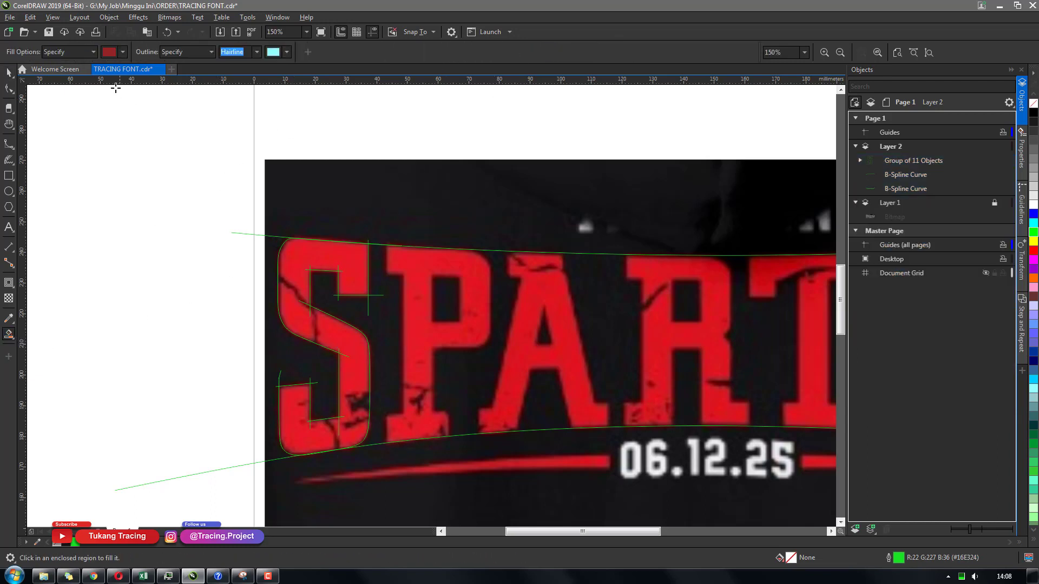
pyautogui.click(110, 52)
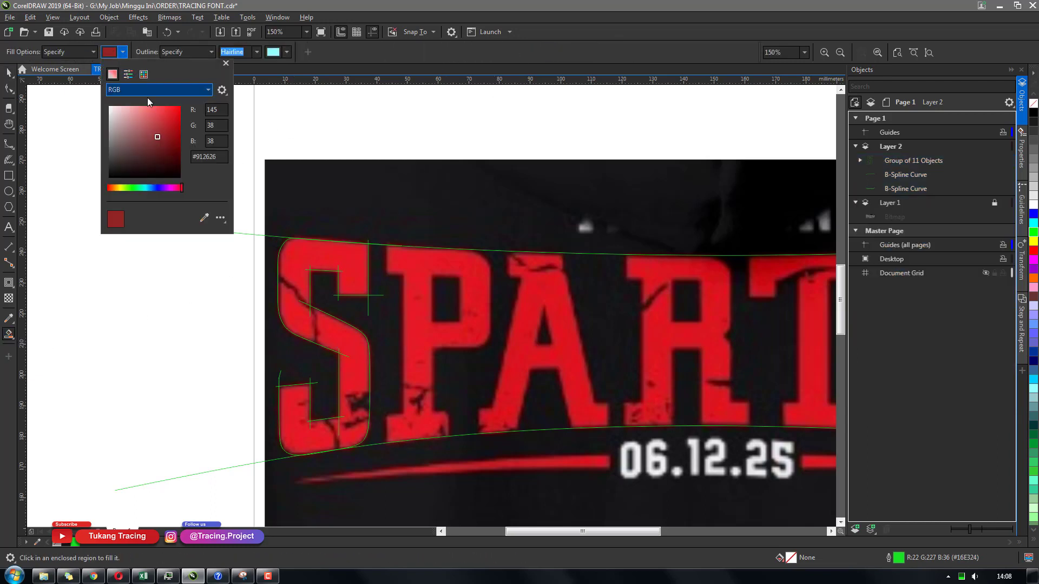
pyautogui.click(135, 187)
pyautogui.click(181, 106)
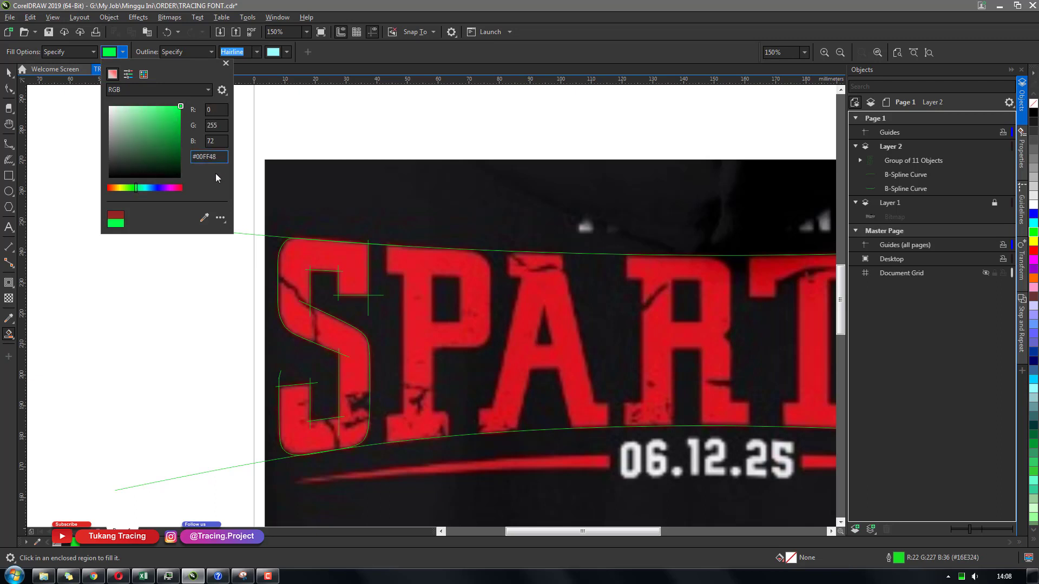
pyautogui.click(310, 197)
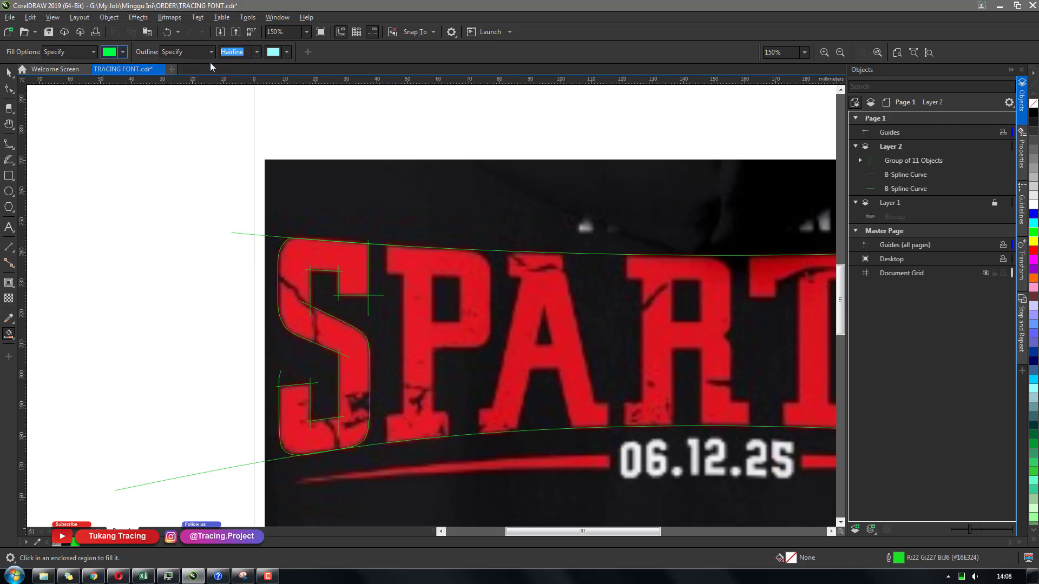
# Set a hairline outline and smart-fill the region enclosed by the S's guide curves
pyautogui.click(255, 56)
pyautogui.click(248, 73)
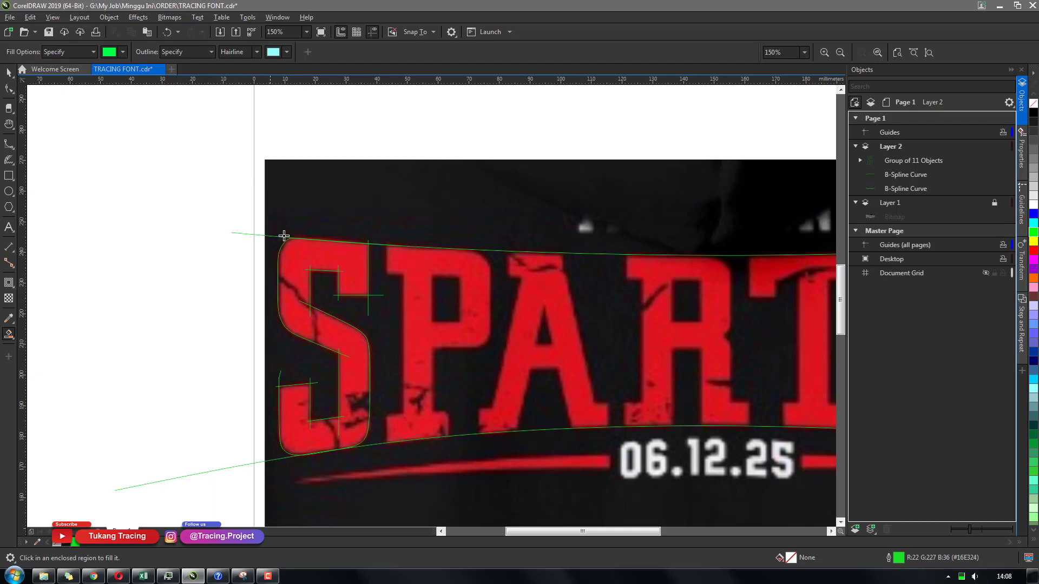
pyautogui.click(299, 273)
pyautogui.hotkey('ctrl', 'z')
pyautogui.click(337, 268)
pyautogui.scroll(1, 366, 312)
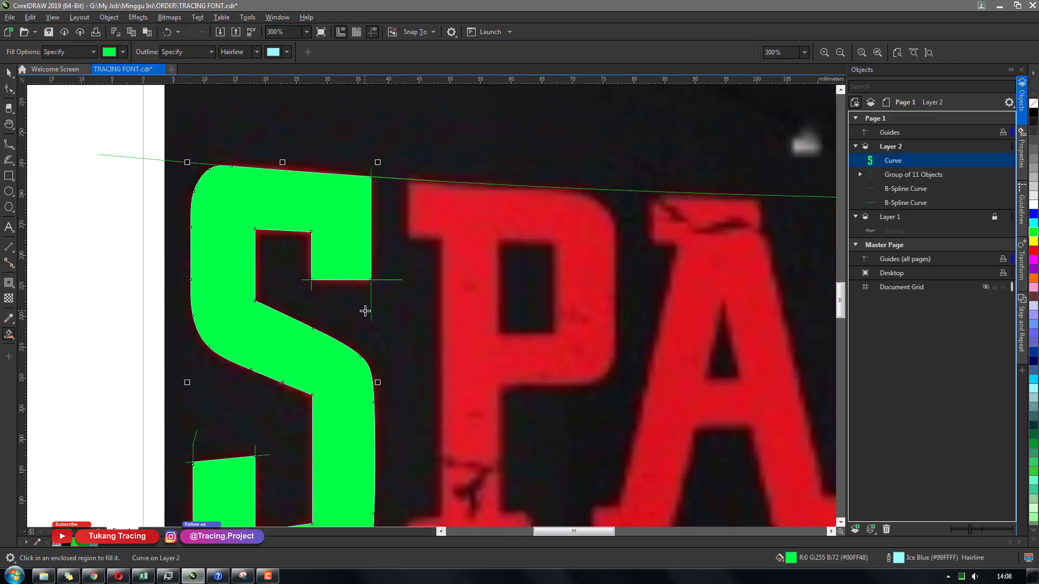
pyautogui.scroll(-1, 337, 267)
# Select the group of guide curves, move it aside and delete it
pyautogui.press('space')
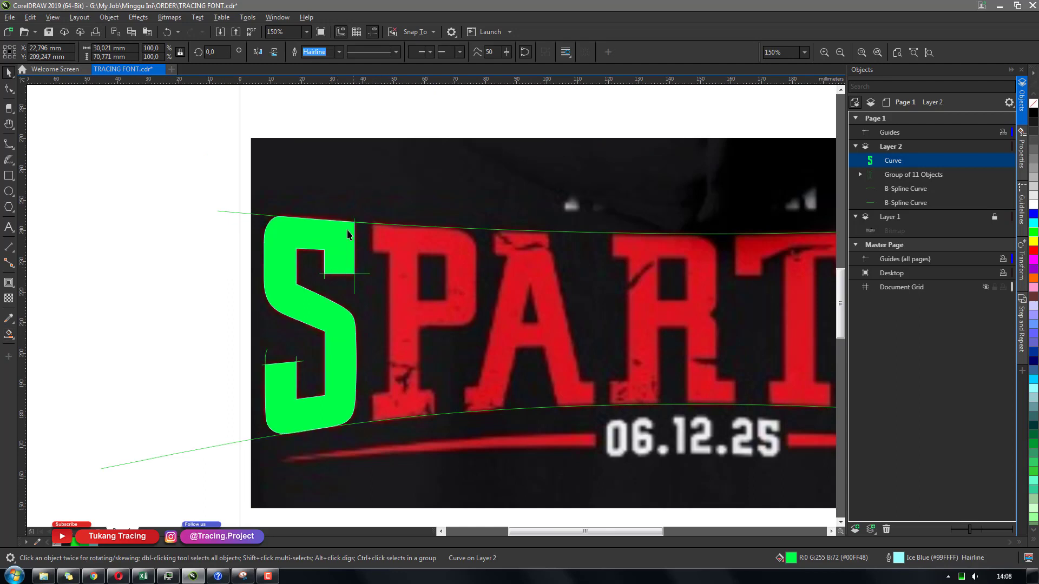
pyautogui.click(887, 174)
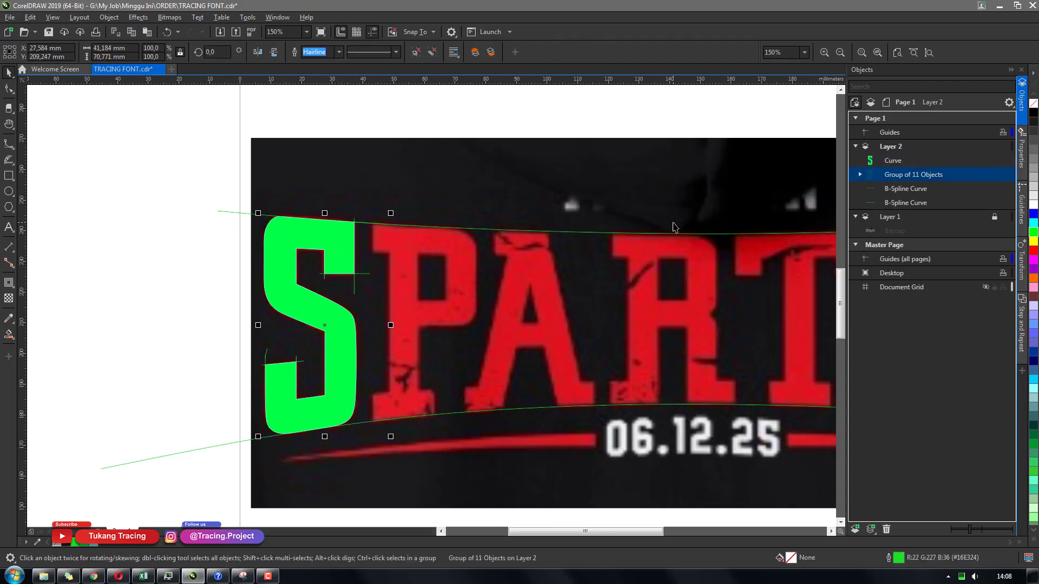
pyautogui.moveTo(156, 365); pyautogui.dragTo(121, 342)
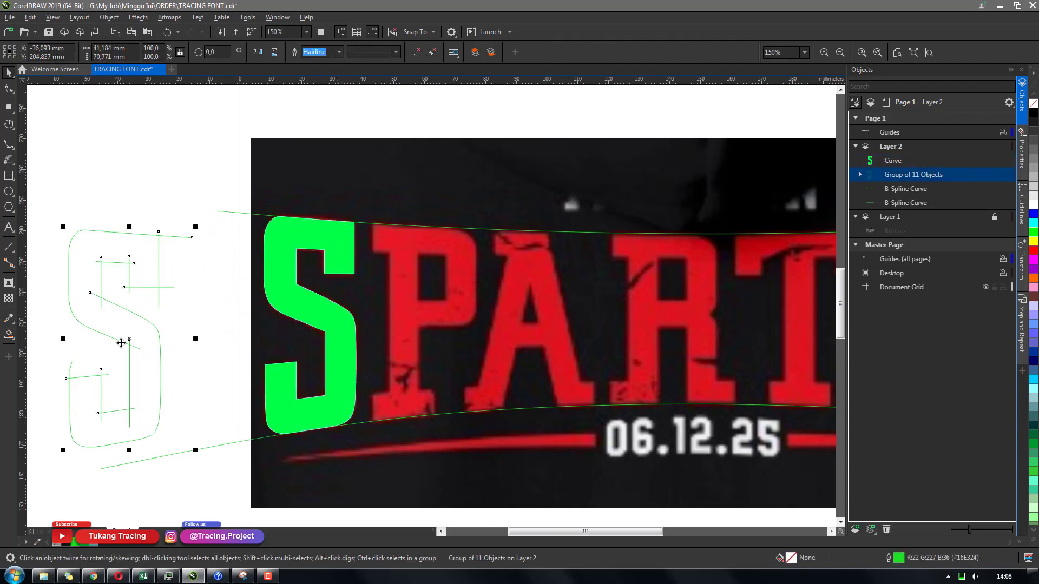
pyautogui.press('Delete')
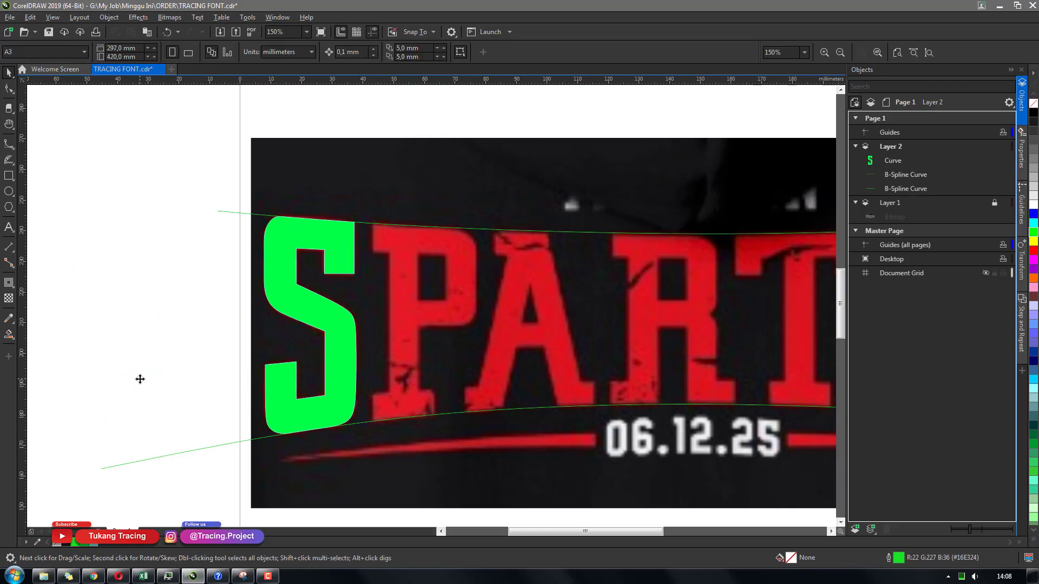
# Adjust a node along the S's top edge with the Shape tool to refine its curve
pyautogui.scroll(2, 279, 248)
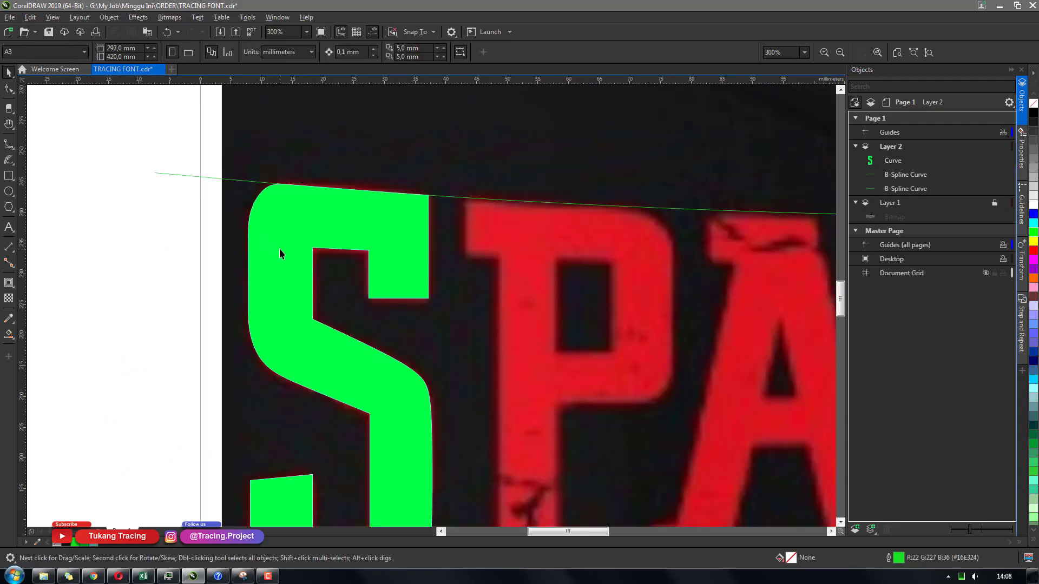
pyautogui.click(382, 214)
pyautogui.press('F10')
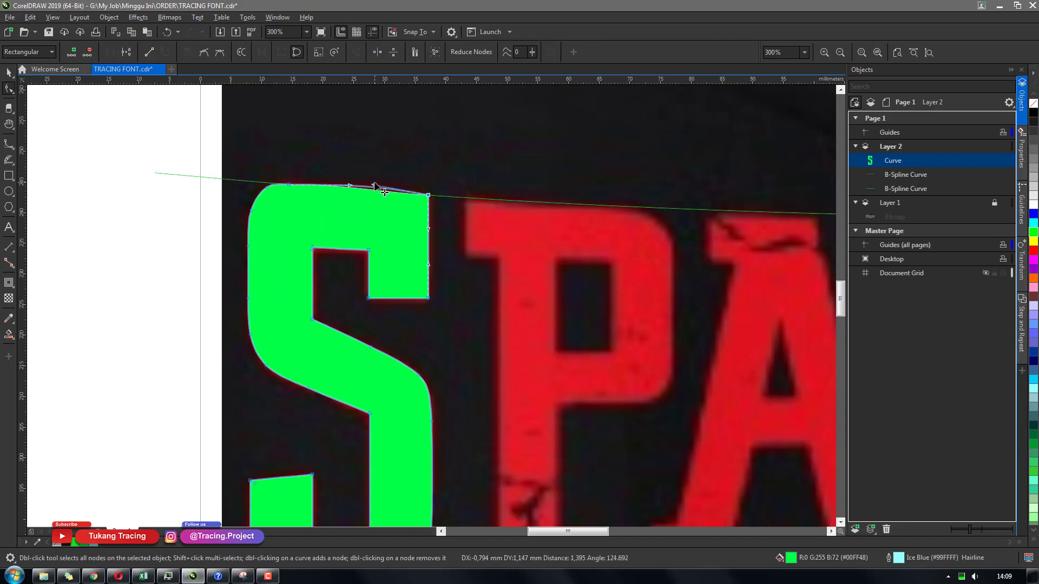
pyautogui.press('space')
pyautogui.press('space')
pyautogui.scroll(2, 394, 186)
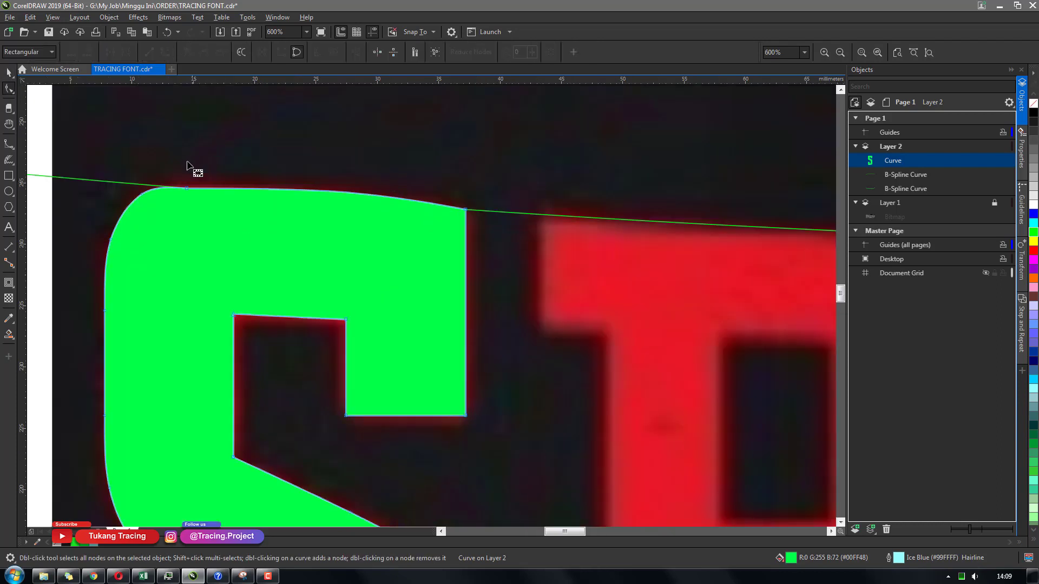
pyautogui.click(309, 190)
pyautogui.moveTo(358, 190); pyautogui.dragTo(326, 188)
pyautogui.click(323, 186)
pyautogui.press('space')
pyautogui.click(187, 187)
pyautogui.press('space')
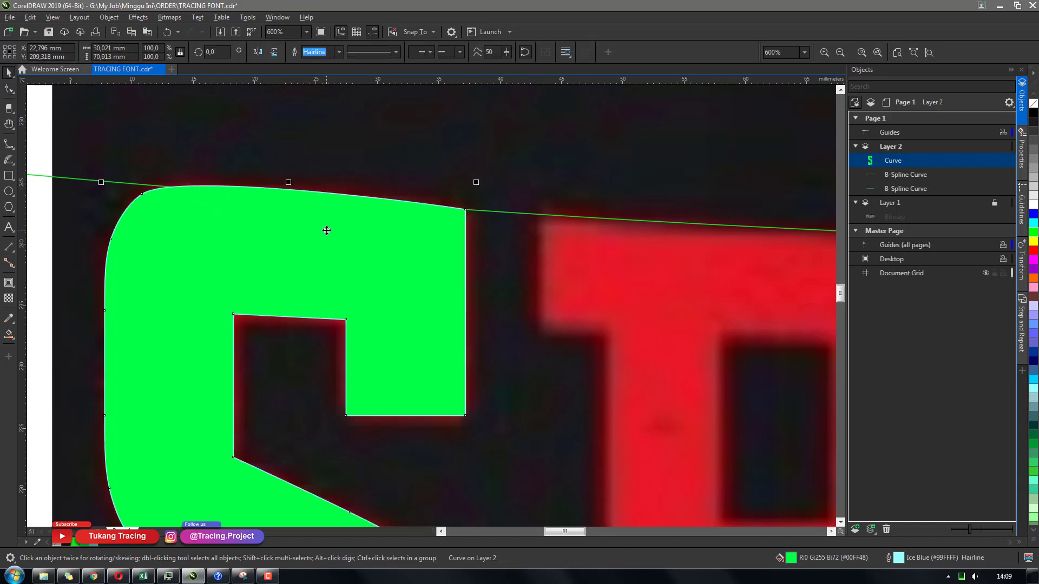
pyautogui.press('space')
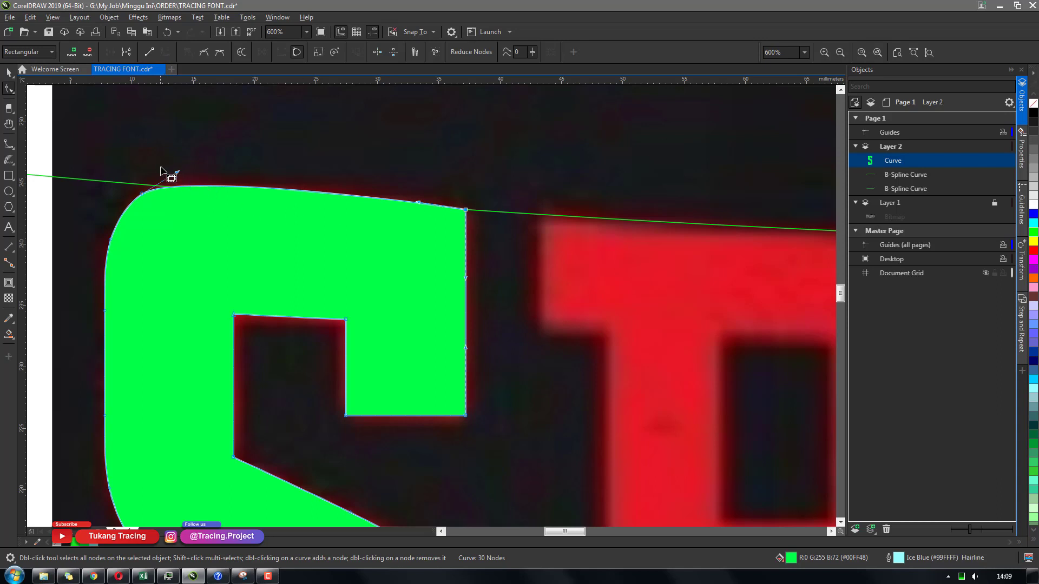
pyautogui.click(176, 174)
pyautogui.press('space')
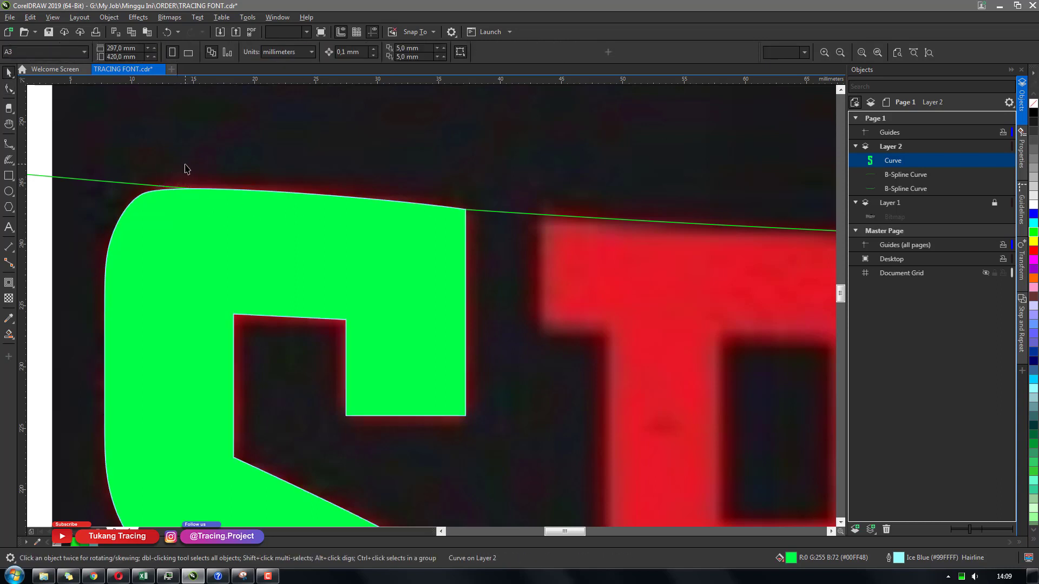
pyautogui.scroll(-5, 187, 169)
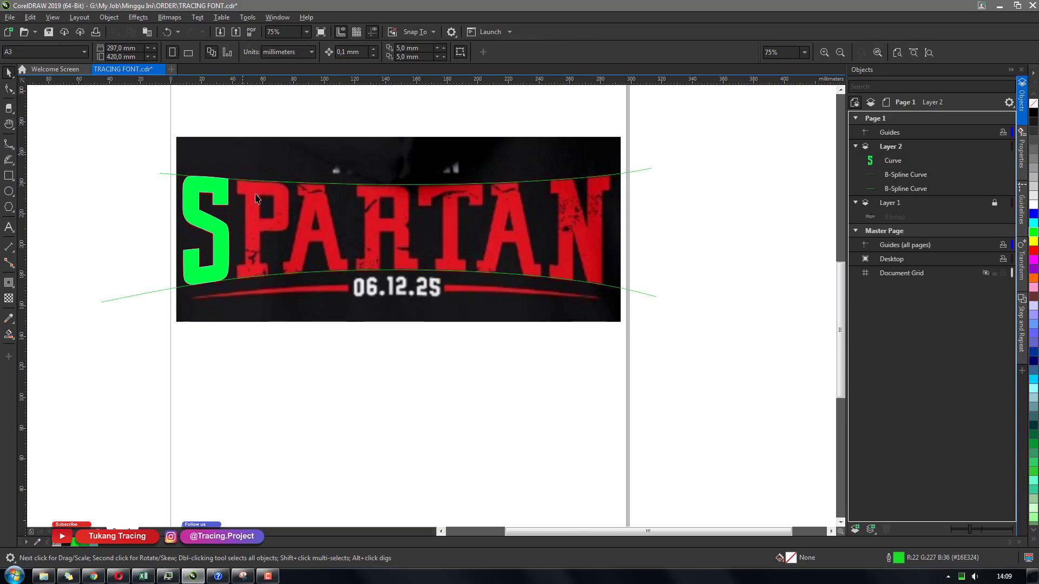
pyautogui.press('h')
pyautogui.moveTo(226, 223); pyautogui.dragTo(337, 246)
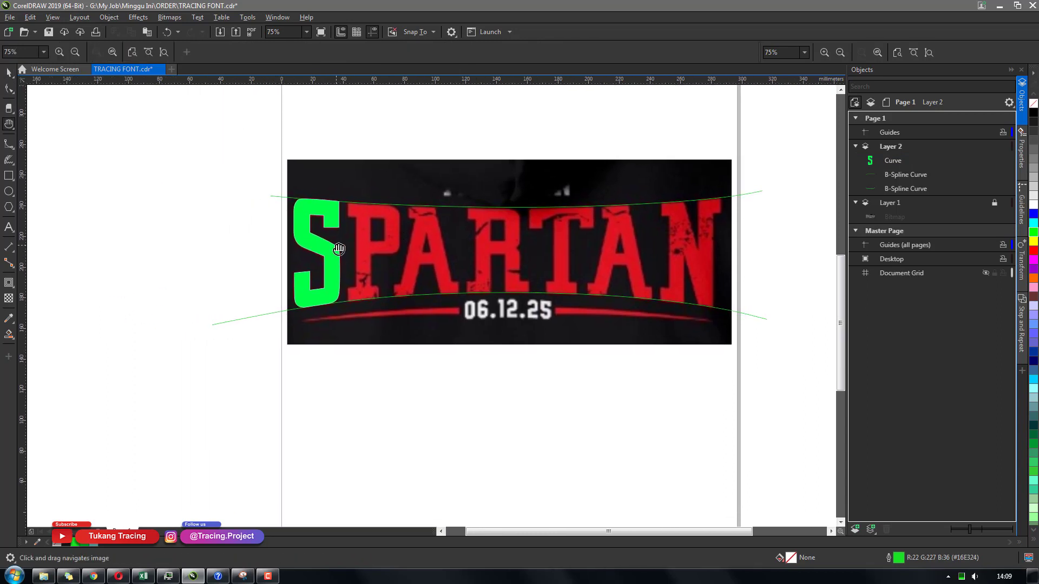
pyautogui.scroll(1, 336, 247)
pyautogui.scroll(1, 363, 230)
pyautogui.moveTo(490, 314); pyautogui.dragTo(382, 301)
pyautogui.scroll(-1, 384, 304)
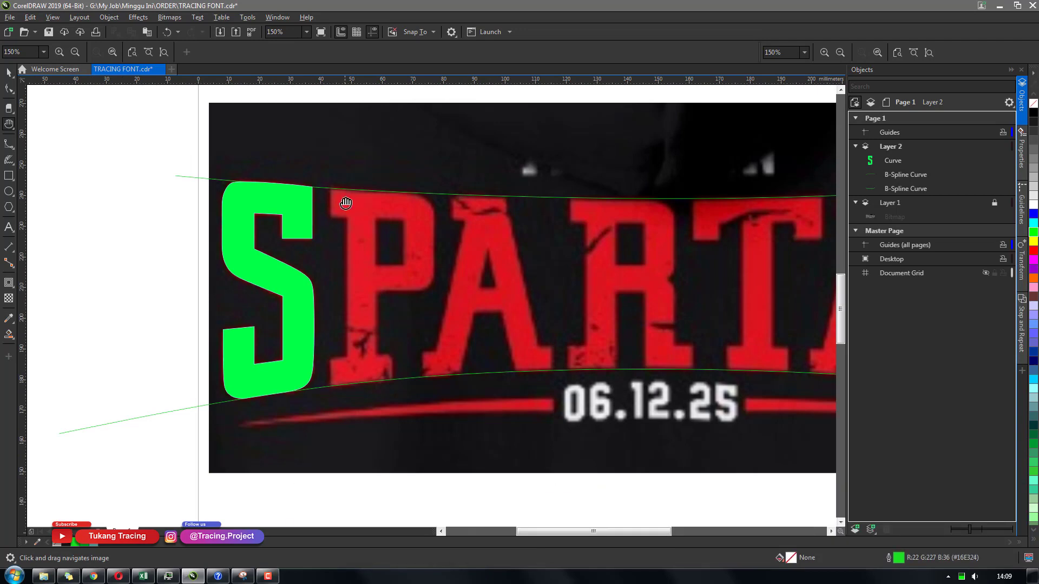
pyautogui.press('b')
pyautogui.click(330, 181)
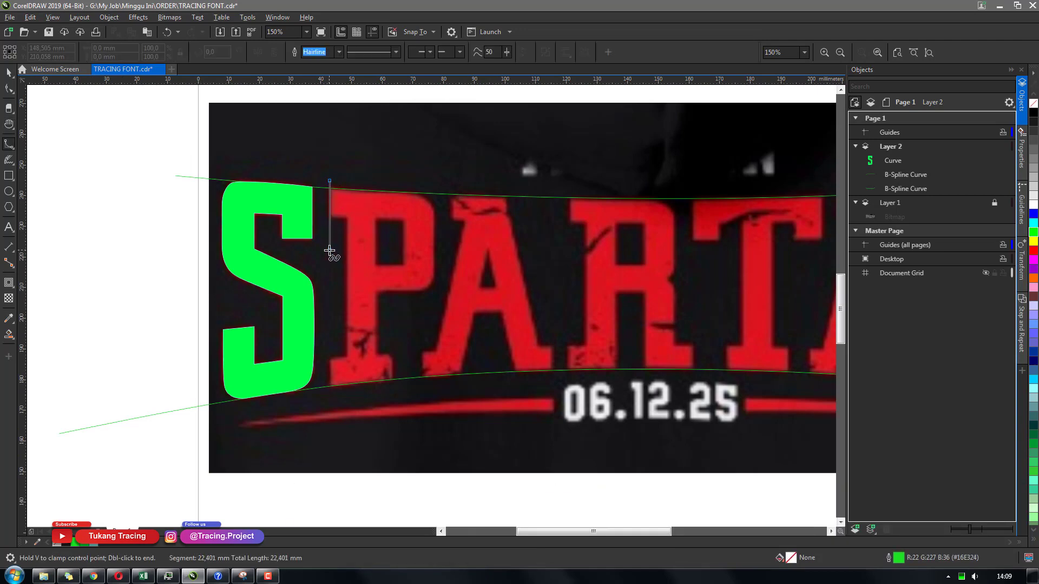
pyautogui.doubleClick(329, 266)
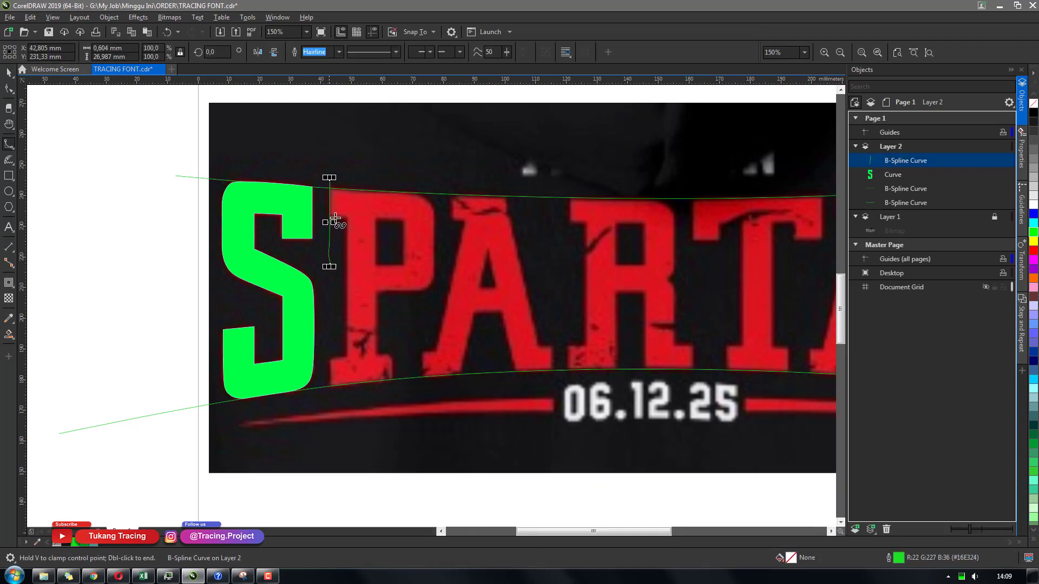
pyautogui.press('Delete')
# Draw a vertical B-spline guide line at the P's left edge and stretch it down to the lower guide curve
pyautogui.click(330, 168)
pyautogui.doubleClick(329, 256)
pyautogui.press('space')
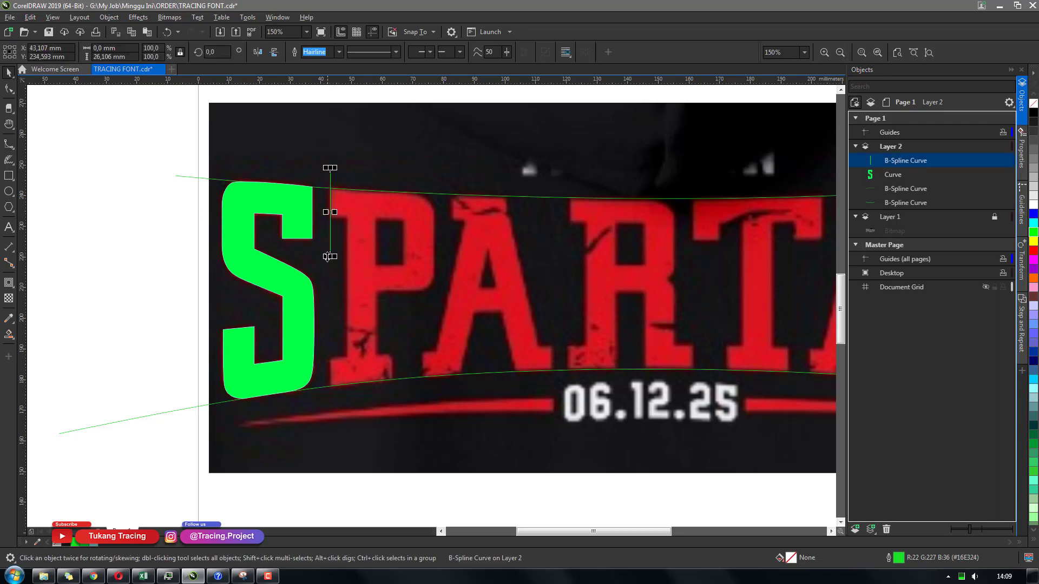
pyautogui.moveTo(330, 256); pyautogui.dragTo(330, 413)
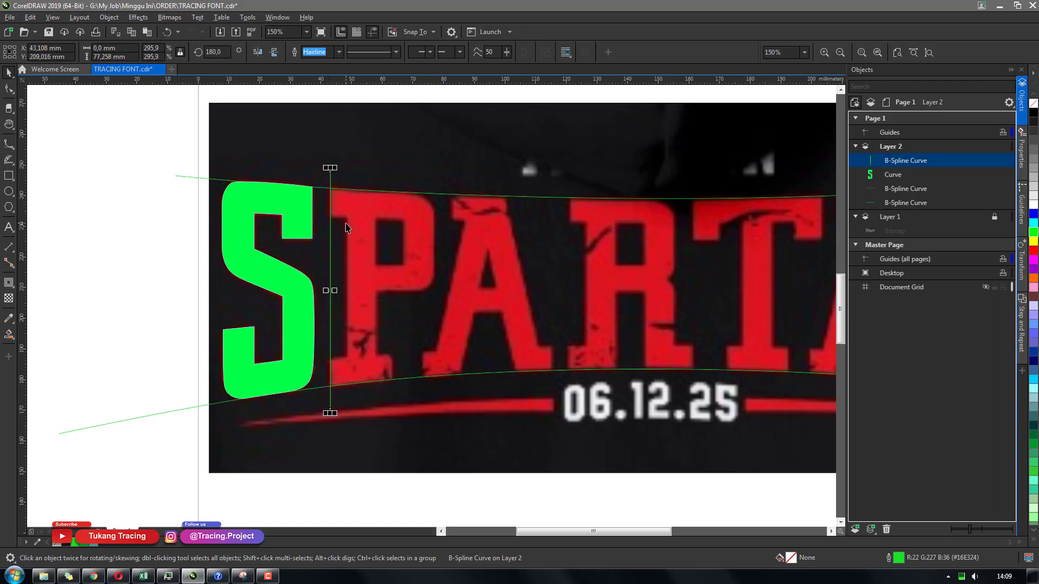
# Draw a vertical guide line along the P's stem and duplicate it to the stem's inner edge
pyautogui.scroll(1, 365, 269)
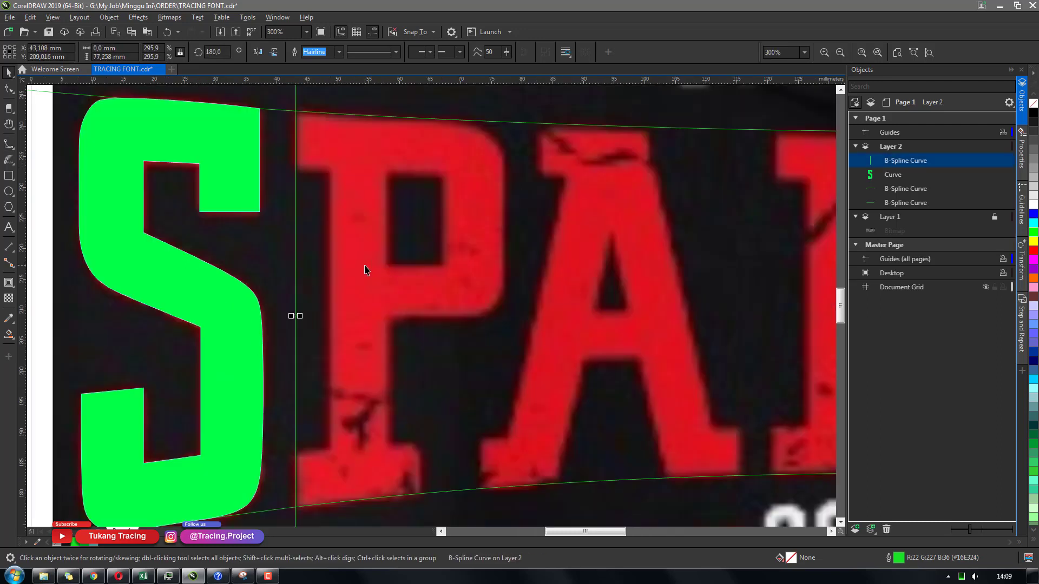
pyautogui.press('space')
pyautogui.click(328, 156)
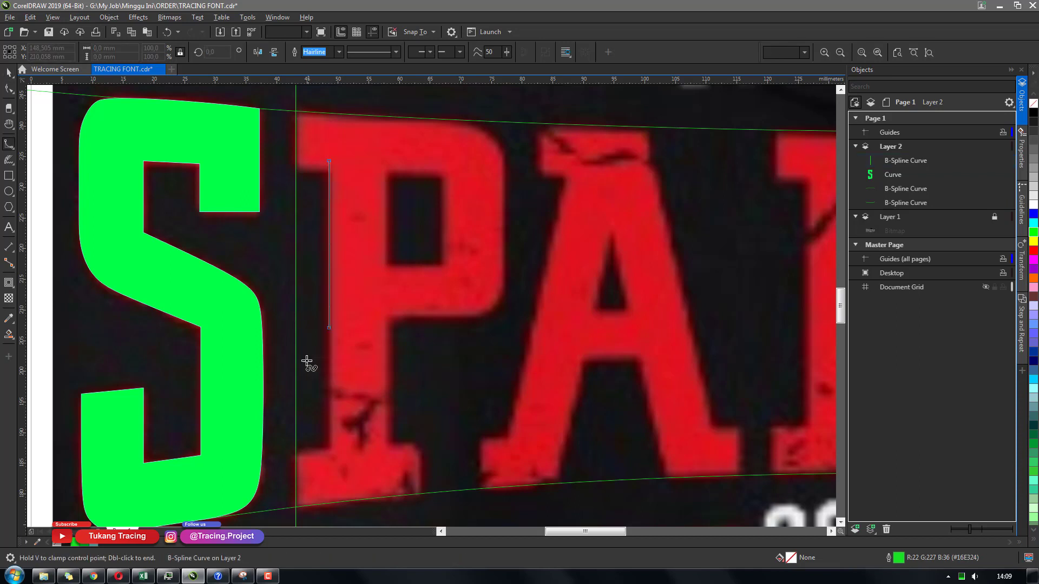
pyautogui.doubleClick(328, 479)
pyautogui.press('space')
pyautogui.moveTo(327, 286); pyautogui.dragTo(388, 284)
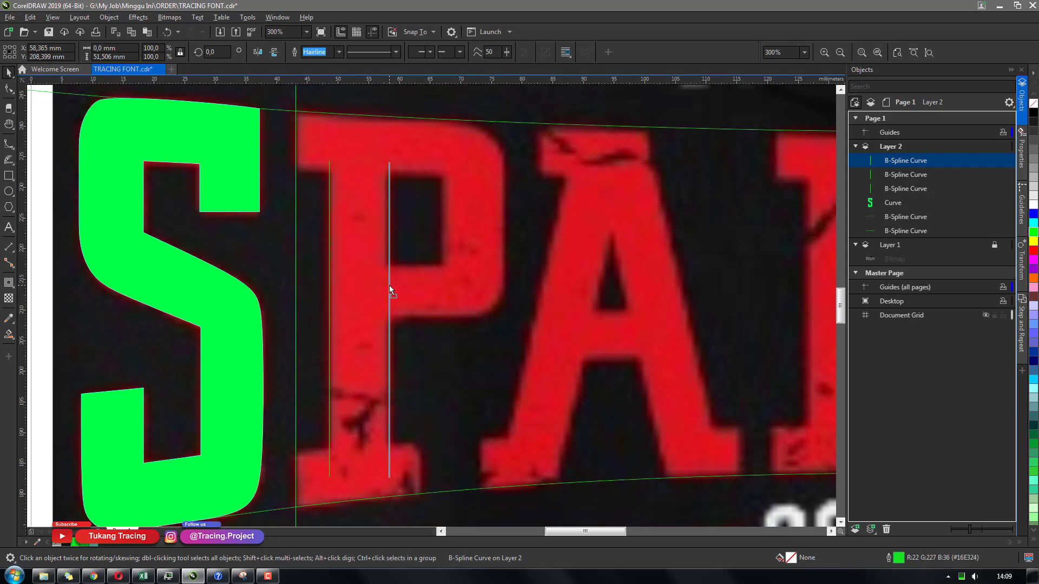
# Draw a horizontal B-spline guide line across the top of the P
pyautogui.doubleClick(389, 285)
pyautogui.click(287, 170)
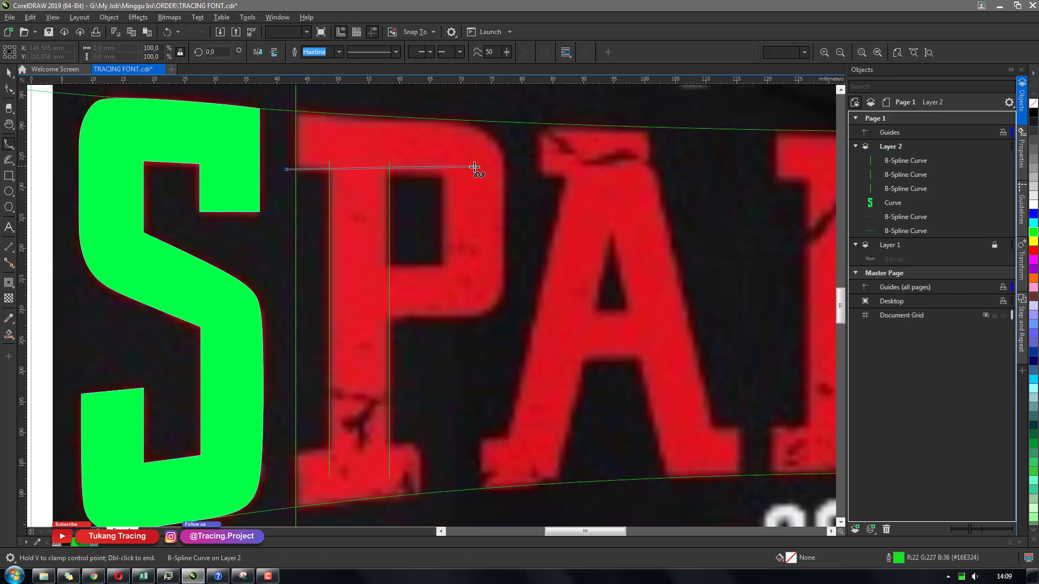
pyautogui.click(468, 175)
pyautogui.press('space')
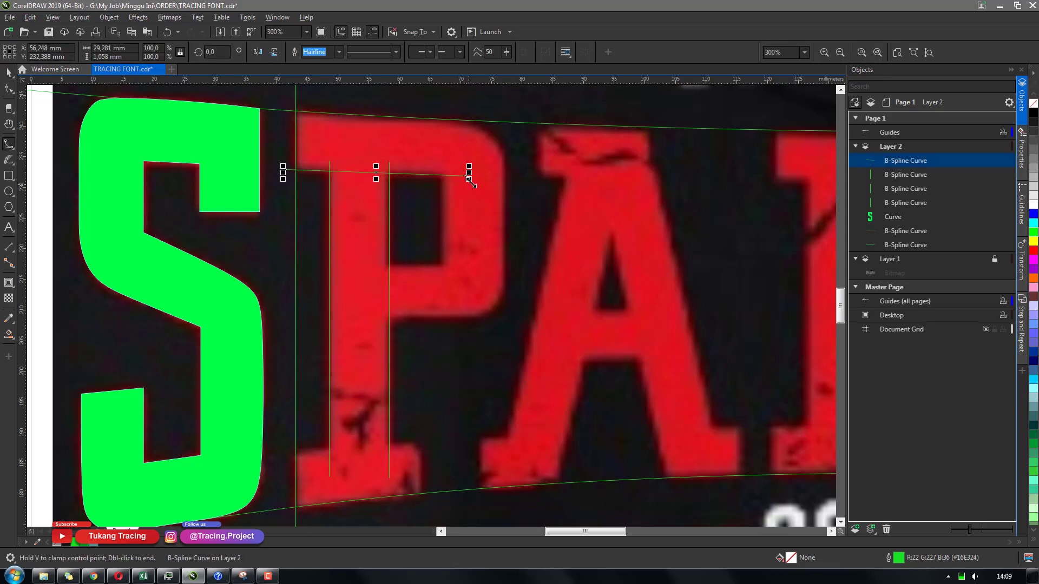
pyautogui.press('space')
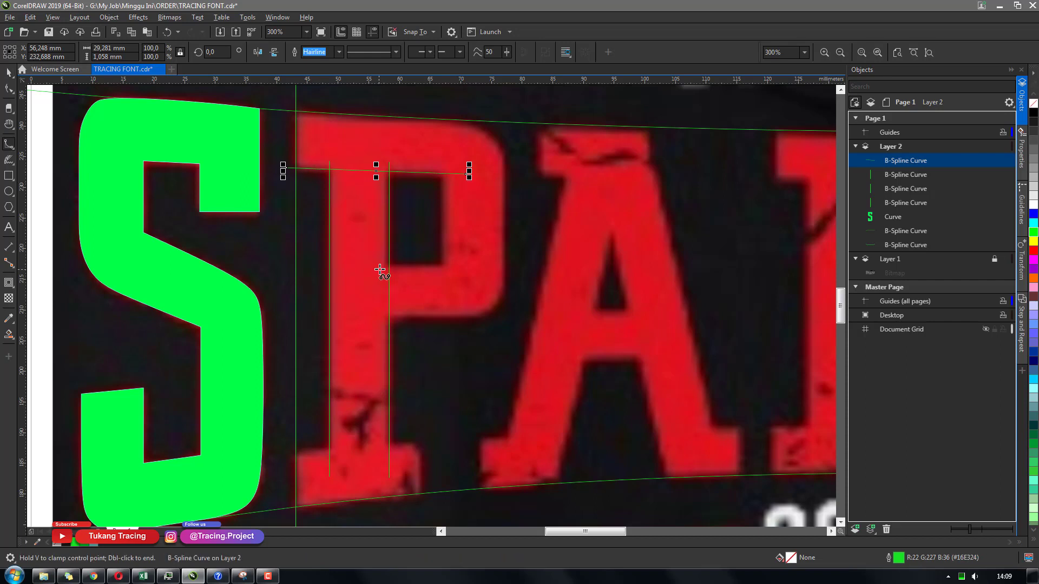
# Draw guide lines along the bottom edge and the right edge of the P's counter
pyautogui.click(375, 266)
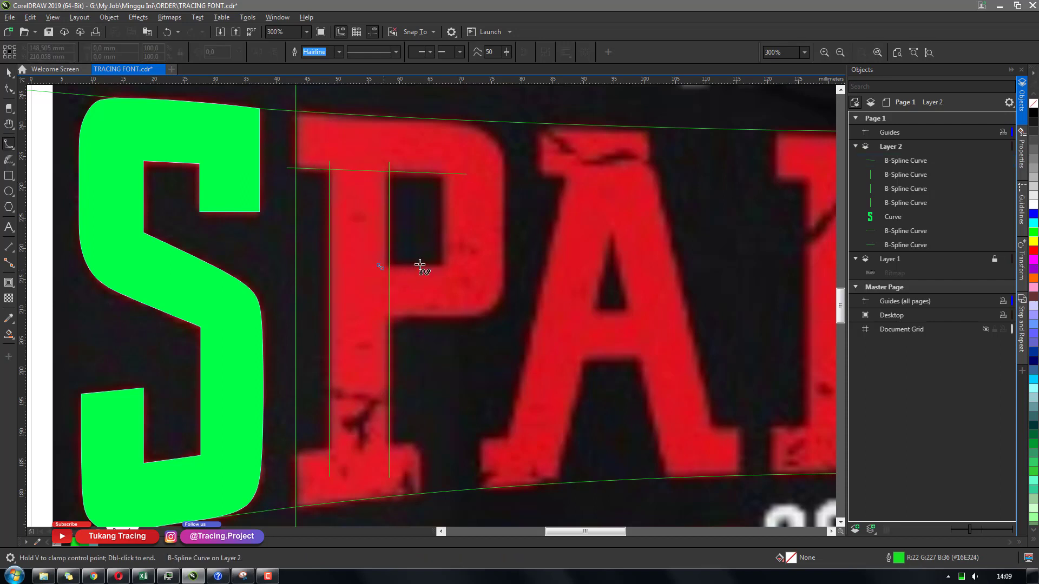
pyautogui.doubleClick(458, 265)
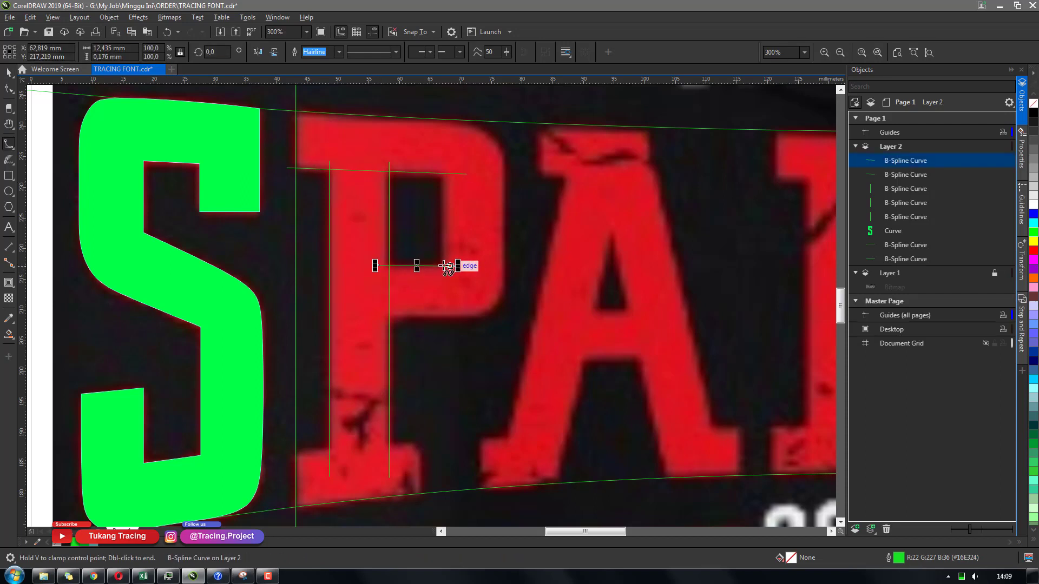
pyautogui.click(390, 192)
pyautogui.doubleClick(390, 323)
pyautogui.press('space')
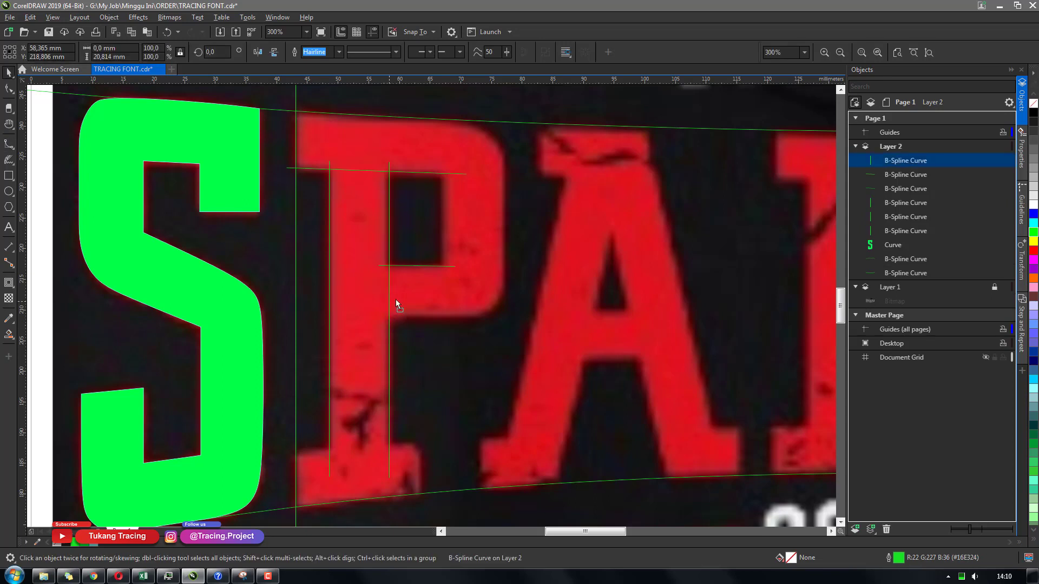
pyautogui.moveTo(391, 301); pyautogui.dragTo(444, 273)
pyautogui.press('space')
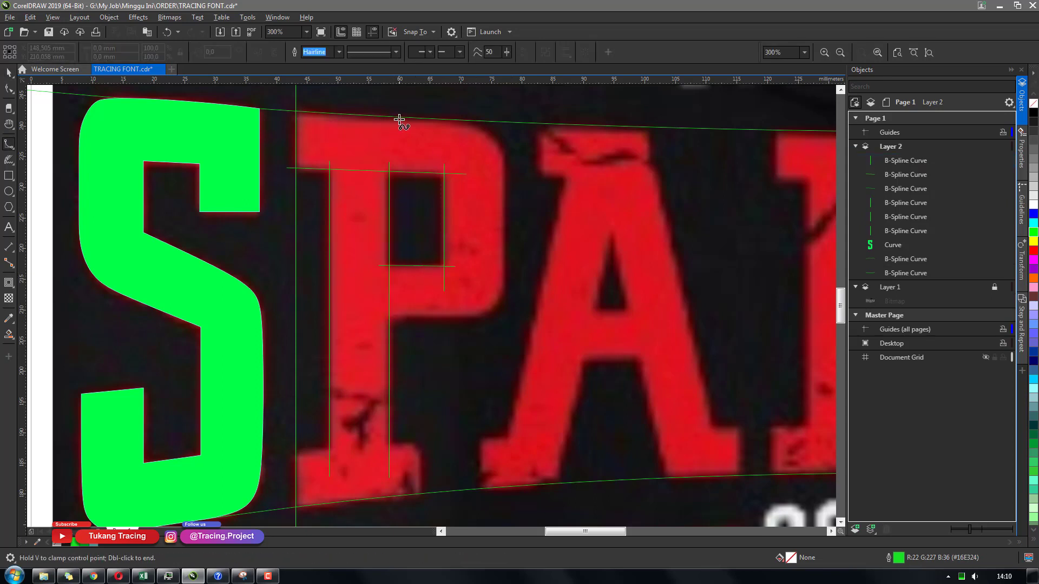
# Trace the P's top edge and rounded bowl outline with a B-spline curve ending at the stem
pyautogui.click(284, 111)
pyautogui.click(354, 114)
pyautogui.click(463, 119)
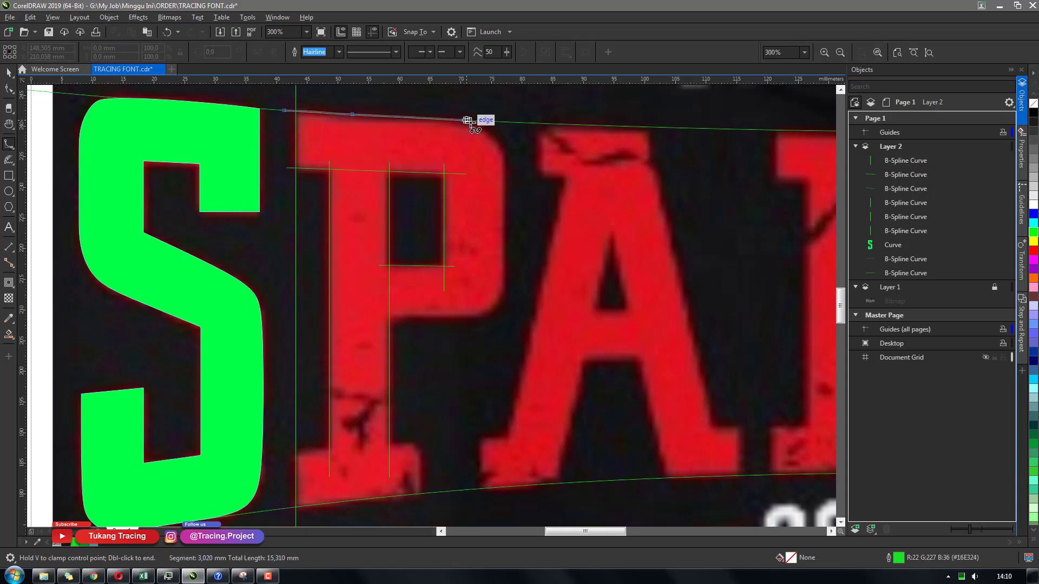
pyautogui.click(491, 121)
pyautogui.click(506, 153)
pyautogui.click(503, 268)
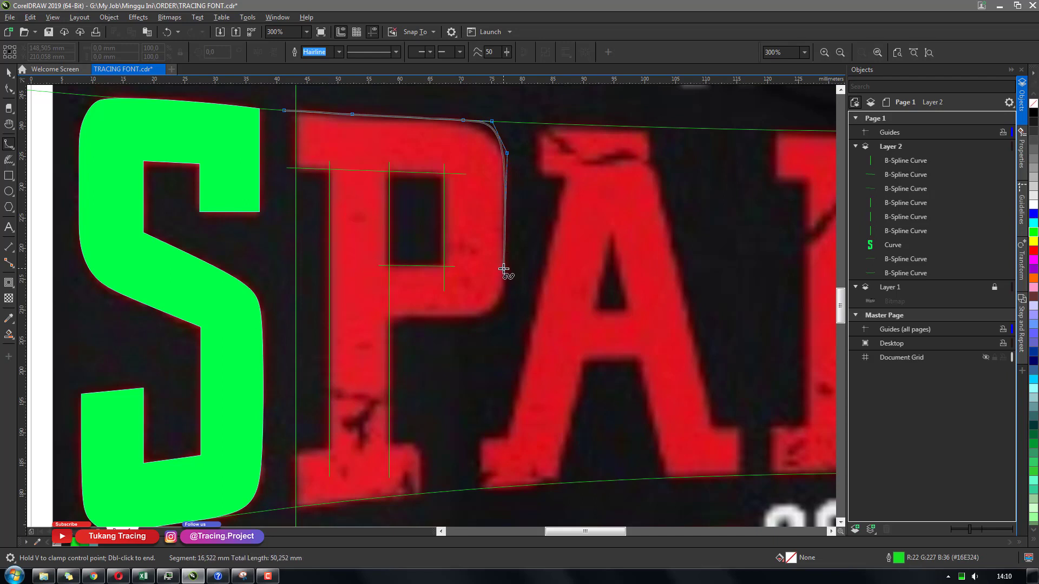
pyautogui.click(501, 313)
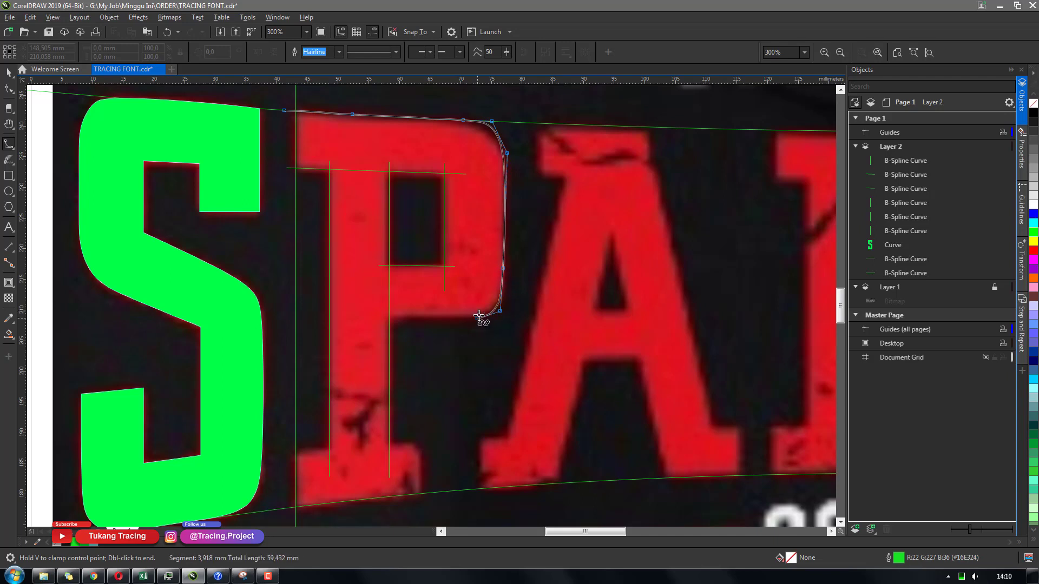
pyautogui.click(379, 316)
pyautogui.doubleClick(357, 317)
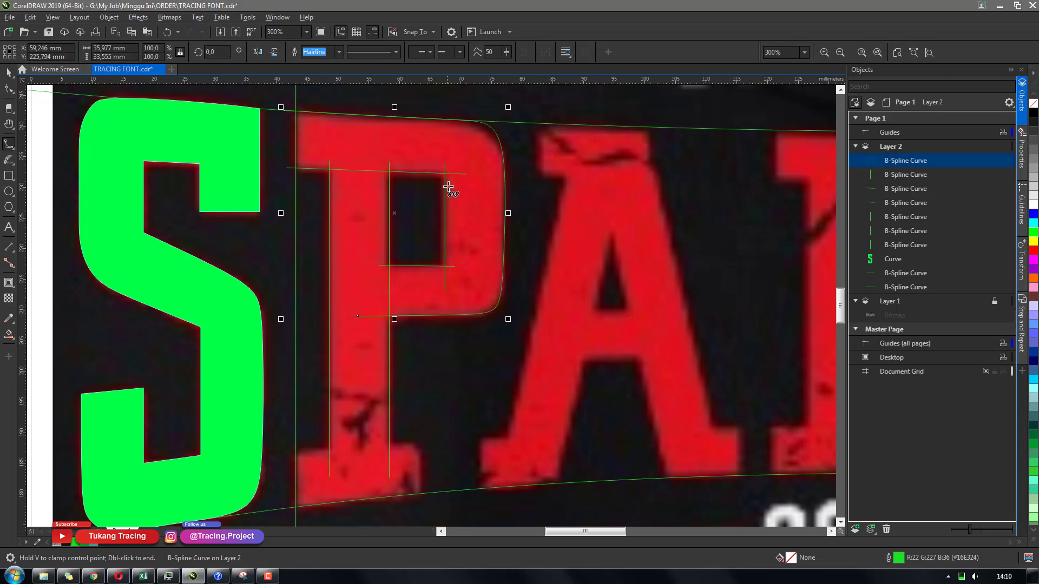
# Adjust the start node and upper corner control point of the P's bowl curve with the Shape tool
pyautogui.press('F10')
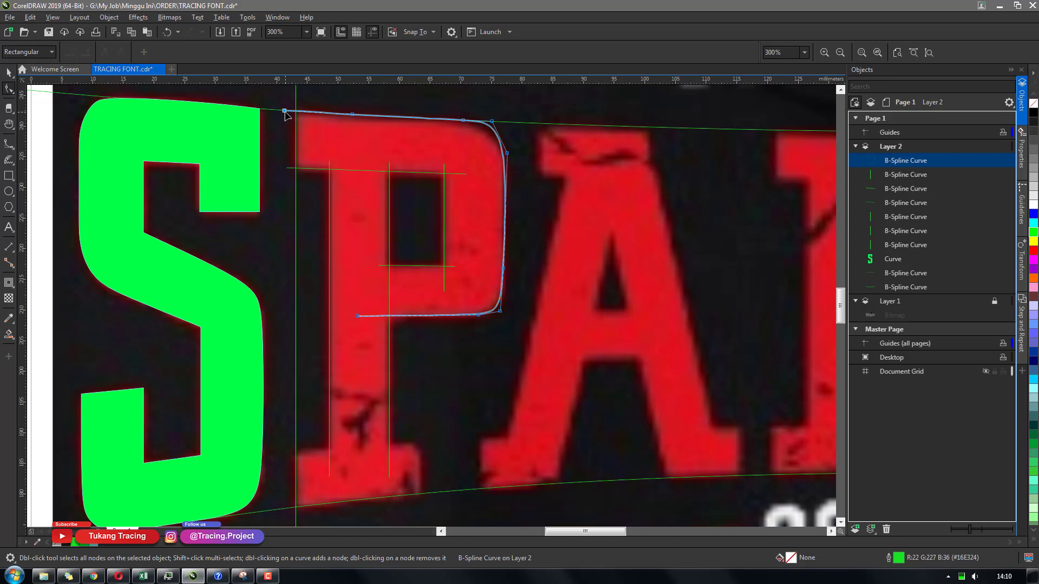
pyautogui.moveTo(286, 113)
pyautogui.mouseDown()
pyautogui.moveTo(317, 114)
pyautogui.moveTo(275, 110)
pyautogui.mouseUp()
pyautogui.moveTo(490, 124)
pyautogui.mouseDown()
pyautogui.moveTo(496, 130)
pyautogui.moveTo(475, 126)
pyautogui.moveTo(492, 128)
pyautogui.mouseUp()
pyautogui.press('space')
pyautogui.click(527, 186)
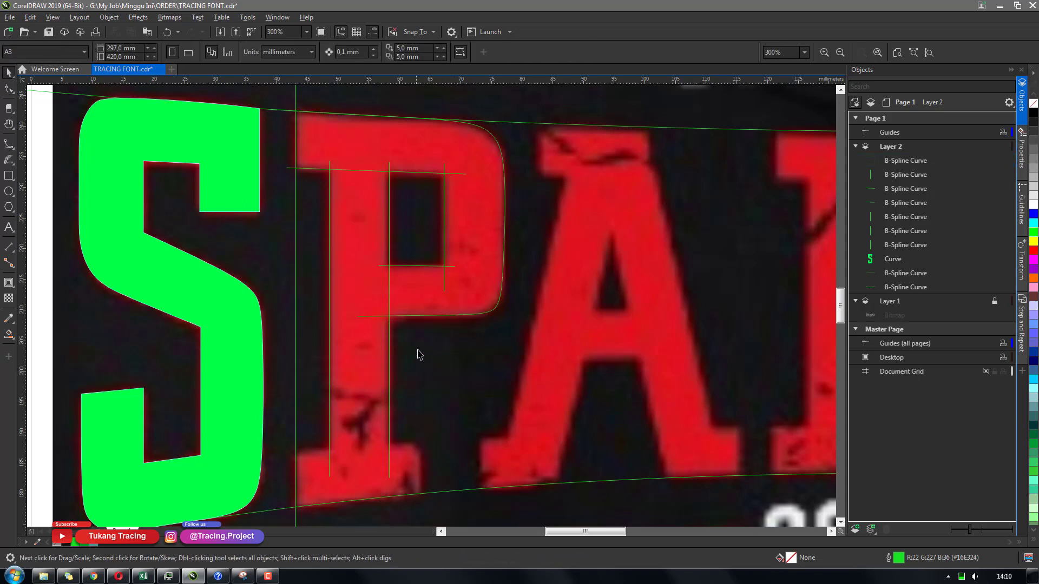
# Draw a horizontal guide line along the top of the P's bottom serif and extend its right end
pyautogui.moveTo(403, 362); pyautogui.dragTo(418, 309)
pyautogui.press('space')
pyautogui.click(300, 400)
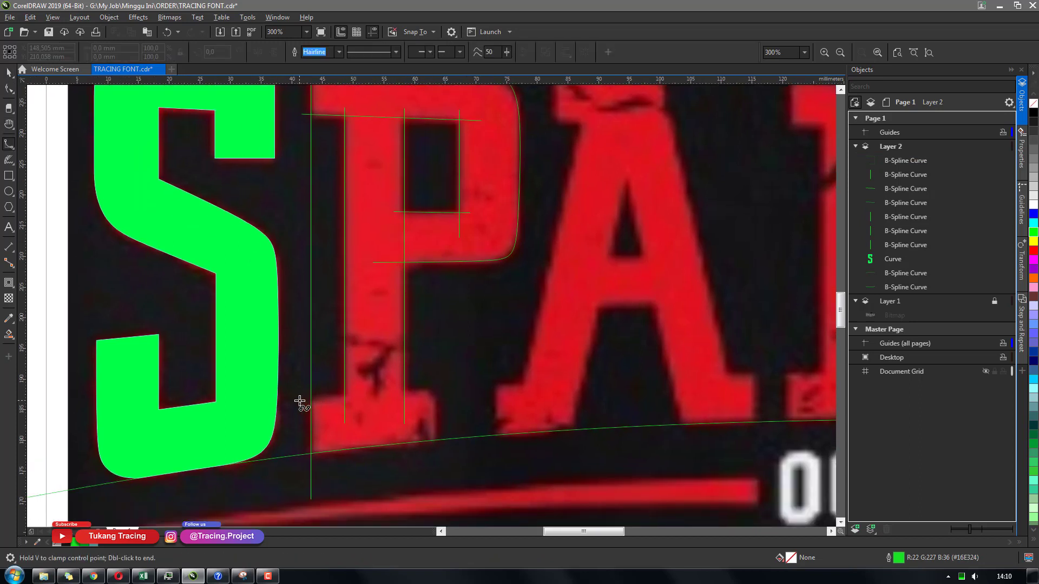
pyautogui.doubleClick(460, 389)
pyautogui.press('space')
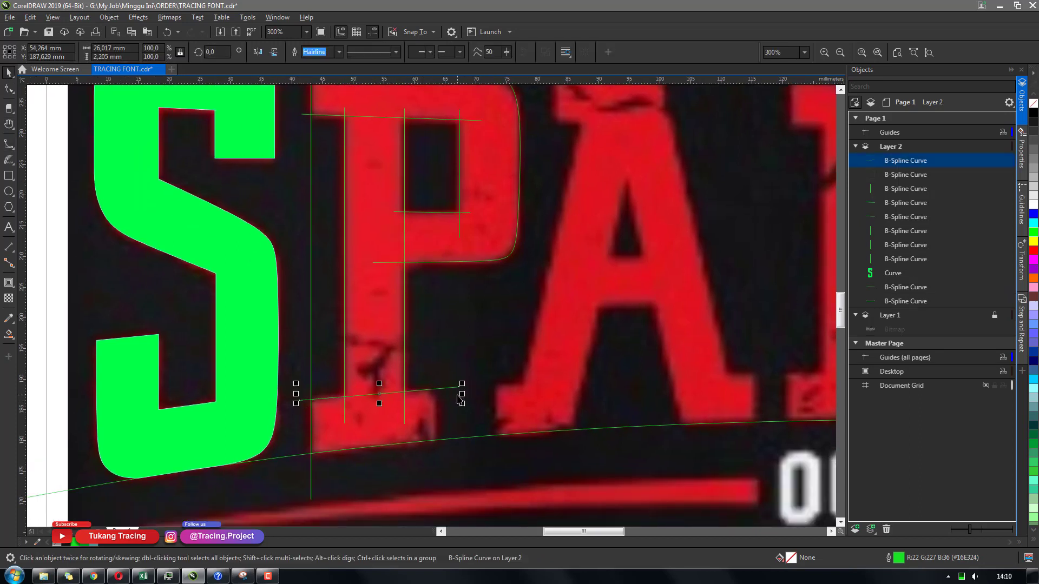
pyautogui.press('F10')
pyautogui.moveTo(460, 386); pyautogui.dragTo(469, 390)
pyautogui.press('space')
pyautogui.click(430, 361)
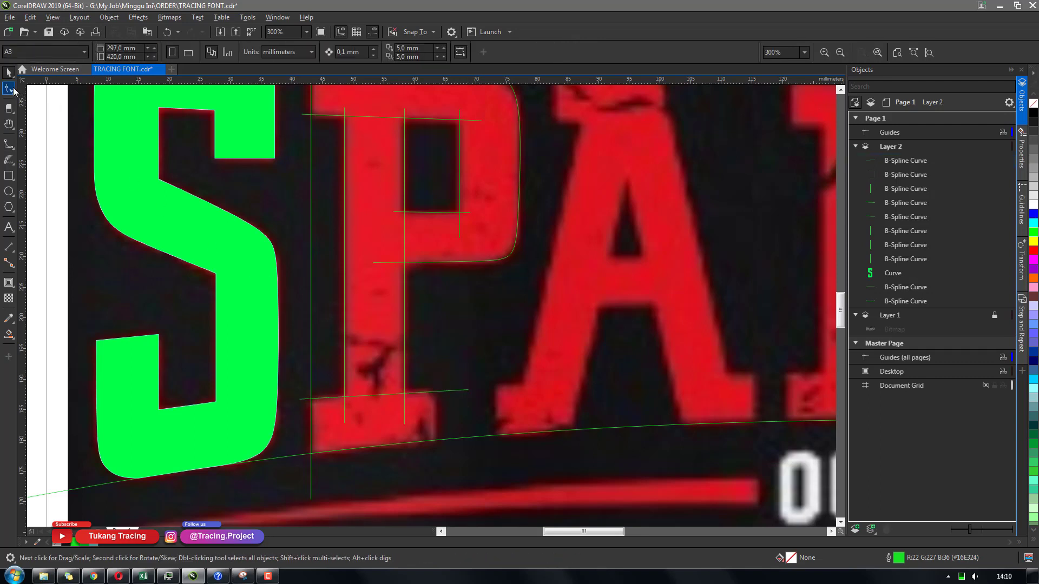
# Draw a vertical guide line at the right end of the P's bottom serif
pyautogui.click(11, 89)
pyautogui.press('space')
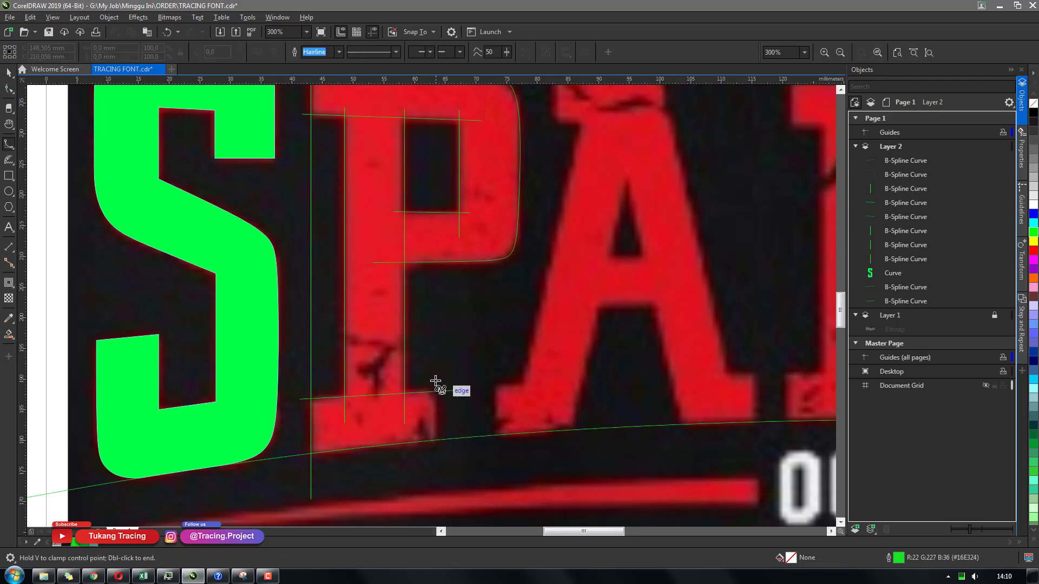
pyautogui.click(435, 381)
pyautogui.click(436, 464)
pyautogui.press('space')
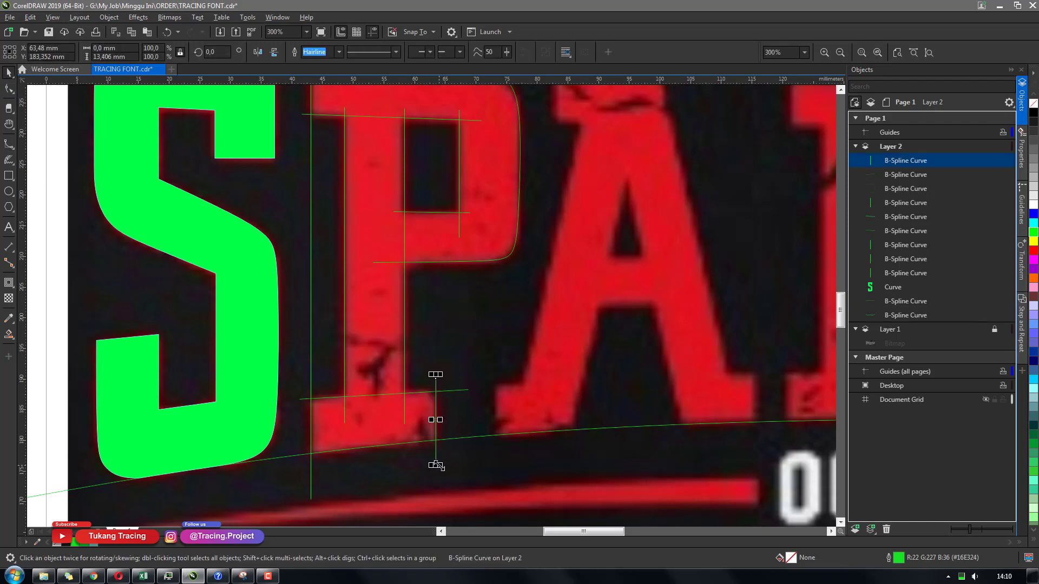
pyautogui.press('h')
pyautogui.moveTo(436, 343); pyautogui.dragTo(445, 364)
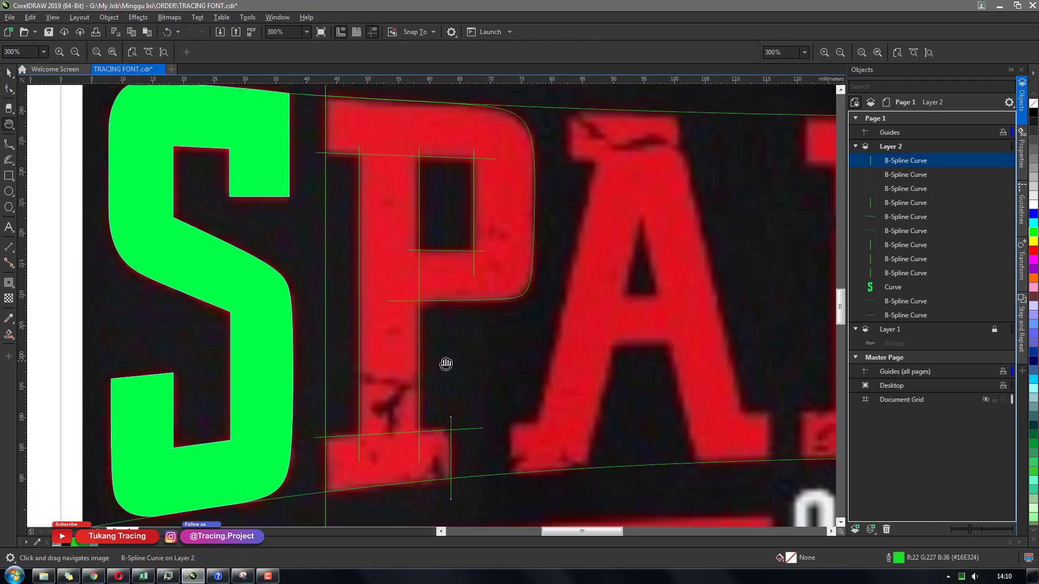
# Inspect the P's guide lines by selecting each one and panning around the letter
pyautogui.press('space')
pyautogui.click(362, 155)
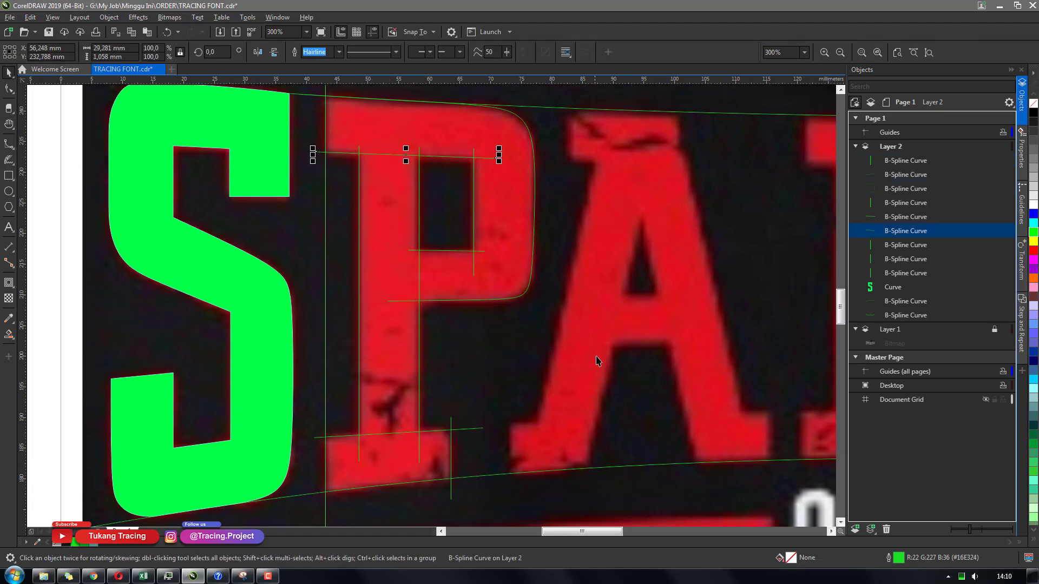
pyautogui.click(414, 400)
pyautogui.click(360, 308)
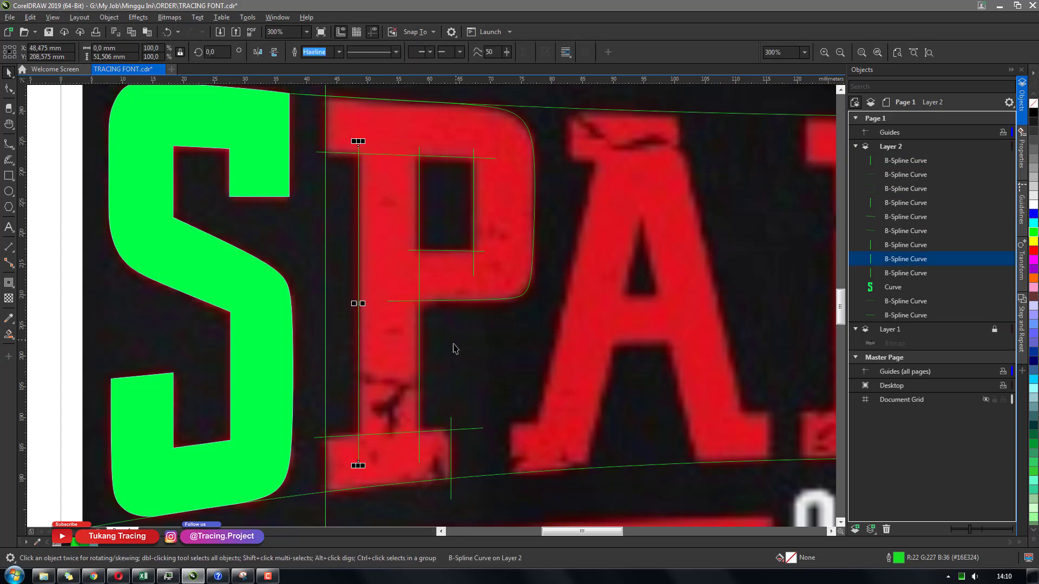
pyautogui.click(417, 347)
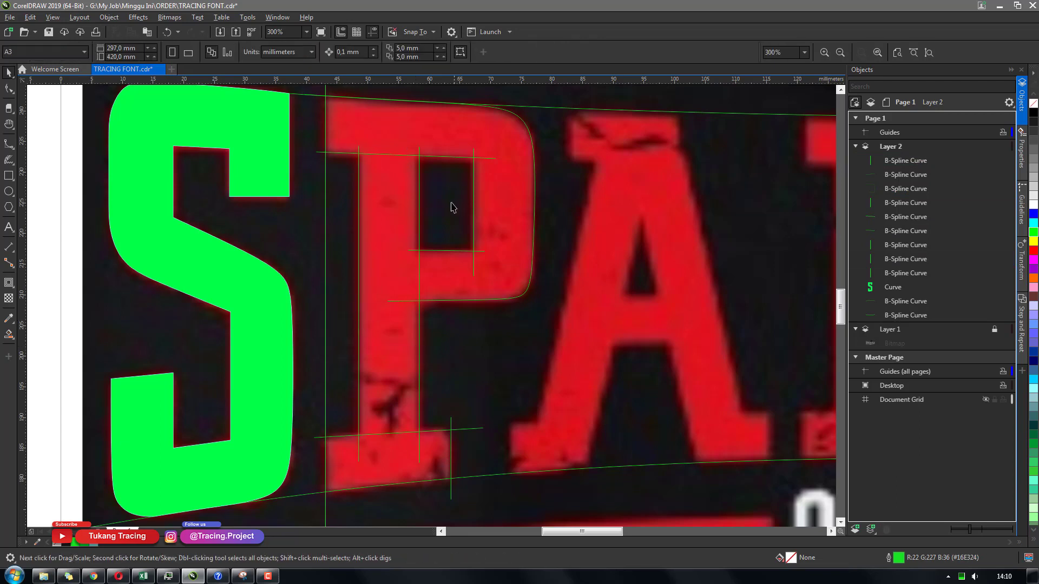
pyautogui.click(419, 217)
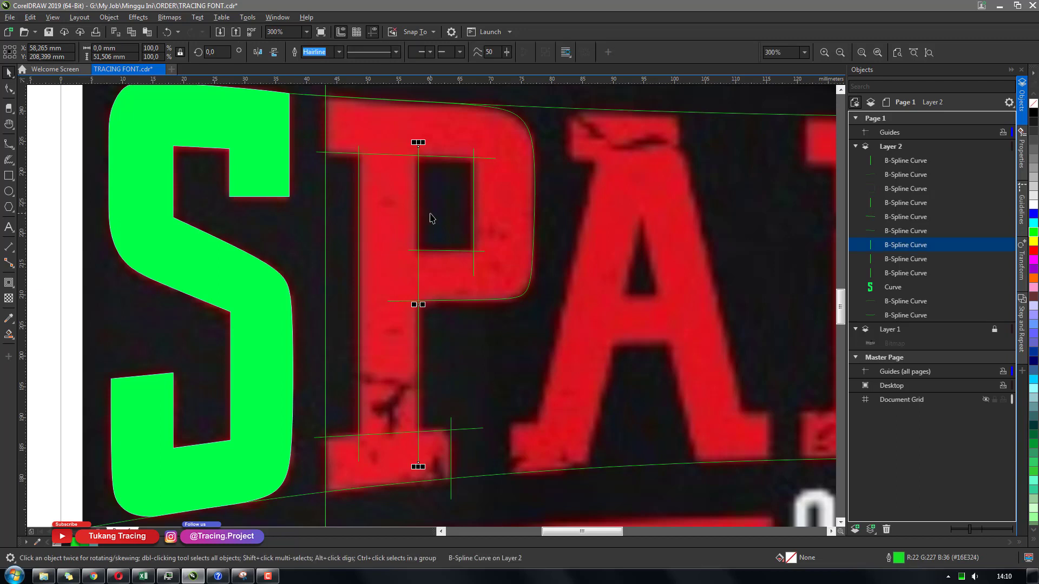
pyautogui.click(525, 351)
pyautogui.press('h')
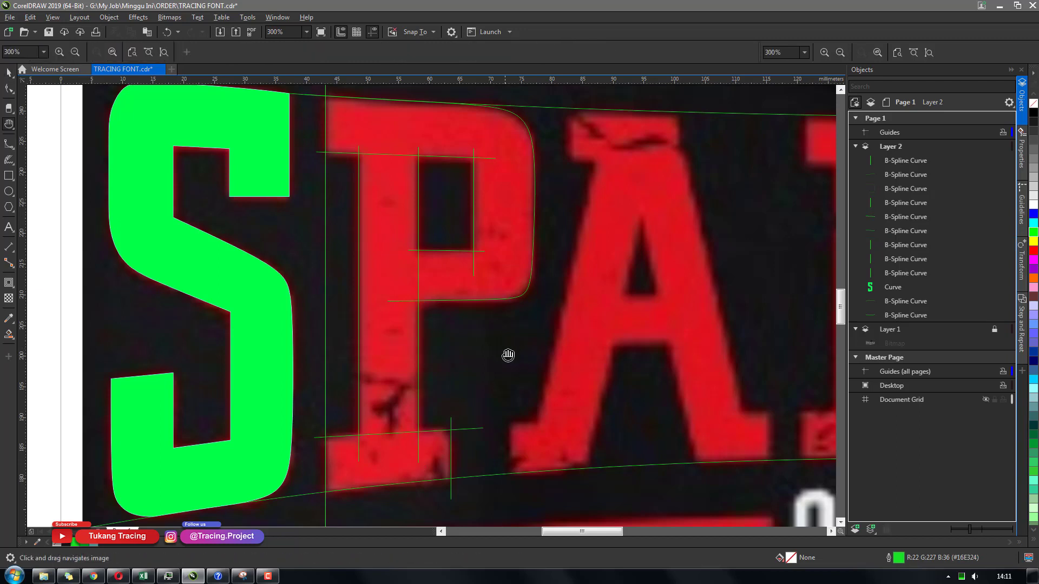
pyautogui.moveTo(514, 356); pyautogui.dragTo(512, 349)
pyautogui.scroll(1, 511, 345)
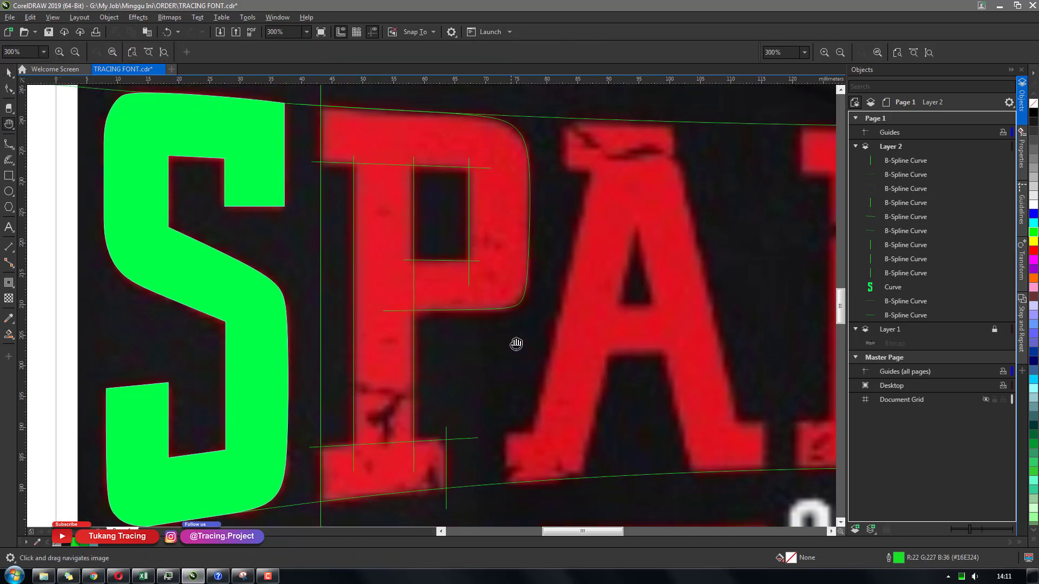
pyautogui.moveTo(352, 203); pyautogui.dragTo(351, 195)
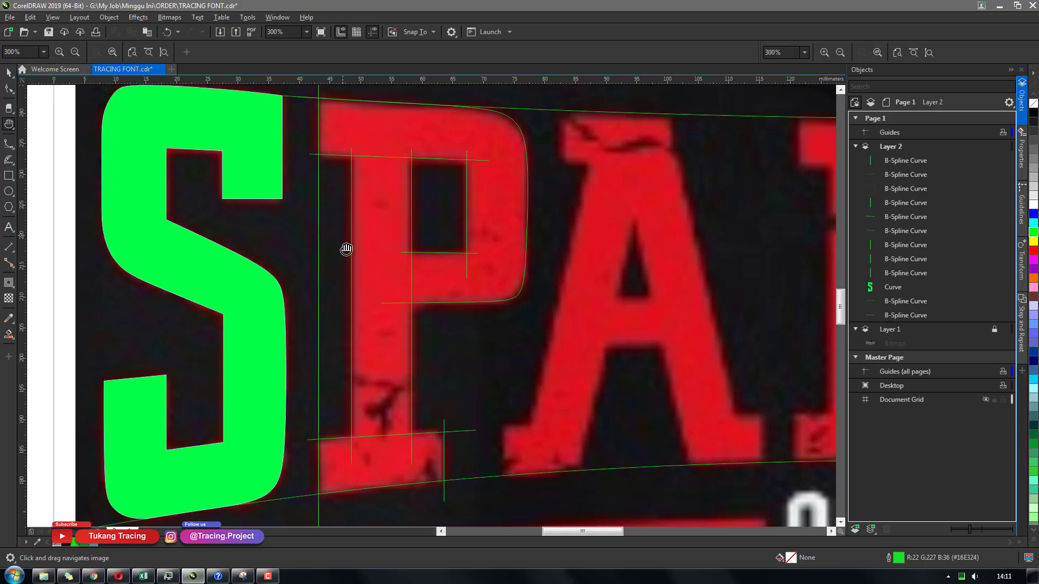
pyautogui.moveTo(377, 286); pyautogui.dragTo(377, 296)
pyautogui.press('space')
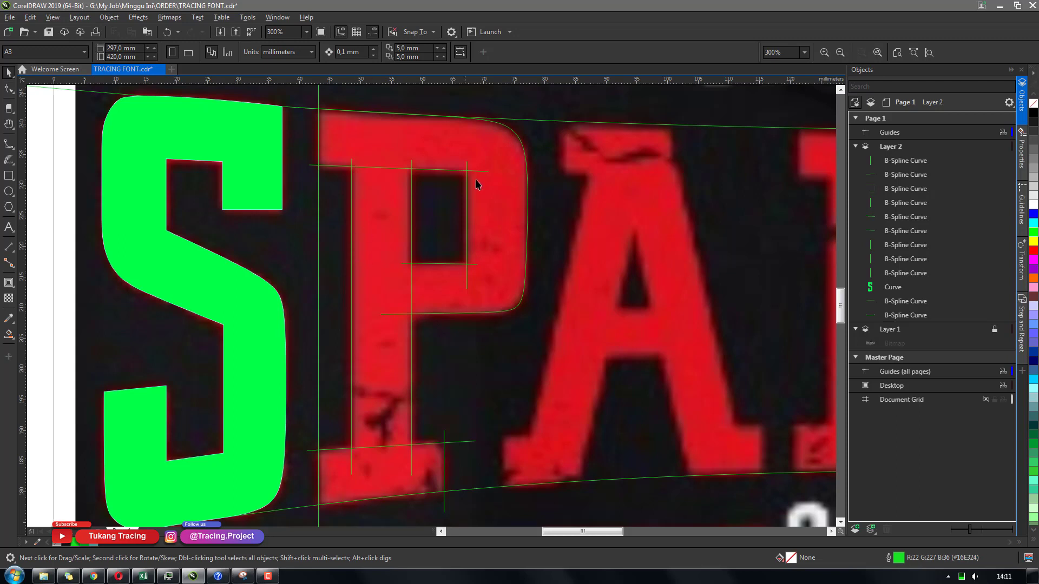
pyautogui.scroll(-2, 472, 307)
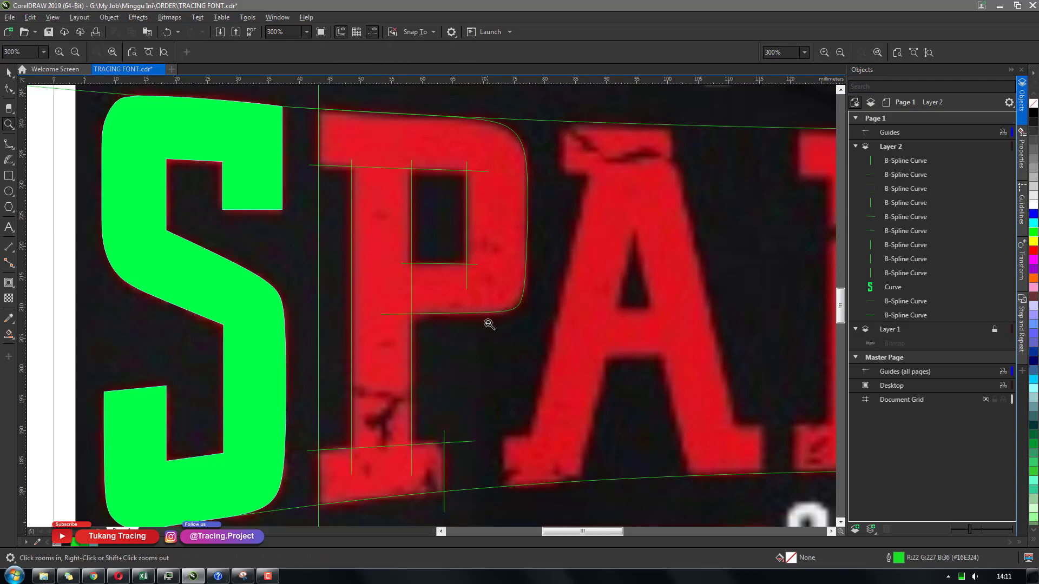
# Select the nine B-spline guide curves around the P and group them
pyautogui.moveTo(307, 162); pyautogui.dragTo(544, 483)
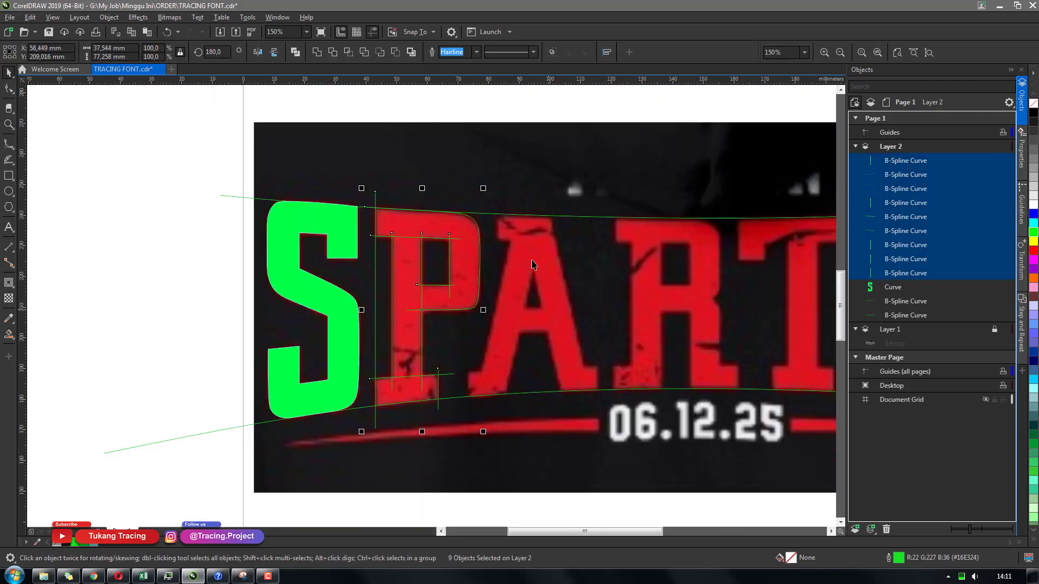
pyautogui.click(550, 54)
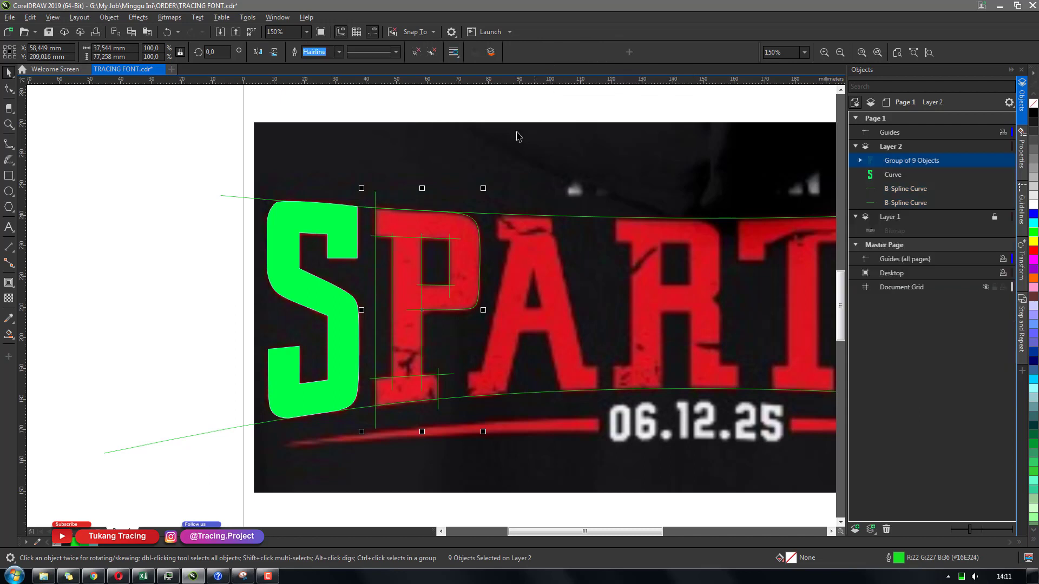
pyautogui.press('Escape')
# Fill the P's bowl, stem and bottom serif regions with Smart Fill
pyautogui.click(9, 334)
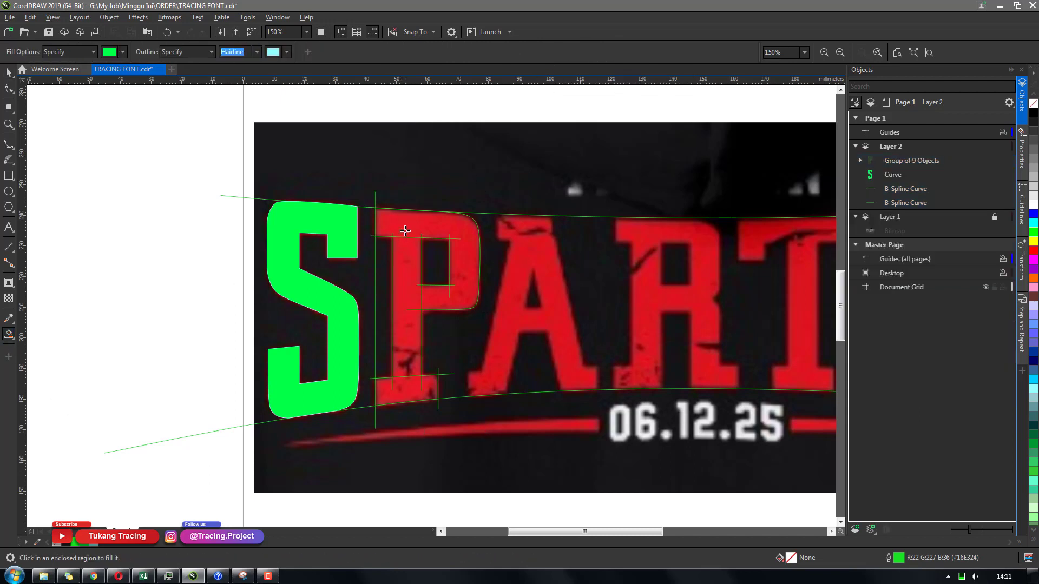
pyautogui.click(406, 231)
pyautogui.click(407, 270)
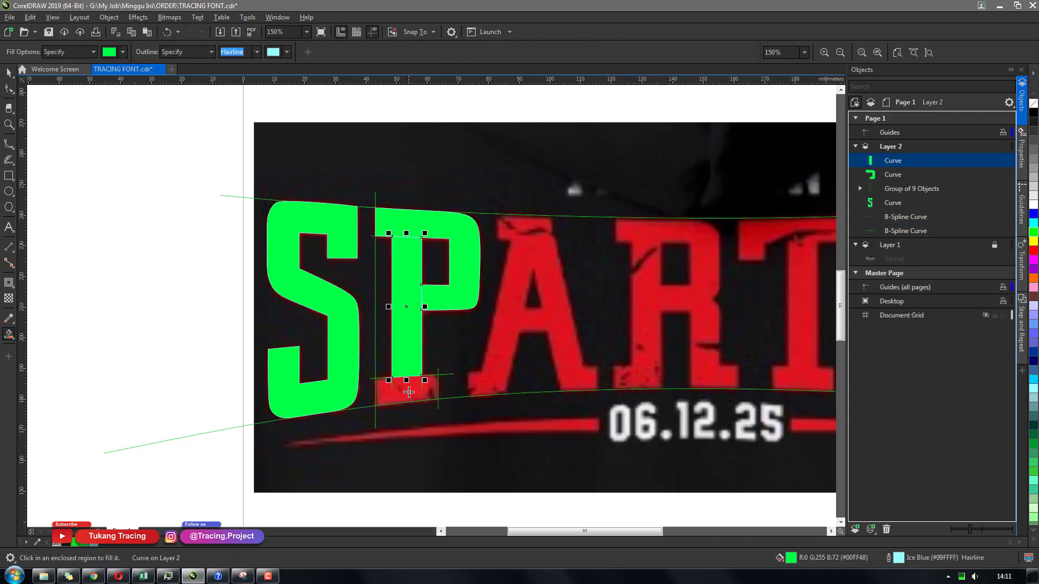
pyautogui.click(408, 392)
pyautogui.press('space')
pyautogui.click(429, 349)
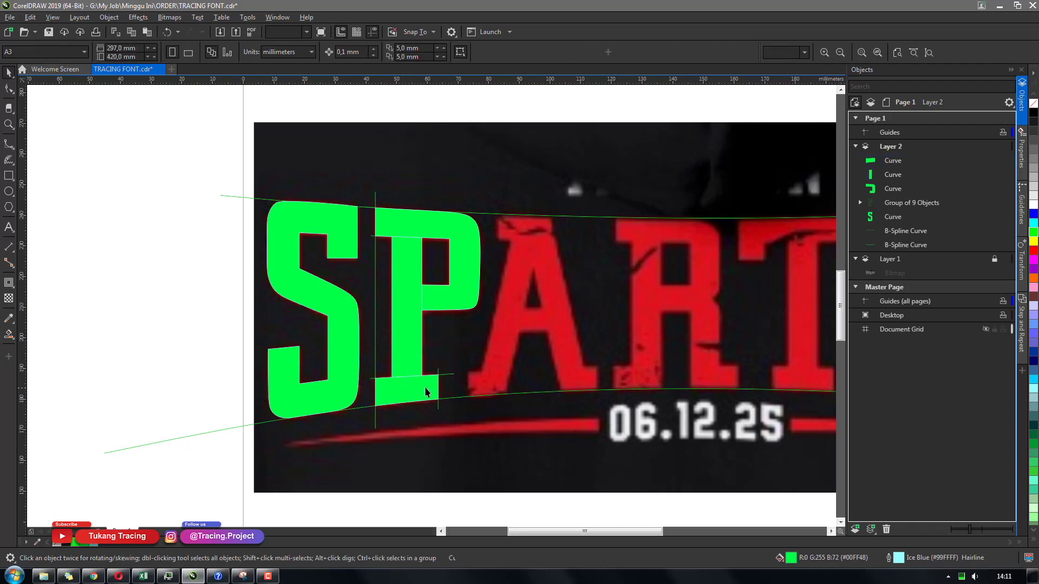
pyautogui.click(429, 390)
pyautogui.click(350, 368)
pyautogui.moveTo(351, 357); pyautogui.dragTo(230, 329)
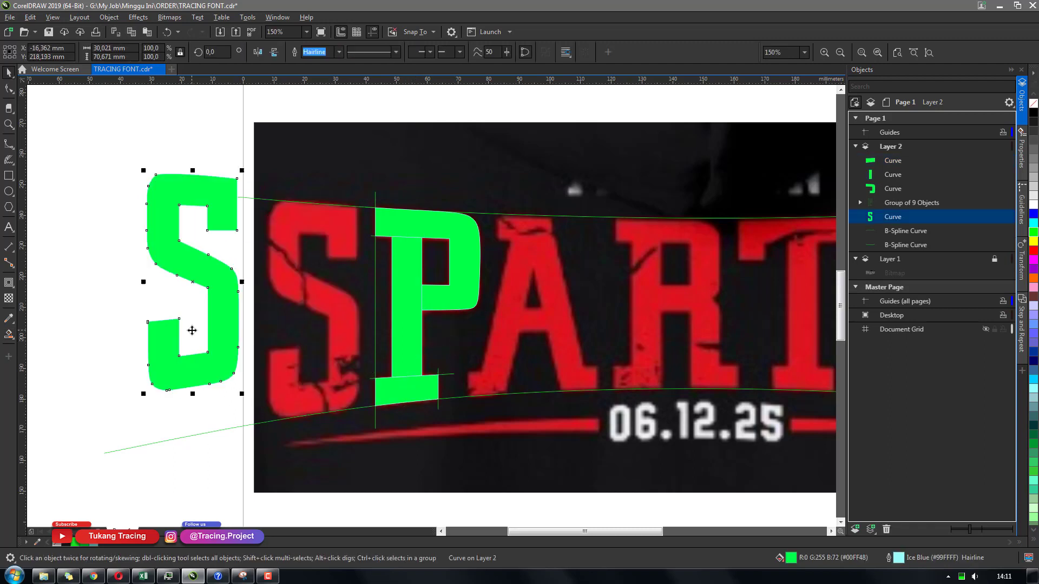
pyautogui.hotkey('ctrl', 'z')
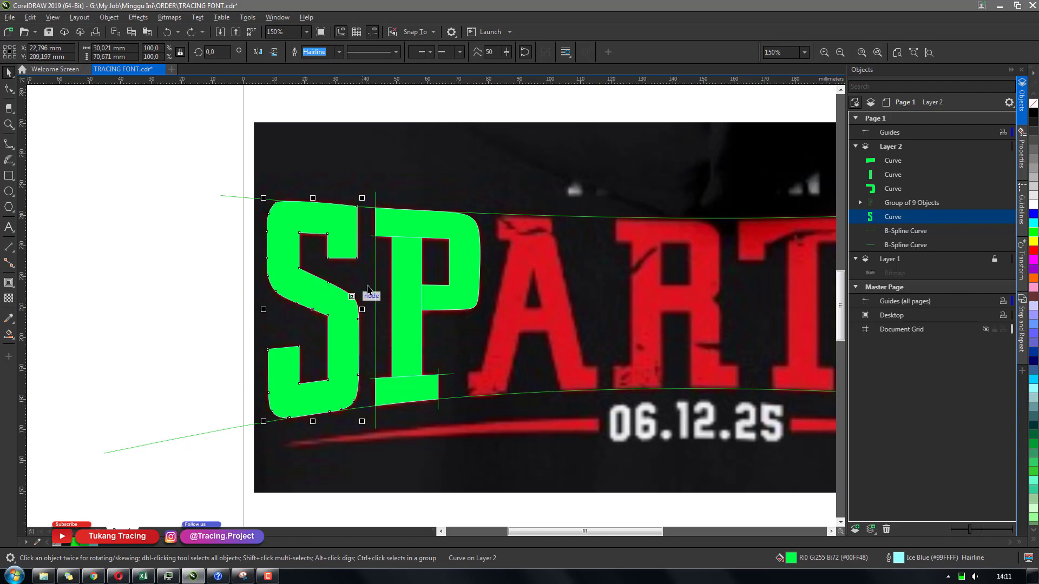
# Try welding the P's stem, bowl and serif fill pieces together, then undo the attempts
pyautogui.moveTo(416, 292); pyautogui.dragTo(380, 282)
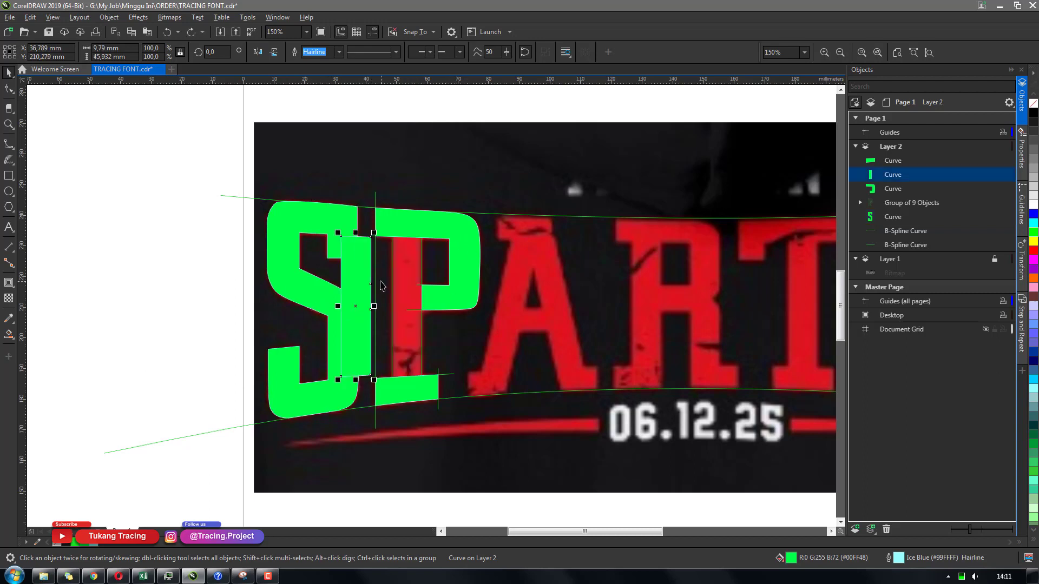
pyautogui.hotkey('ctrl', 'z')
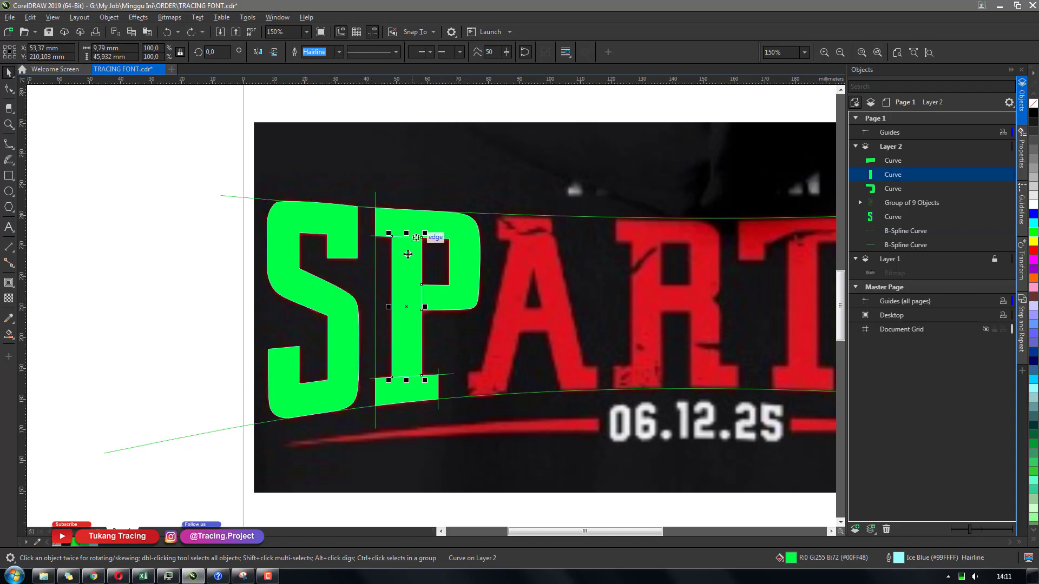
pyautogui.keyDown('shift'); pyautogui.click(427, 219); pyautogui.keyUp('shift')
pyautogui.click(317, 52)
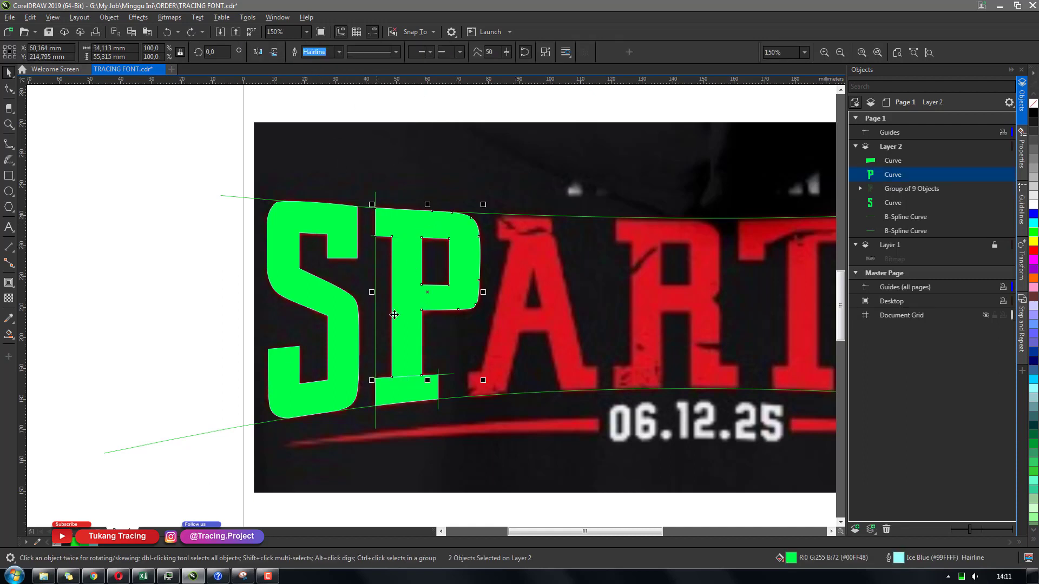
pyautogui.keyDown('shift'); pyautogui.click(413, 400); pyautogui.keyUp('shift')
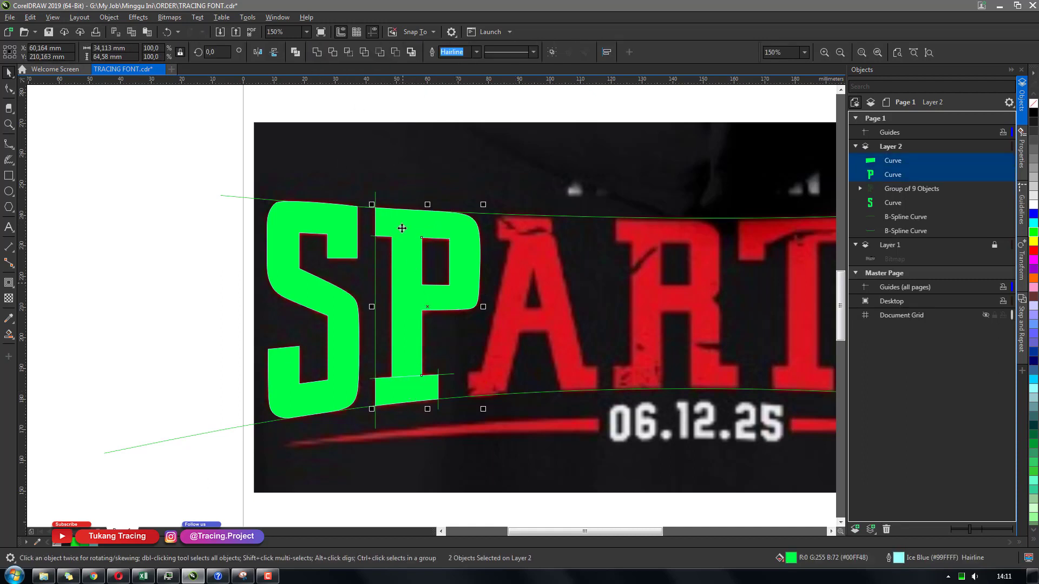
pyautogui.click(318, 52)
pyautogui.click(433, 354)
pyautogui.click(413, 354)
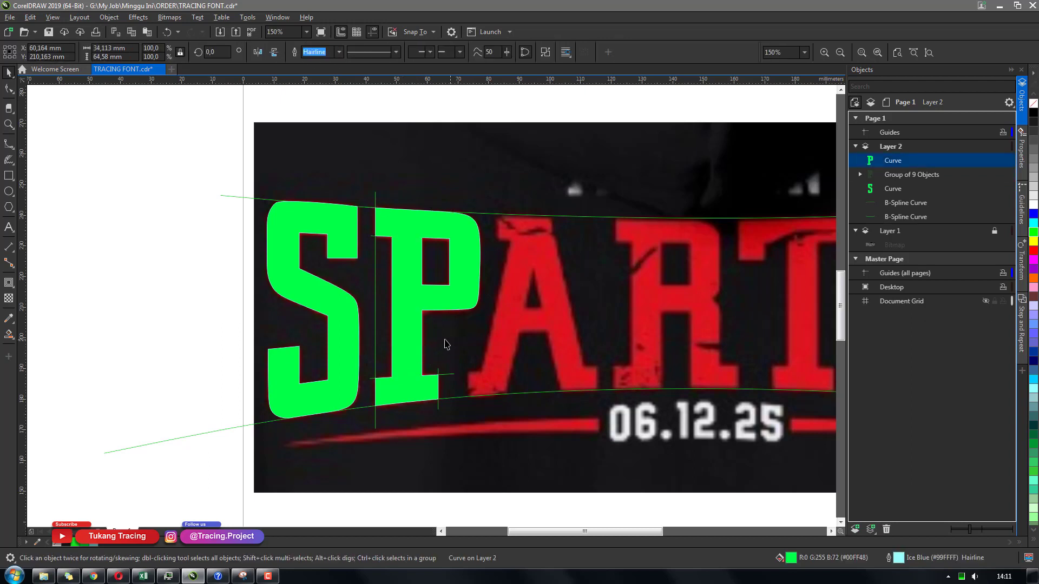
pyautogui.click(445, 342)
pyautogui.click(410, 344)
pyautogui.hotkey('ctrl', 'z')
pyautogui.hotkey('ctrl', 'z')
pyautogui.hotkey('ctrl', 'z')
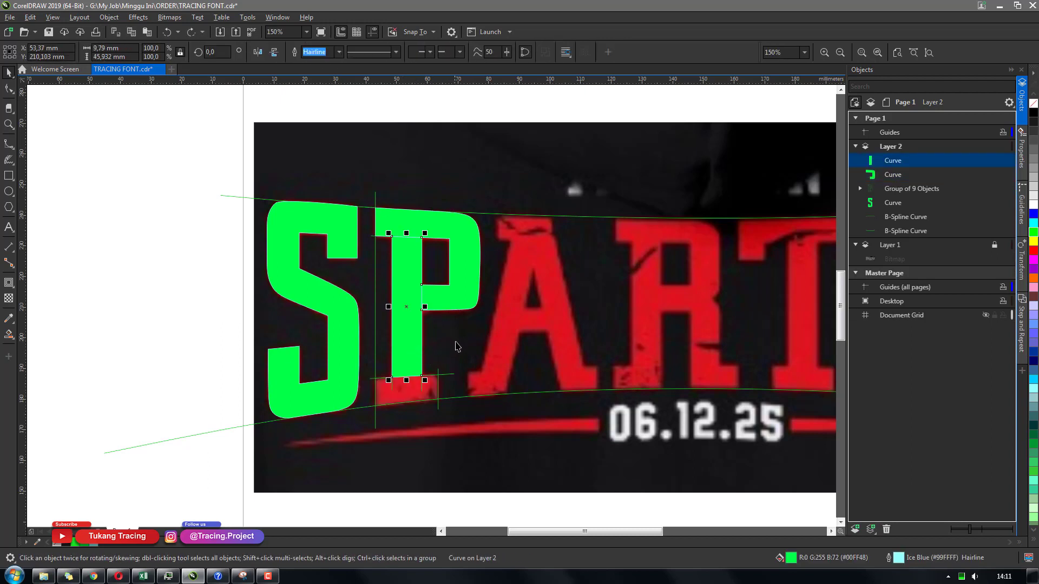
pyautogui.hotkey('ctrl', 'shift', 'z')
pyautogui.click(440, 338)
pyautogui.moveTo(405, 319); pyautogui.dragTo(353, 305)
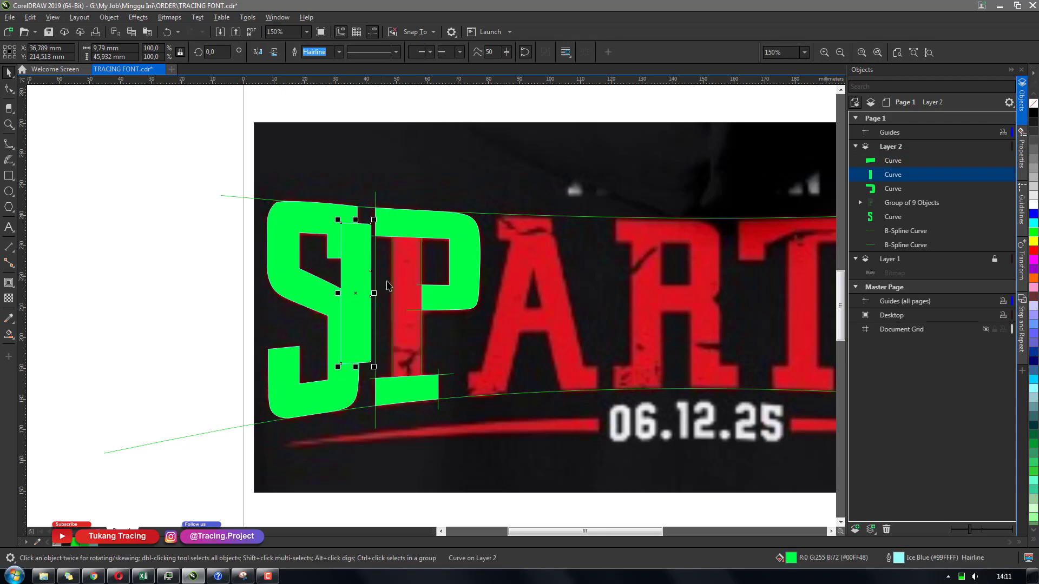
pyautogui.hotkey('ctrl', 'z')
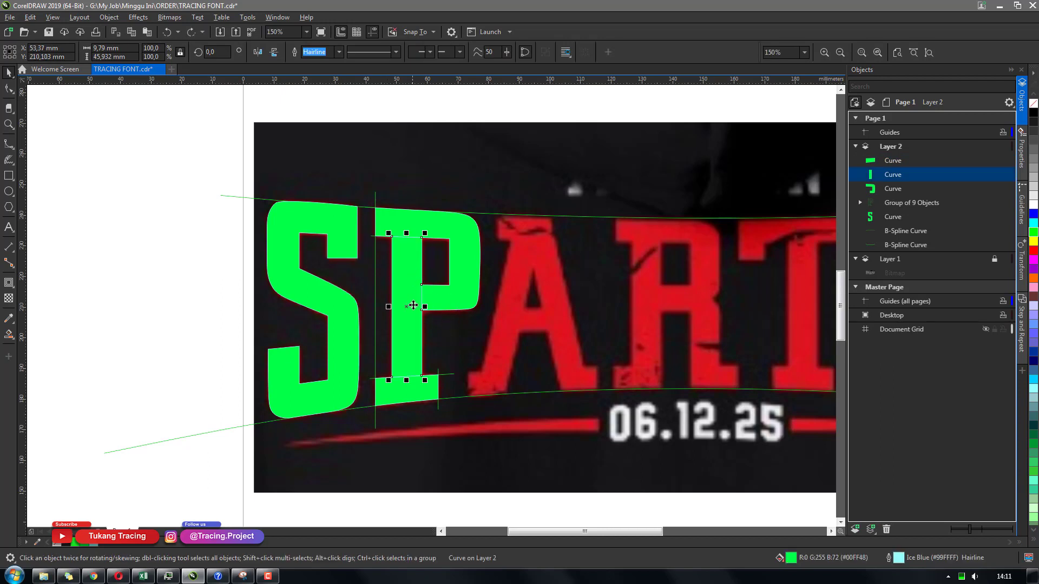
# Weld the P's stem, bowl and bottom serif pieces into a single shape
pyautogui.keyDown('shift'); pyautogui.click(425, 218); pyautogui.keyUp('shift')
pyautogui.hotkey('ctrl', 'l')
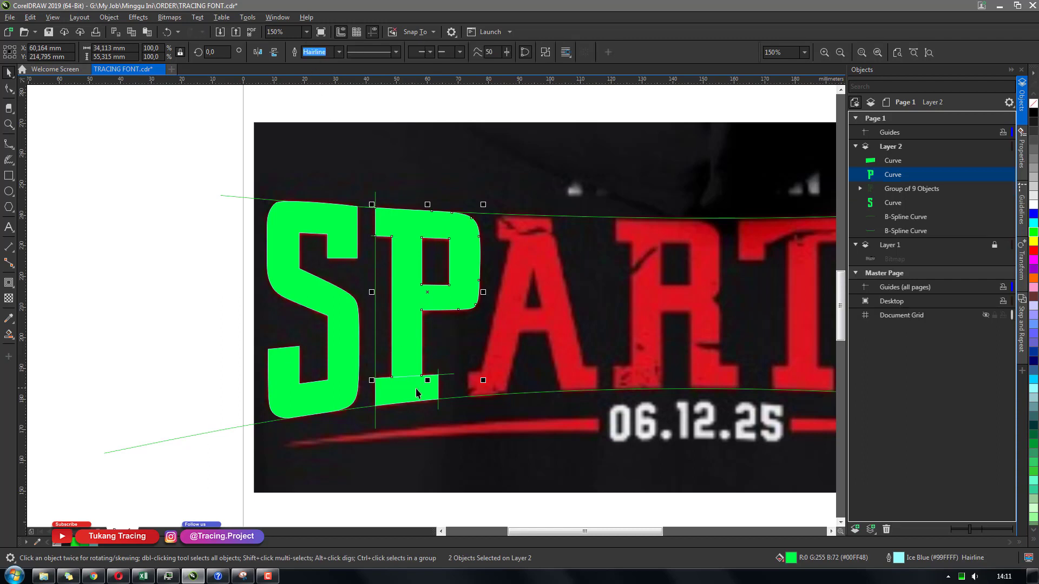
pyautogui.keyDown('shift'); pyautogui.click(414, 385); pyautogui.keyUp('shift')
pyautogui.click(317, 52)
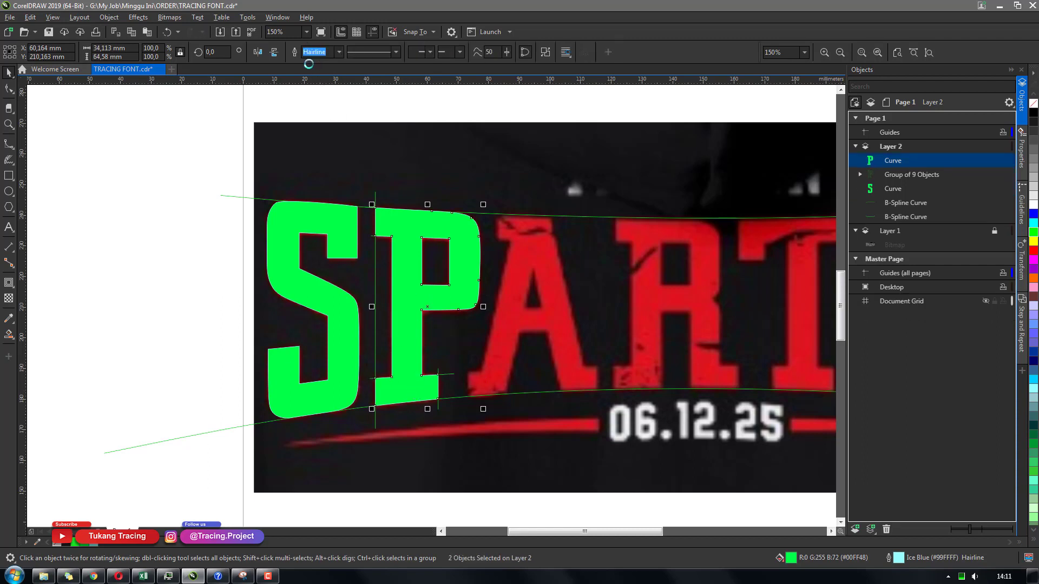
# Delete the grouped guide curves of the P
pyautogui.click(477, 353)
pyautogui.click(374, 298)
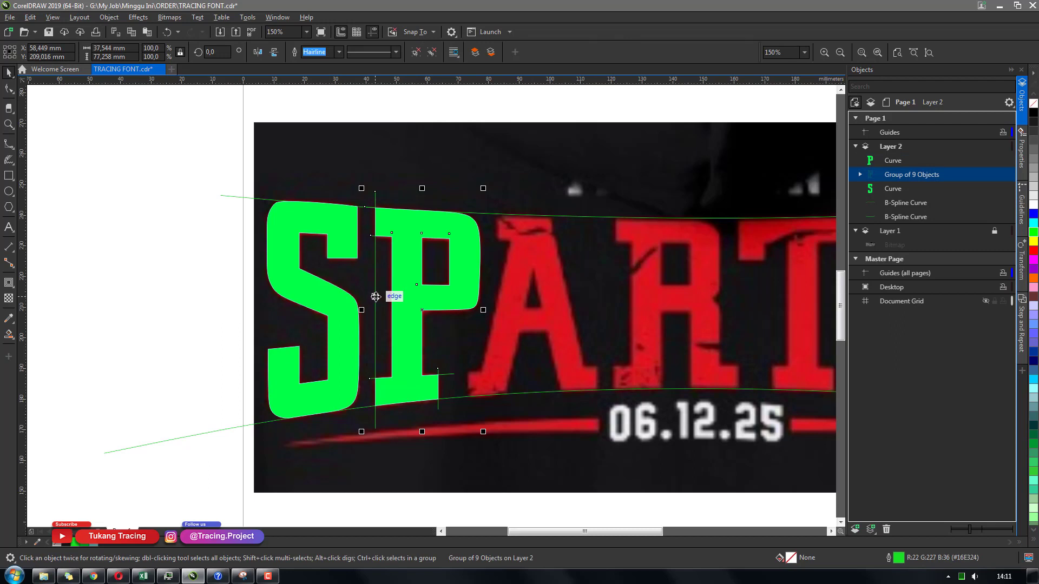
pyautogui.press('Delete')
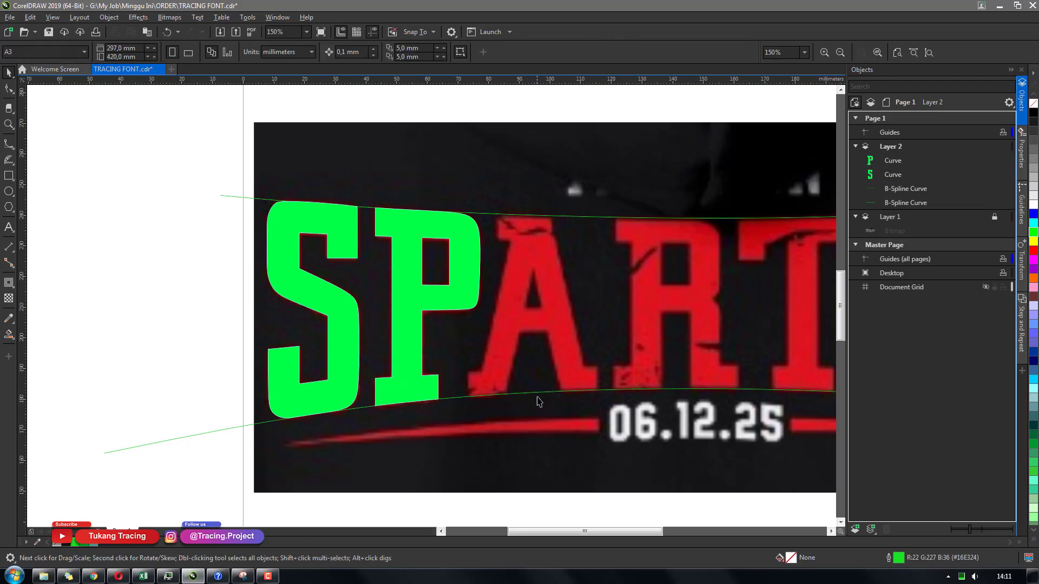
# Zoom out to review the traced S and P against the full SPARTAN lettering
pyautogui.press('h')
pyautogui.moveTo(520, 407); pyautogui.dragTo(382, 384)
pyautogui.moveTo(665, 351); pyautogui.dragTo(542, 327)
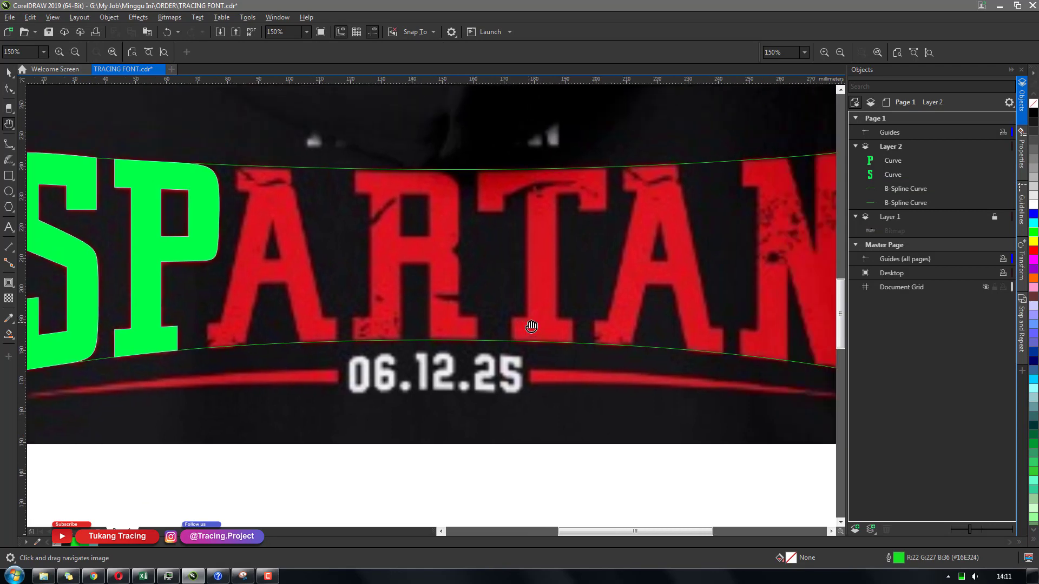
pyautogui.scroll(-2, 498, 297)
pyautogui.scroll(2, 588, 297)
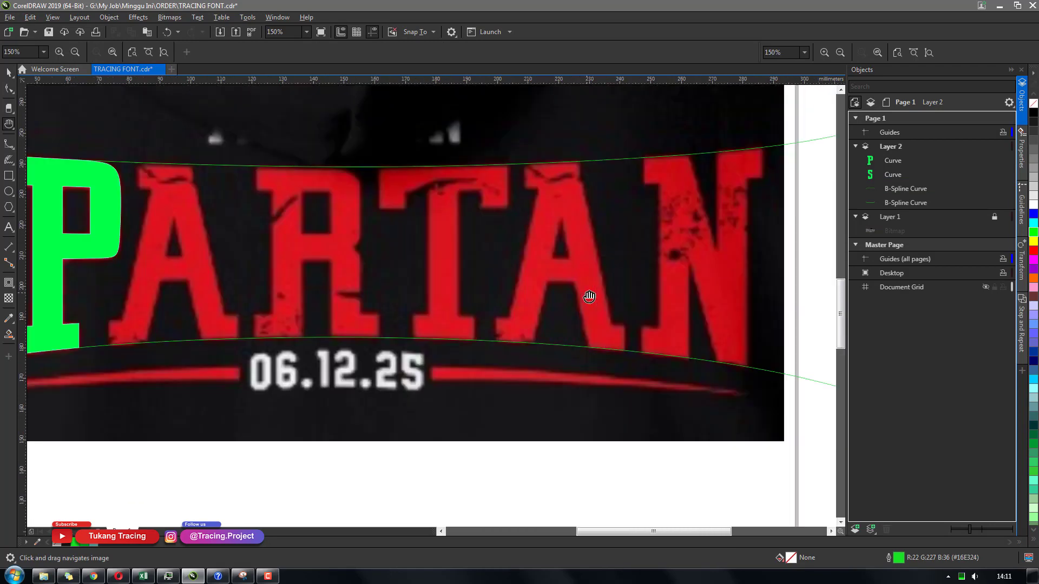
pyautogui.scroll(-2, 587, 296)
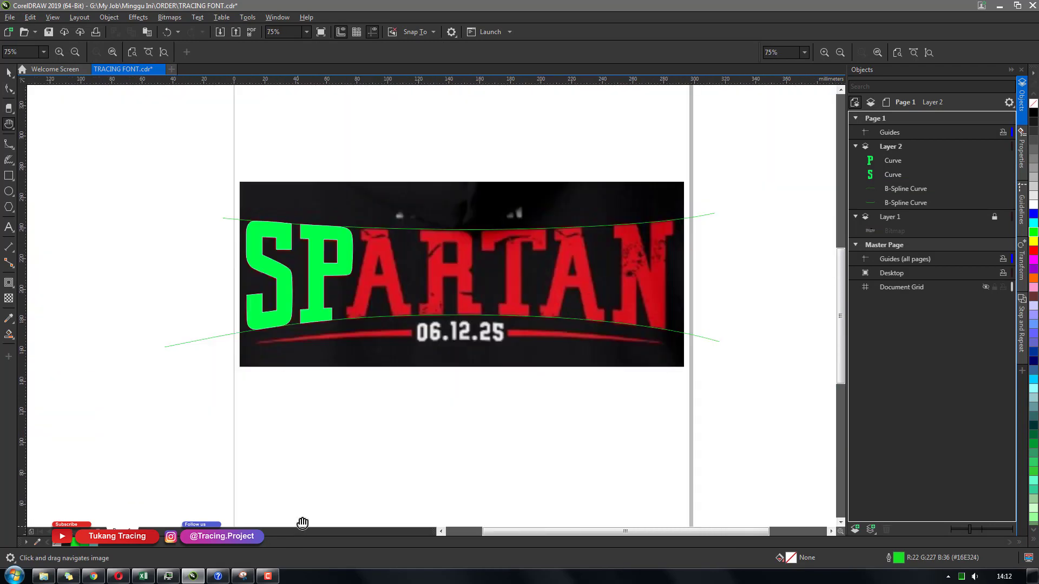
pyautogui.moveTo(386, 340); pyautogui.dragTo(372, 351)
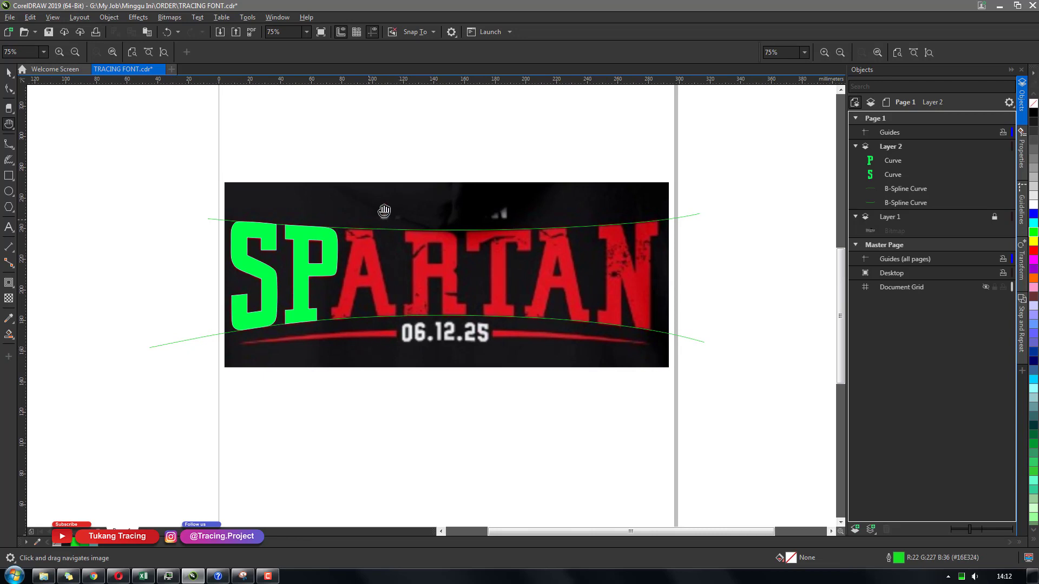
pyautogui.moveTo(370, 279); pyautogui.dragTo(357, 277)
pyautogui.click(269, 576)
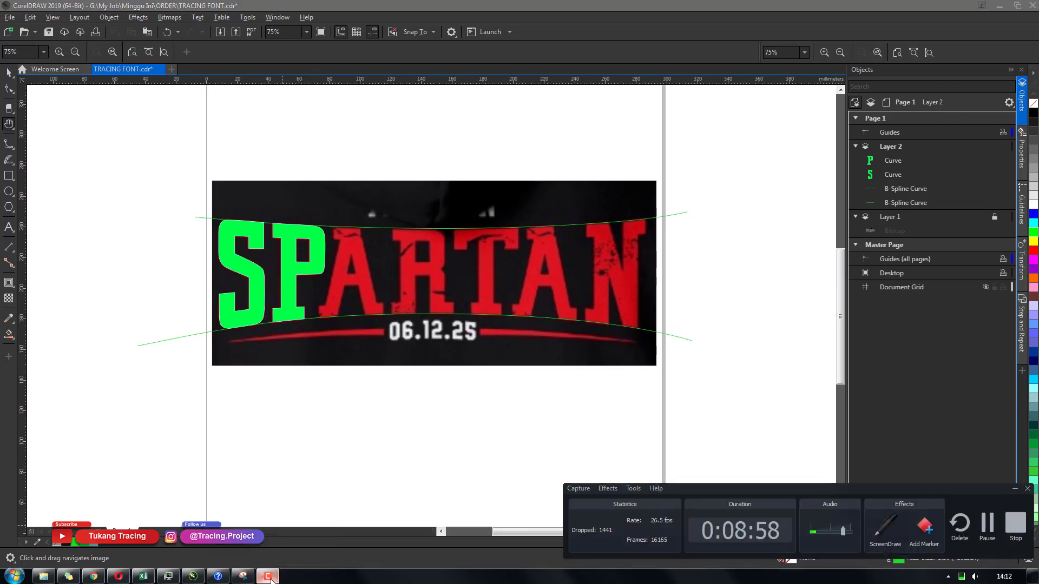
pyautogui.click(1015, 491)
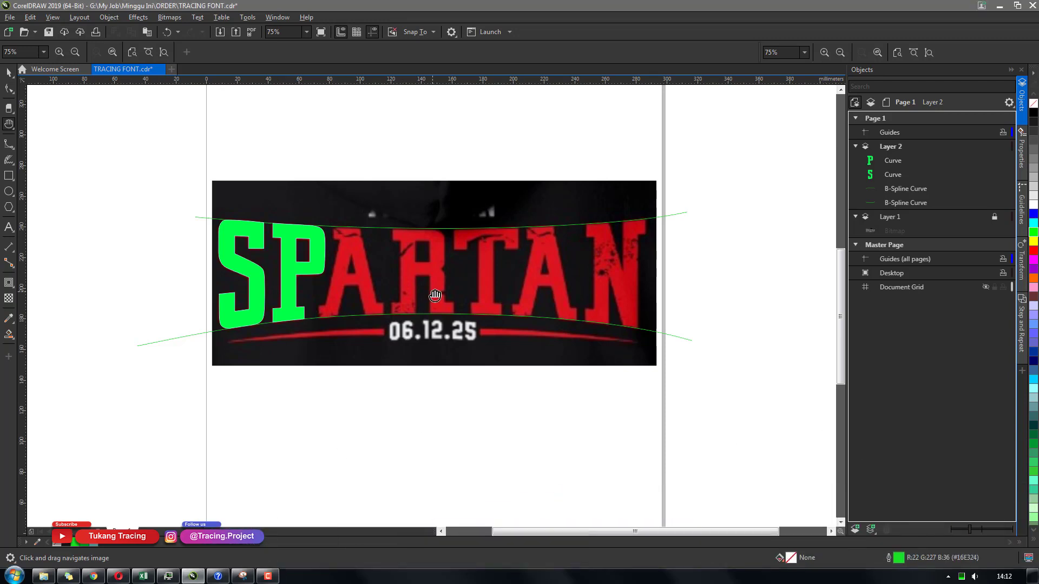
pyautogui.scroll(2, 370, 276)
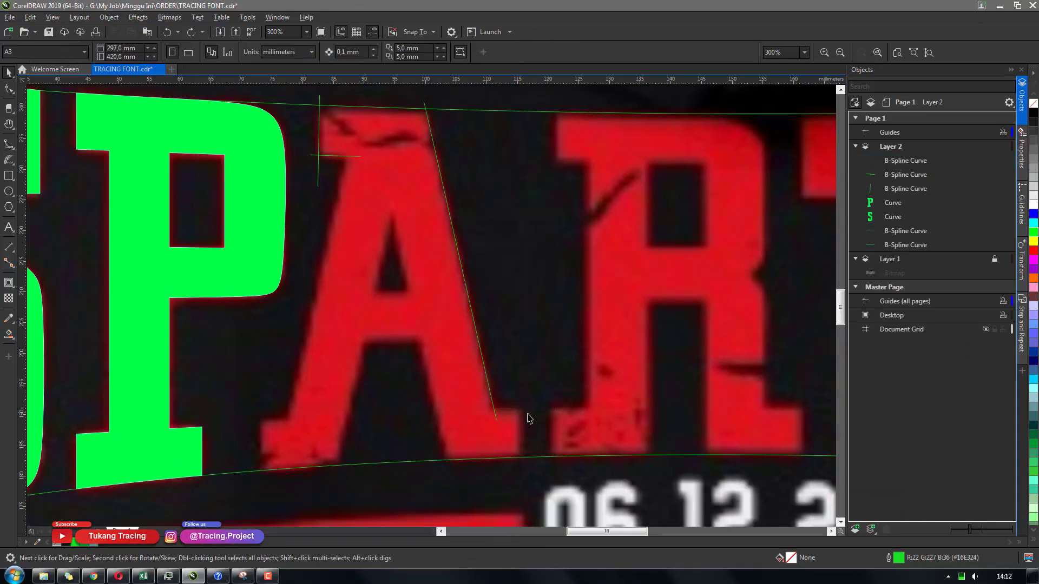
# Draw B-spline guide curves along the first A's outer edges, serifs and crossbar
pyautogui.click(517, 410)
pyautogui.click(521, 469)
pyautogui.click(392, 213)
pyautogui.click(446, 460)
pyautogui.click(488, 473)
pyautogui.click(336, 477)
pyautogui.click(261, 414)
pyautogui.click(365, 291)
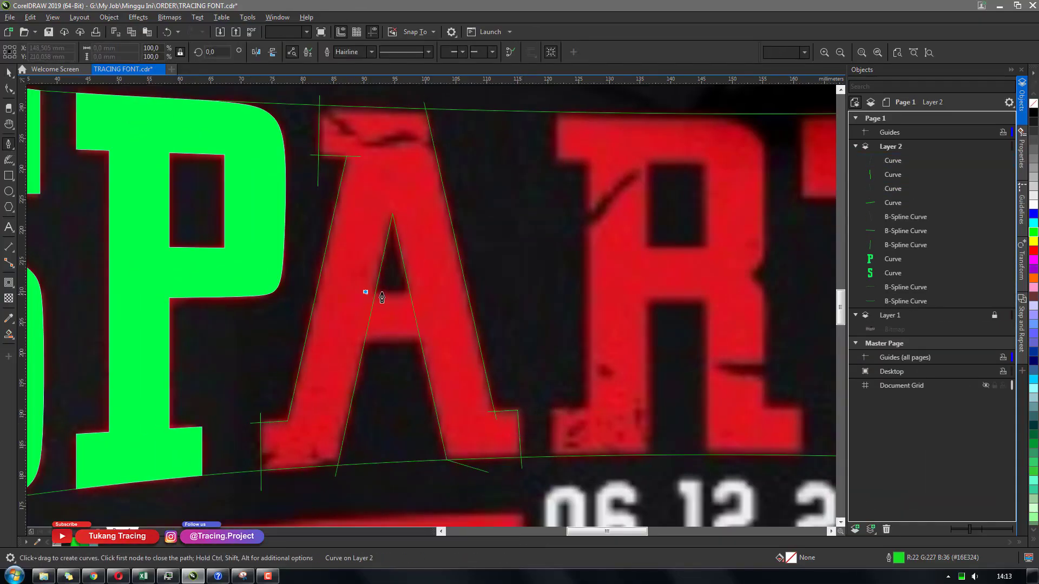
# Smart-fill the A and delete its guide curves
pyautogui.press('z')
pyautogui.keyDown('shift'); pyautogui.click(513, 303); pyautogui.keyUp('shift')
pyautogui.press('Delete')
# Draw two rectangles for the R's stem and bowl, and round the bowl rectangle's corners
pyautogui.press('F6')
pyautogui.moveTo(343, 165); pyautogui.dragTo(406, 470)
pyautogui.press('F6')
pyautogui.moveTo(314, 121); pyautogui.dragTo(519, 282)
pyautogui.press('F10')
pyautogui.moveTo(314, 281); pyautogui.dragTo(314, 256)
pyautogui.press('space')
pyautogui.press('Escape')
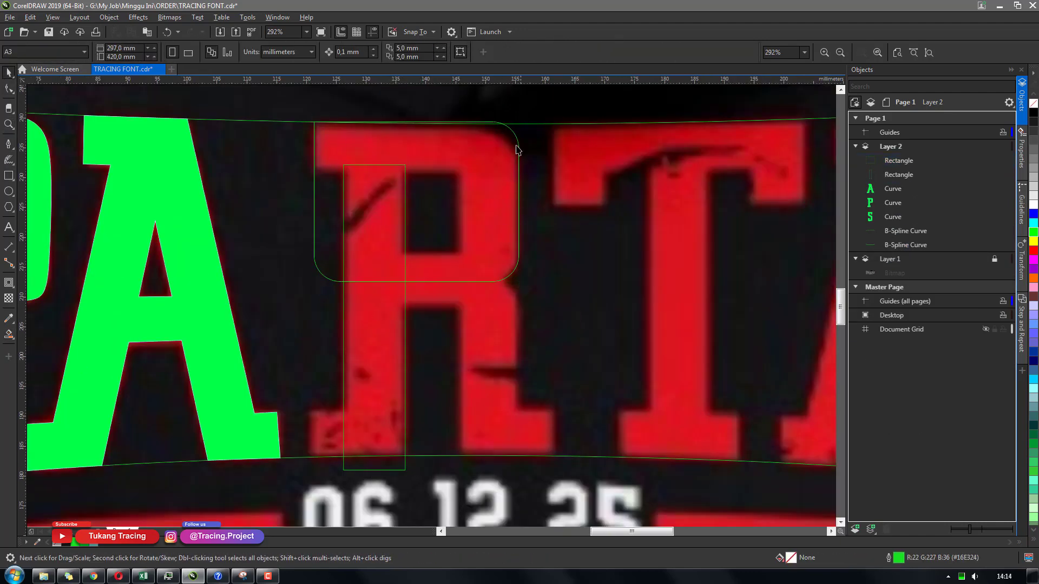
# Draw B-spline guide curves for the R's top edge, serifs and diagonal leg
pyautogui.press('b')
pyautogui.click(296, 121)
pyautogui.click(495, 127)
pyautogui.click(517, 139)
pyautogui.doubleClick(520, 283)
pyautogui.click(302, 168)
pyautogui.doubleClick(481, 170)
pyautogui.click(460, 161)
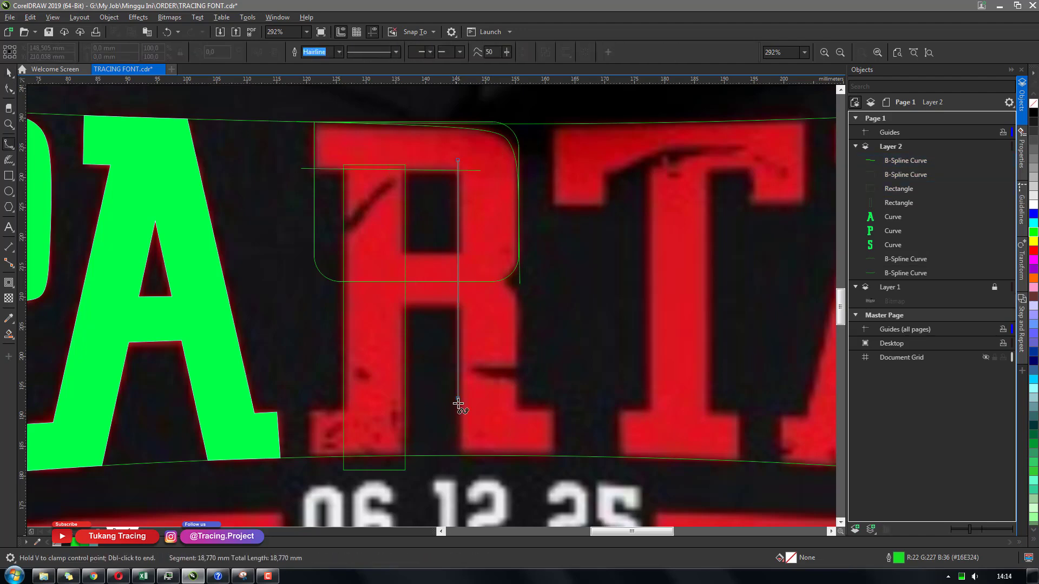
pyautogui.doubleClick(459, 465)
pyautogui.click(479, 228)
pyautogui.click(509, 234)
pyautogui.click(515, 244)
pyautogui.doubleClick(517, 379)
pyautogui.click(499, 361)
pyautogui.doubleClick(562, 361)
pyautogui.click(554, 351)
pyautogui.doubleClick(555, 424)
# Draw a rectangle for the R's bowl opening, then smart-fill the R as one shape
pyautogui.press('F6')
pyautogui.moveTo(415, 284); pyautogui.dragTo(470, 335)
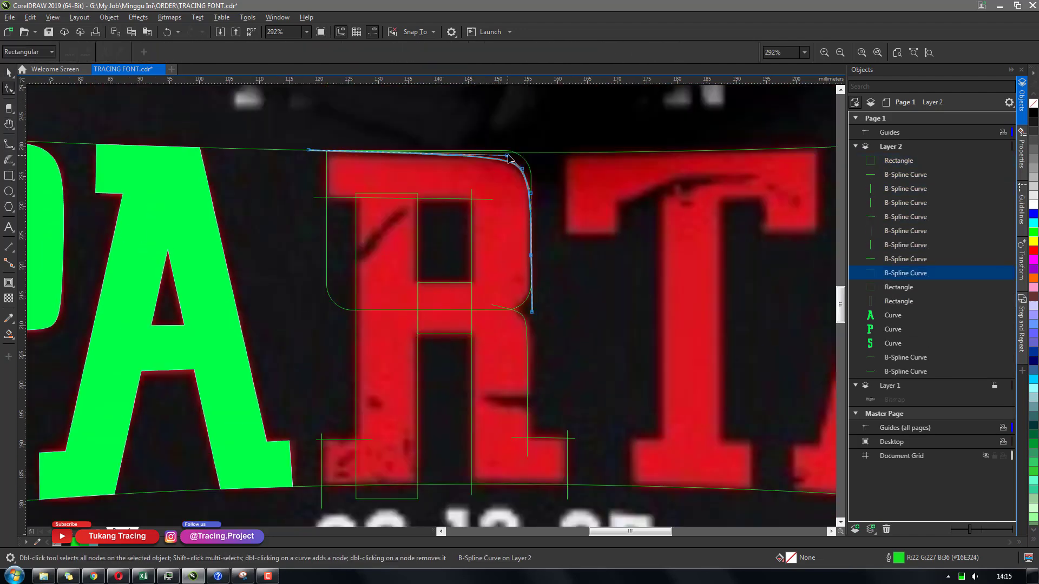
pyautogui.scroll(-2, 514, 264)
pyautogui.scroll(2, 531, 269)
pyautogui.click(341, 190)
pyautogui.click(327, 325)
pyautogui.click(332, 51)
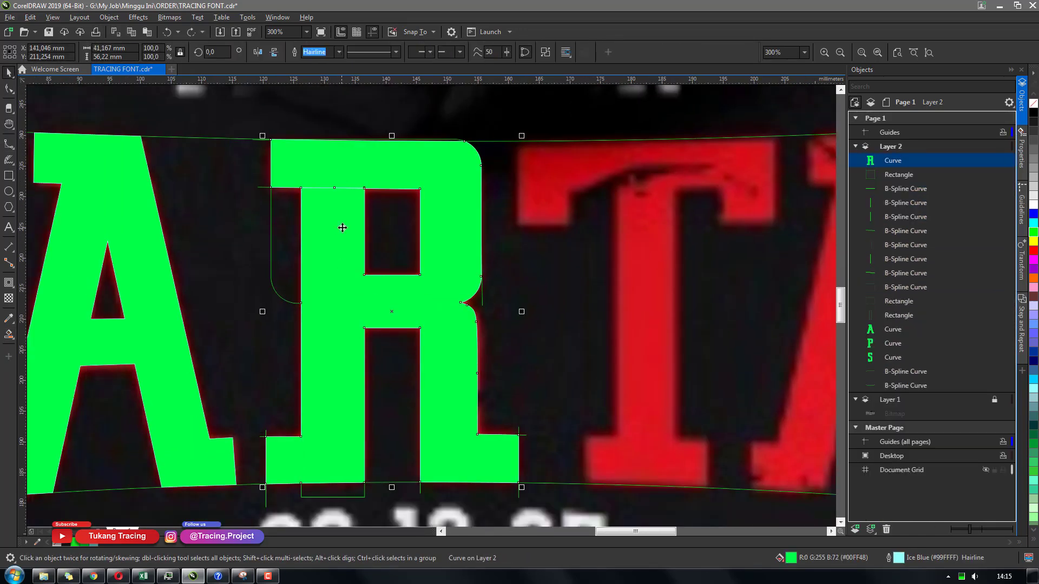
# Delete the R's guide curves and helper rectangles
pyautogui.hotkey('ctrl', 'x')
pyautogui.moveTo(249, 121); pyautogui.dragTo(533, 500)
pyautogui.press('Delete')
# Draw a straight line along the R's top edge and select the R's outline for node editing
pyautogui.scroll(-1, 436, 310)
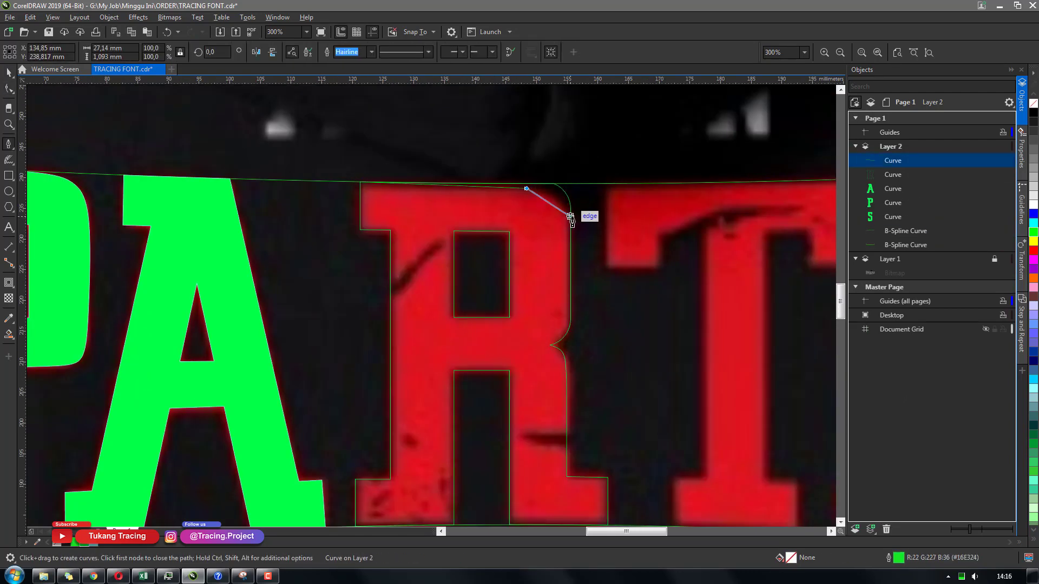
pyautogui.click(605, 154)
pyautogui.click(490, 144)
pyautogui.click(361, 182)
pyautogui.press('space')
pyautogui.keyDown('shift'); pyautogui.click(390, 325); pyautogui.keyUp('shift')
pyautogui.click(395, 52)
pyautogui.scroll(1, 379, 187)
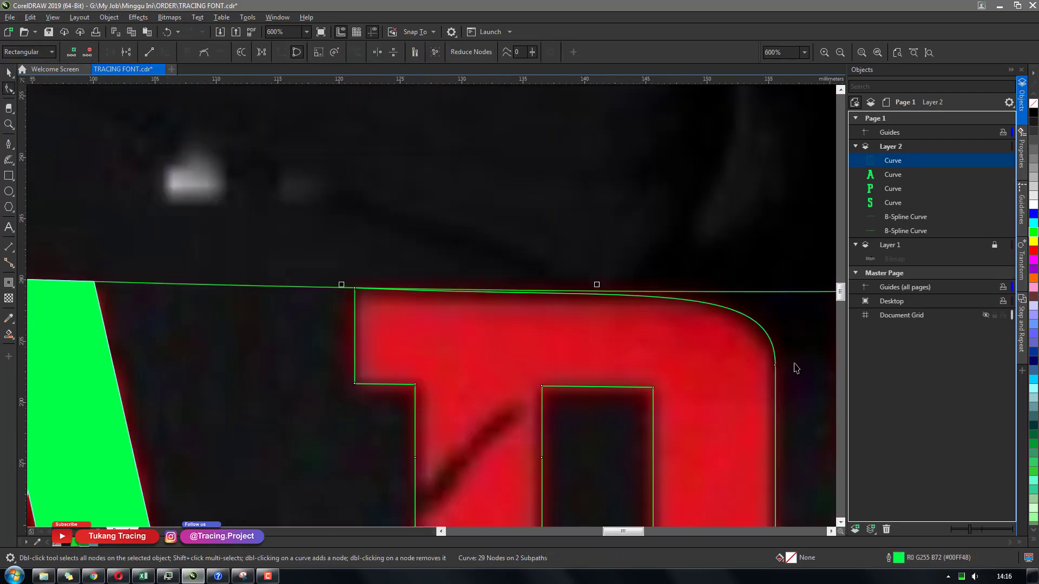
# Trace the T's top bar outline with straight segments
pyautogui.scroll(-2, 458, 175)
pyautogui.moveTo(49, 130); pyautogui.dragTo(573, 460)
pyautogui.click(75, 544)
pyautogui.scroll(1, 735, 284)
pyautogui.click(374, 115)
pyautogui.click(374, 206)
pyautogui.click(427, 206)
pyautogui.click(427, 168)
pyautogui.click(578, 166)
pyautogui.click(578, 203)
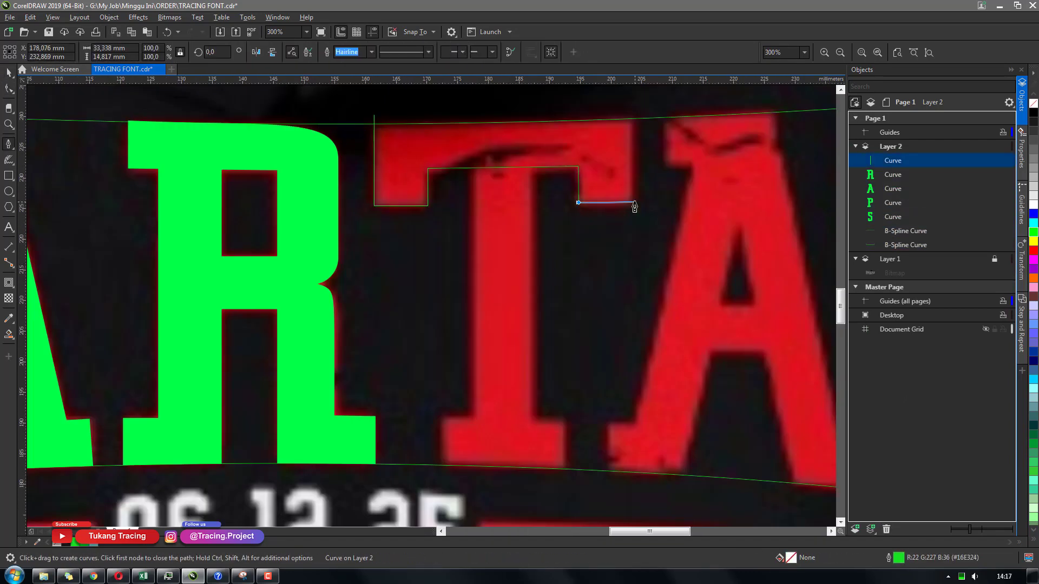
# Complete the T's stem and bottom serif outline and fill the T green
pyautogui.moveTo(472, 158); pyautogui.dragTo(533, 440)
pyautogui.click(564, 476)
pyautogui.click(564, 419)
pyautogui.click(444, 418)
pyautogui.click(443, 477)
pyautogui.click(543, 446)
pyautogui.click(877, 246)
pyautogui.scroll(-1, 552, 320)
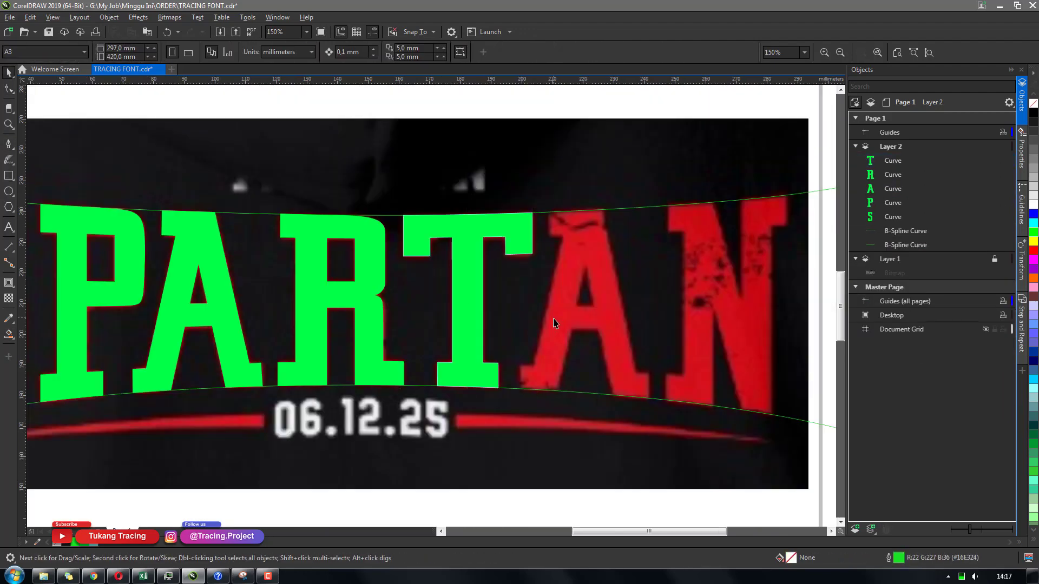
# Duplicate the traced A onto the second A and reshape its nodes to fit that letter
pyautogui.moveTo(224, 317); pyautogui.dragTo(610, 316)
pyautogui.press('F10')
pyautogui.scroll(1, 610, 319)
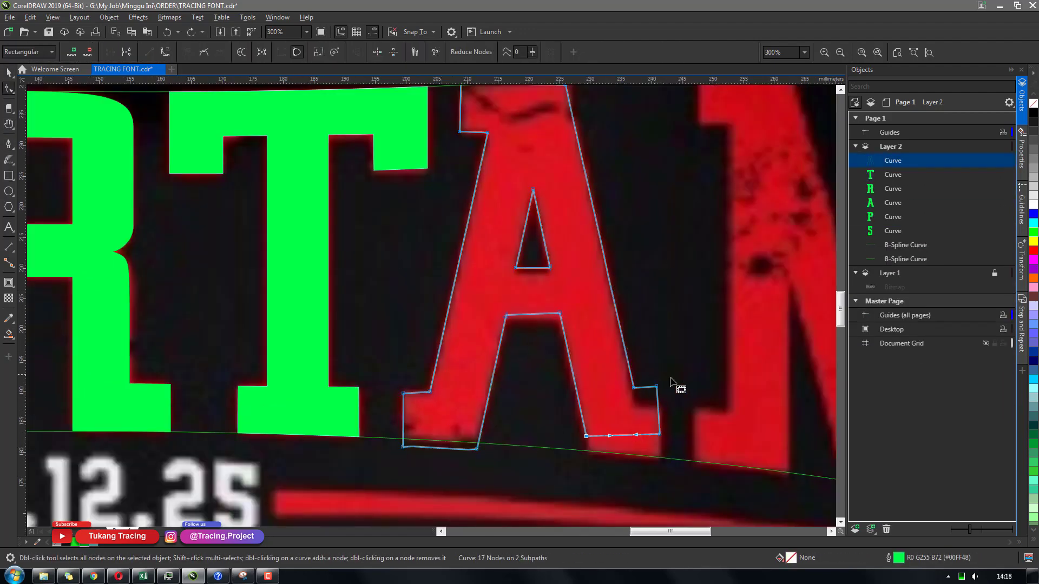
pyautogui.moveTo(660, 435); pyautogui.dragTo(662, 461)
pyautogui.moveTo(634, 388); pyautogui.dragTo(634, 407)
pyautogui.moveTo(656, 386); pyautogui.dragTo(661, 410)
pyautogui.moveTo(559, 313); pyautogui.dragTo(561, 319)
pyautogui.moveTo(550, 267); pyautogui.dragTo(549, 273)
pyautogui.scroll(-1, 568, 173)
pyautogui.scroll(1, 572, 129)
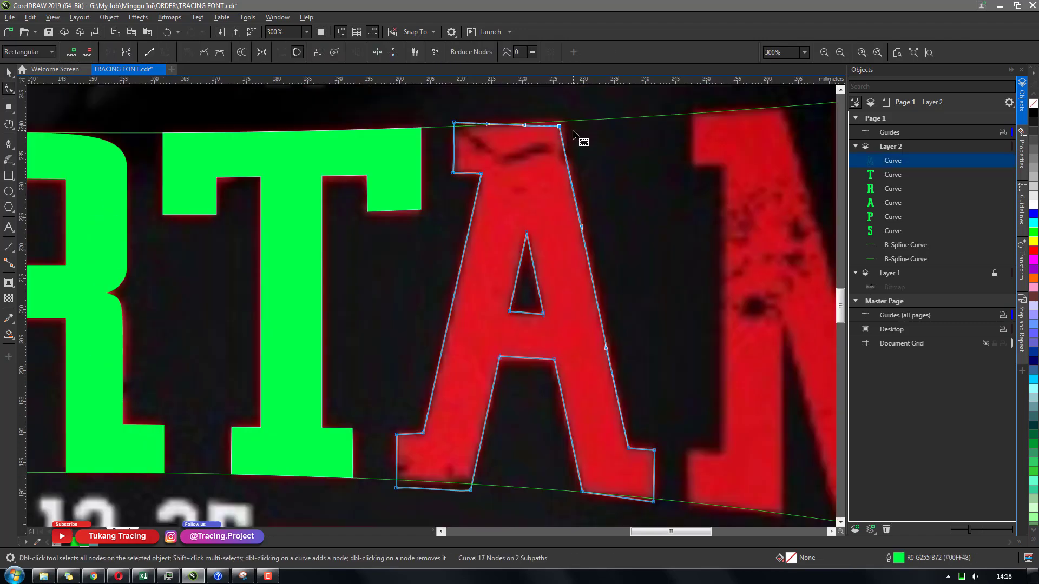
pyautogui.scroll(-1, 649, 331)
# Draw guide lines along the N's stems, serifs and diagonal
pyautogui.moveTo(655, 198); pyautogui.dragTo(812, 470)
pyautogui.click(337, 122)
pyautogui.click(336, 480)
pyautogui.click(329, 404)
pyautogui.click(391, 409)
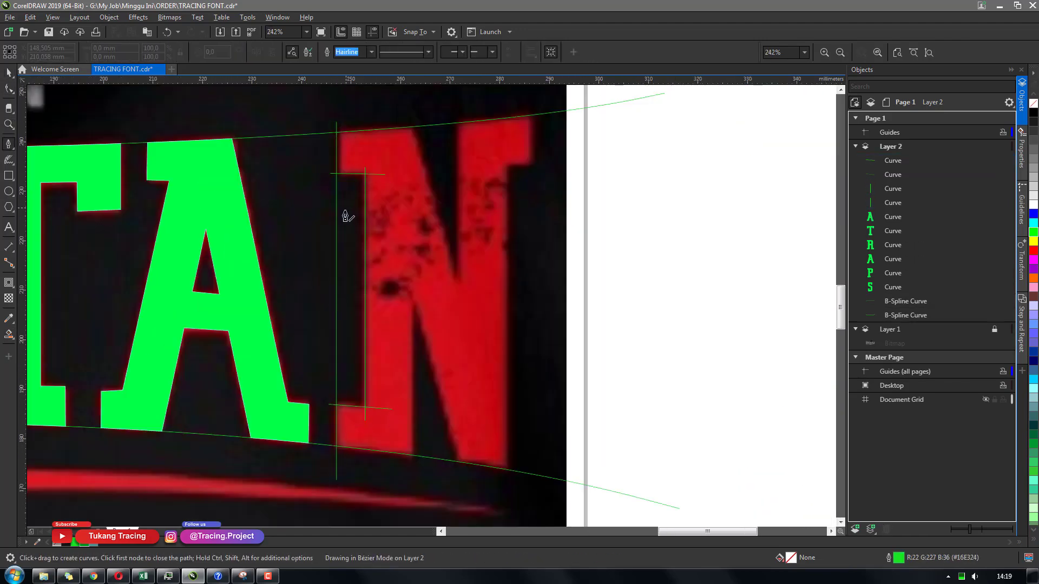
pyautogui.click(408, 117)
pyautogui.click(464, 302)
pyautogui.click(412, 463)
pyautogui.click(412, 303)
pyautogui.click(464, 479)
pyautogui.click(545, 161)
pyautogui.click(507, 163)
pyautogui.click(507, 488)
pyautogui.click(458, 354)
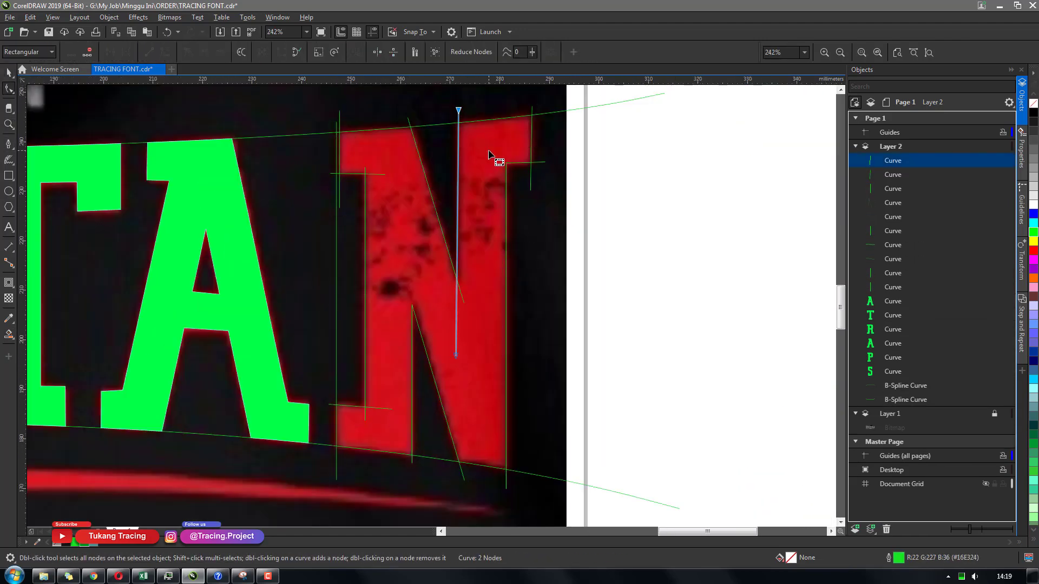
# Fill the N and remove its guide lines
pyautogui.scroll(-1, 523, 232)
pyautogui.moveTo(559, 382); pyautogui.dragTo(394, 136)
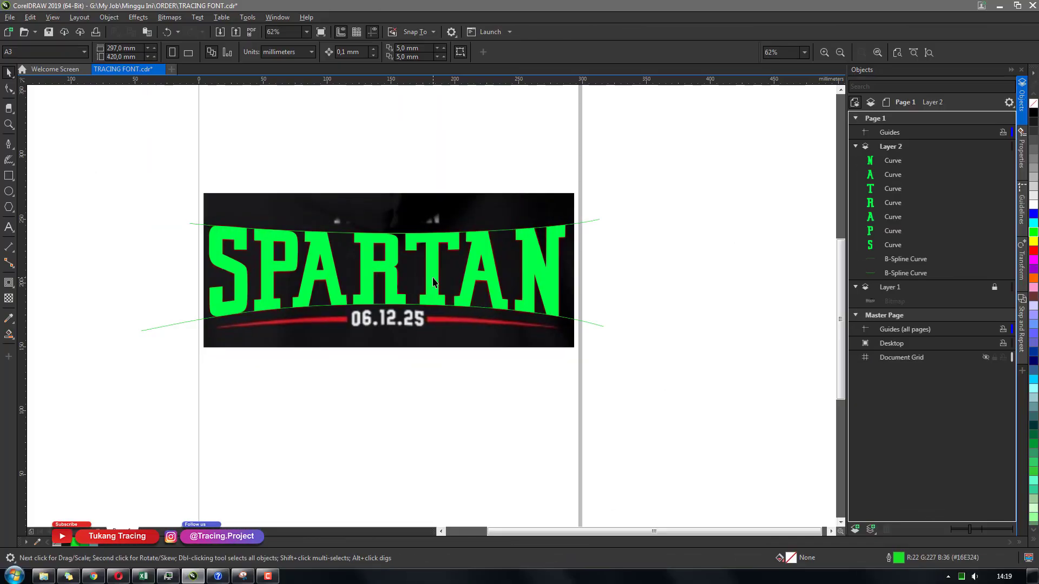
pyautogui.moveTo(486, 284); pyautogui.dragTo(491, 283)
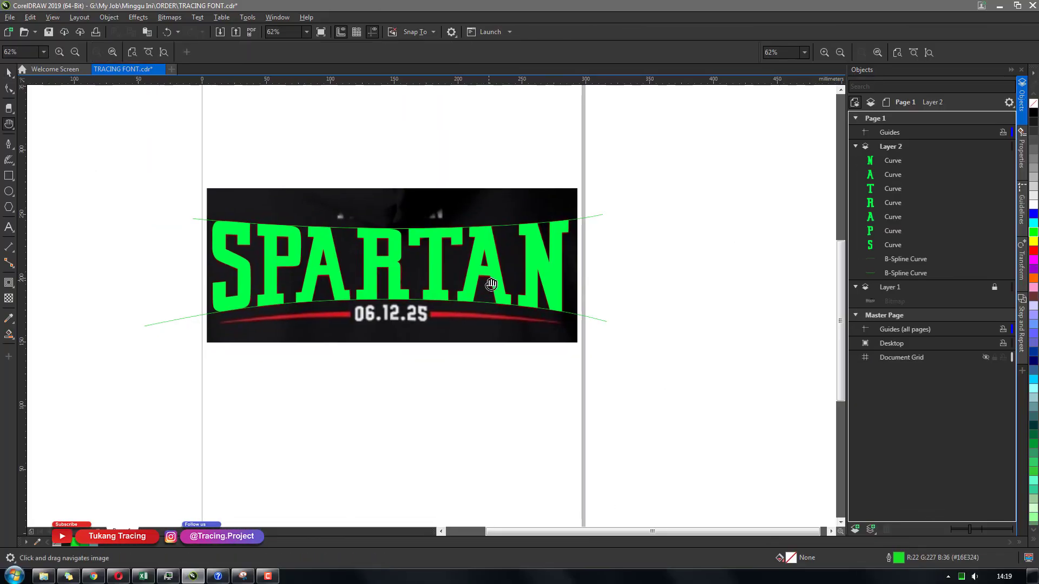
# Pan and zoom around the completed SPARTAN lettering to review it
pyautogui.scroll(2, 491, 284)
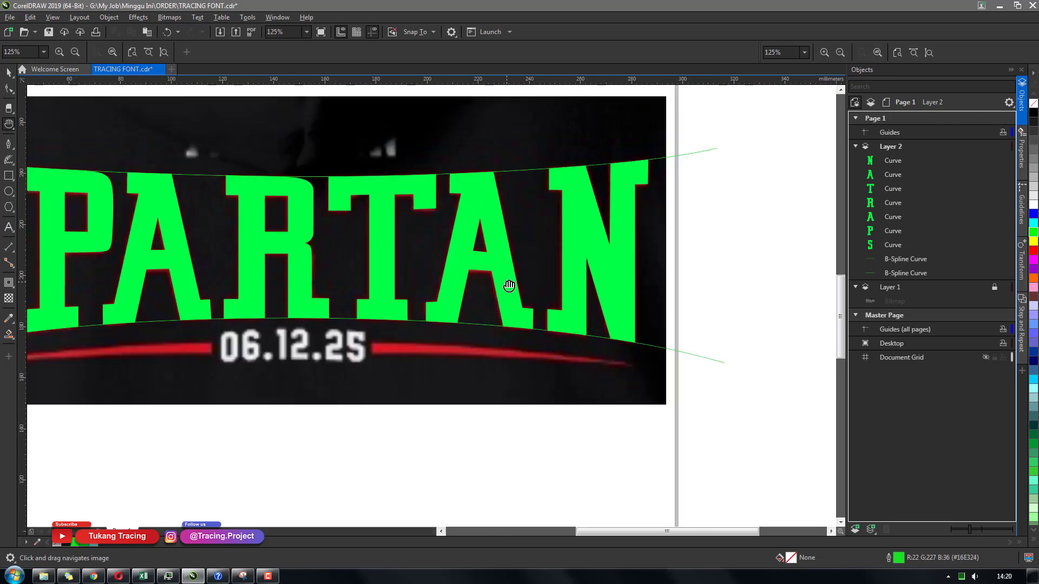
pyautogui.moveTo(510, 286); pyautogui.dragTo(656, 290)
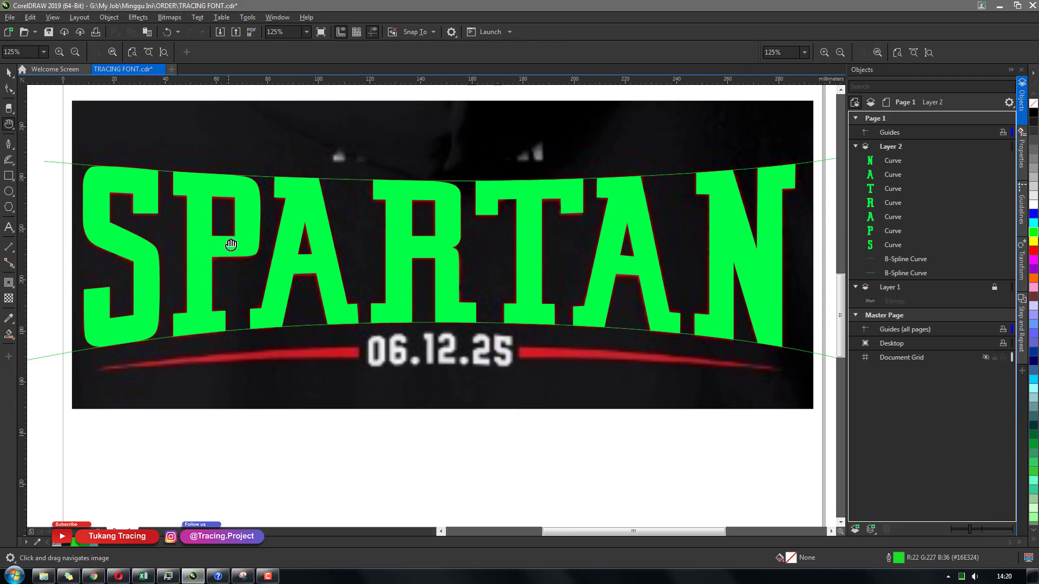
pyautogui.moveTo(231, 245); pyautogui.dragTo(221, 227)
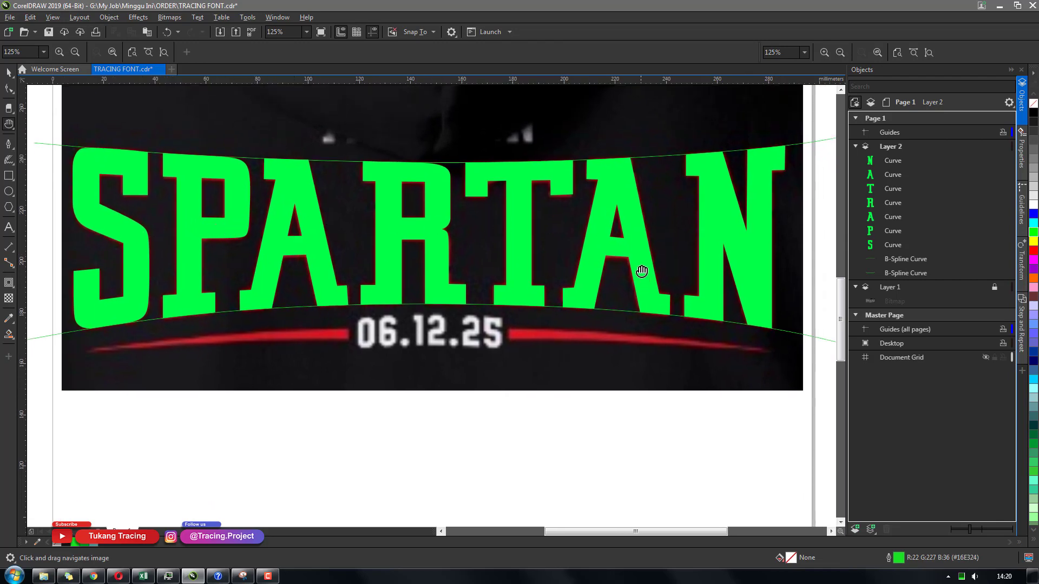
pyautogui.moveTo(642, 271); pyautogui.dragTo(622, 267)
pyautogui.scroll(-1, 653, 238)
pyautogui.press('space')
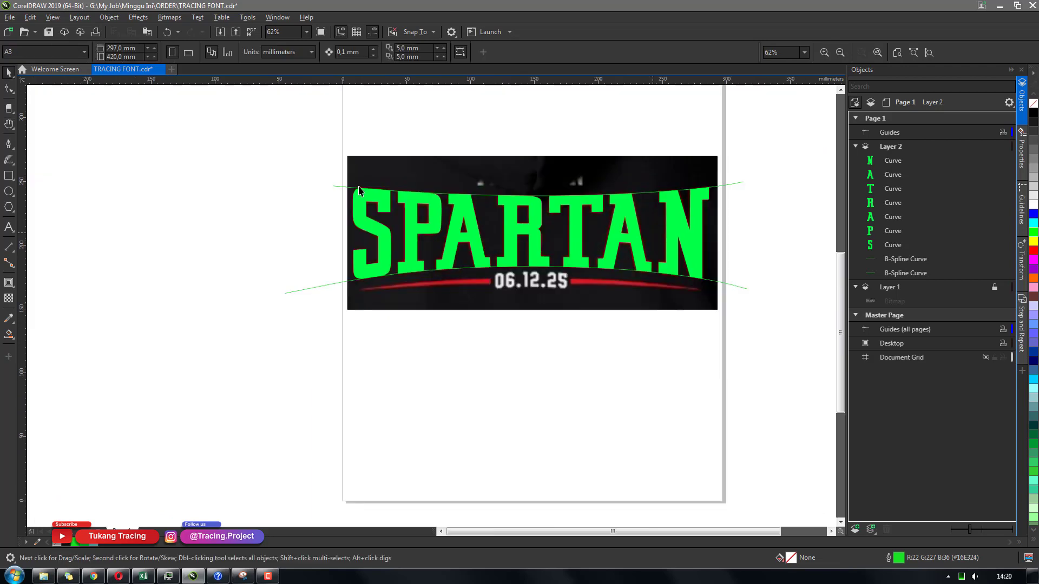
# Select all seven traced letters and group them
pyautogui.moveTo(325, 171); pyautogui.dragTo(729, 320)
pyautogui.moveTo(673, 259); pyautogui.dragTo(305, 286)
pyautogui.hotkey('ctrl', 'z')
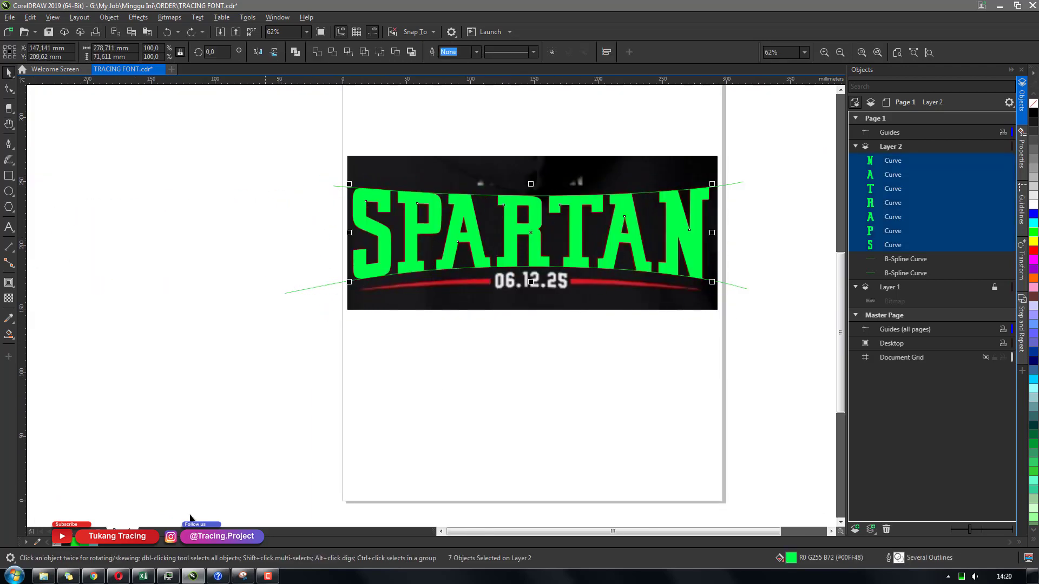
pyautogui.hotkey('ctrl', 'g')
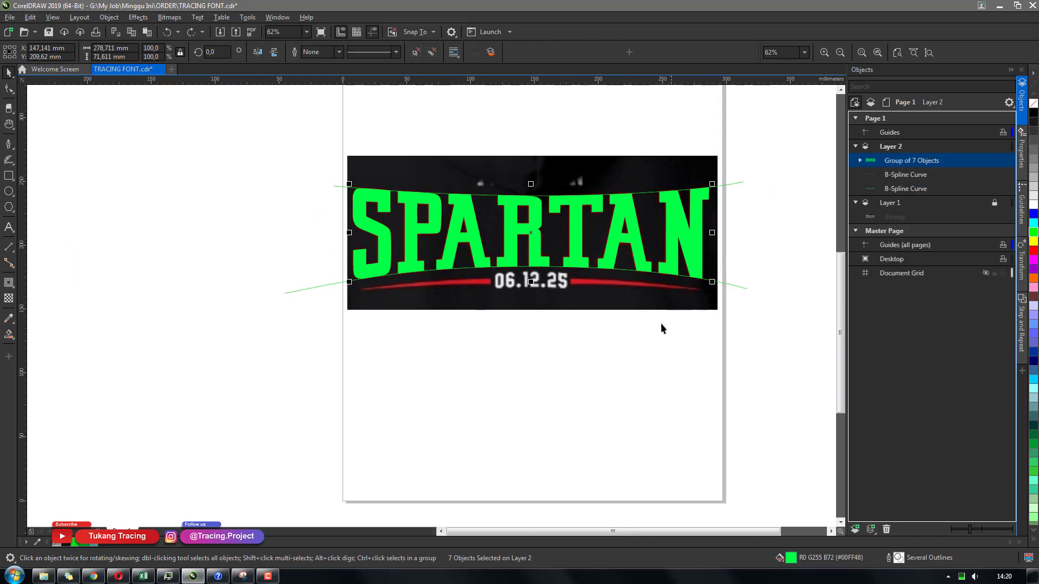
pyautogui.press('Escape')
# Add artistic text reading 06.12.25 below the lettering
pyautogui.scroll(3, 603, 275)
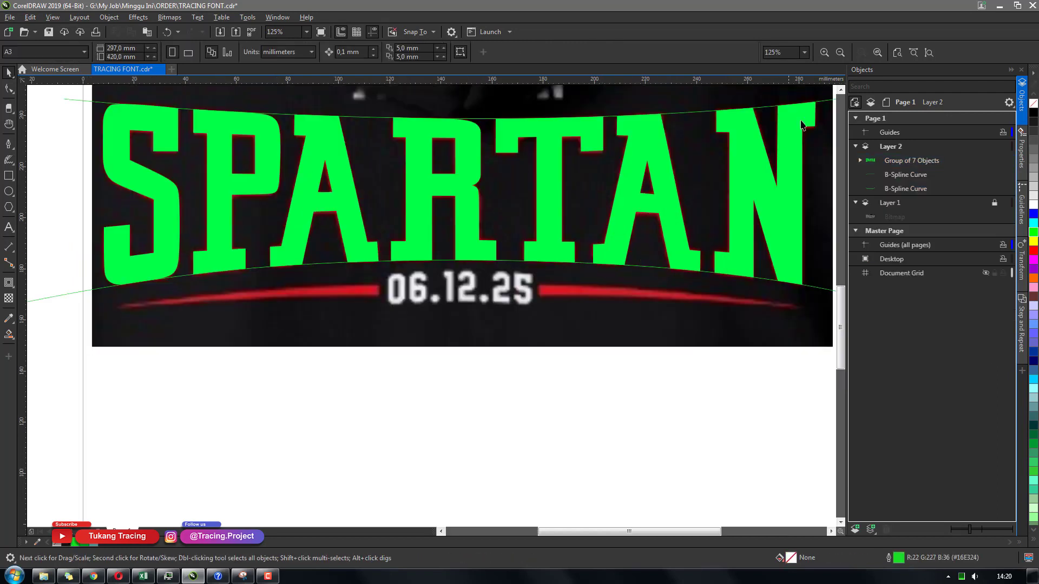
pyautogui.click(8, 231)
pyautogui.click(384, 410)
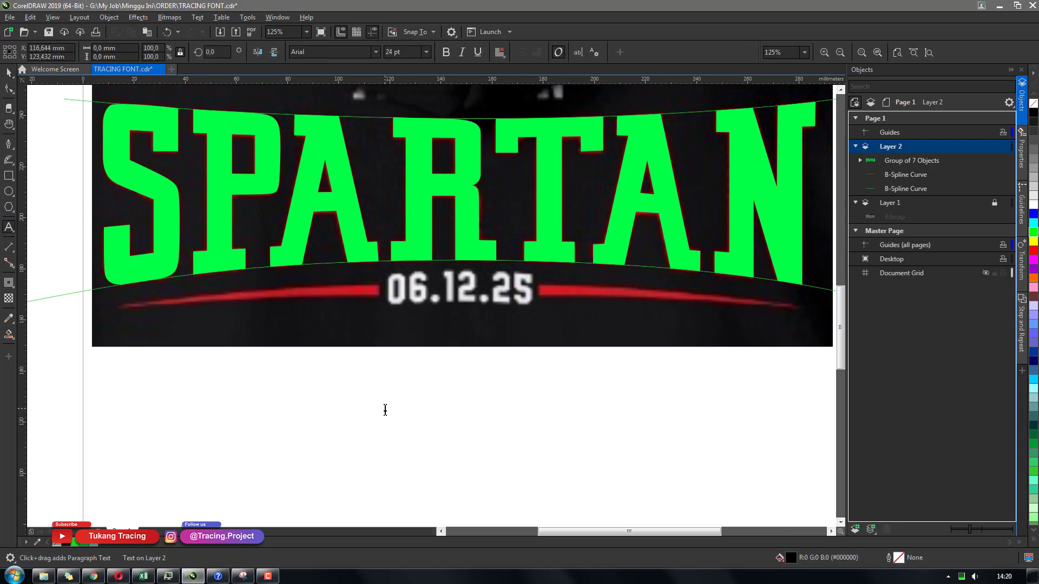
pyautogui.write('06.12')
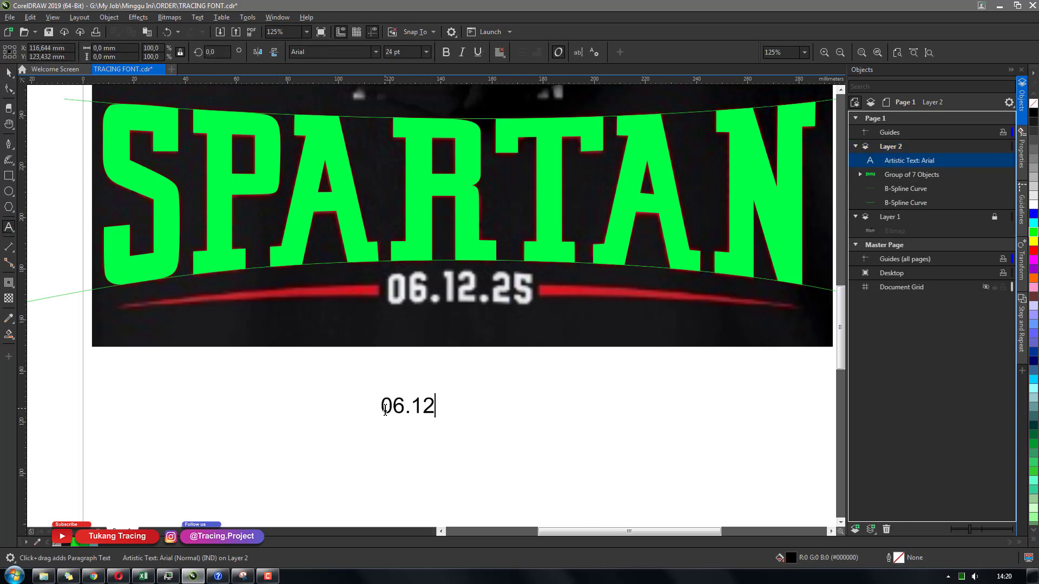
pyautogui.write('.25')
pyautogui.hotkey('ctrl', 'space')
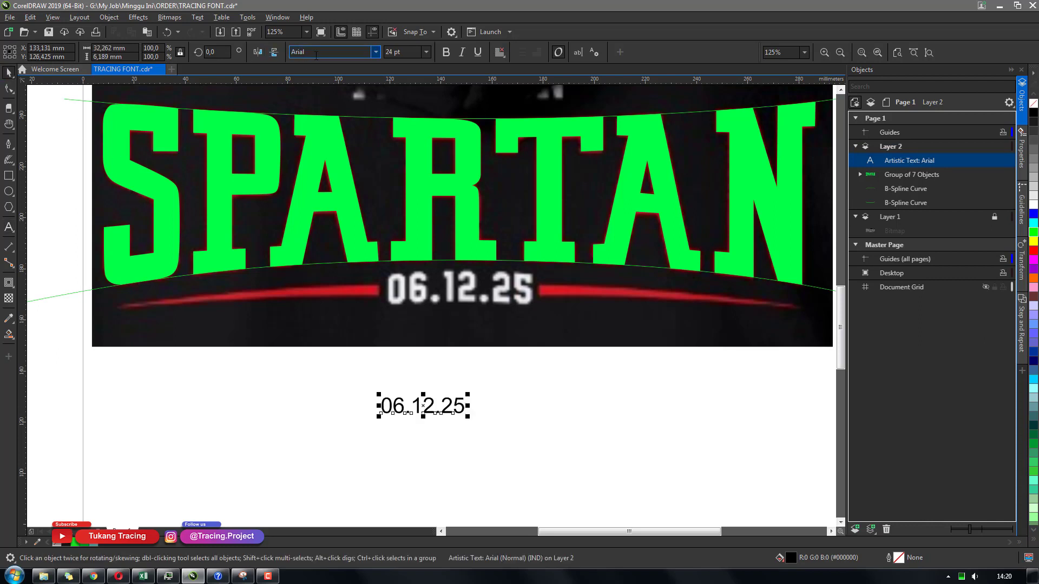
# Change the date text's font to Varsity Team
pyautogui.click(317, 52)
pyautogui.write('Varsity Regular')
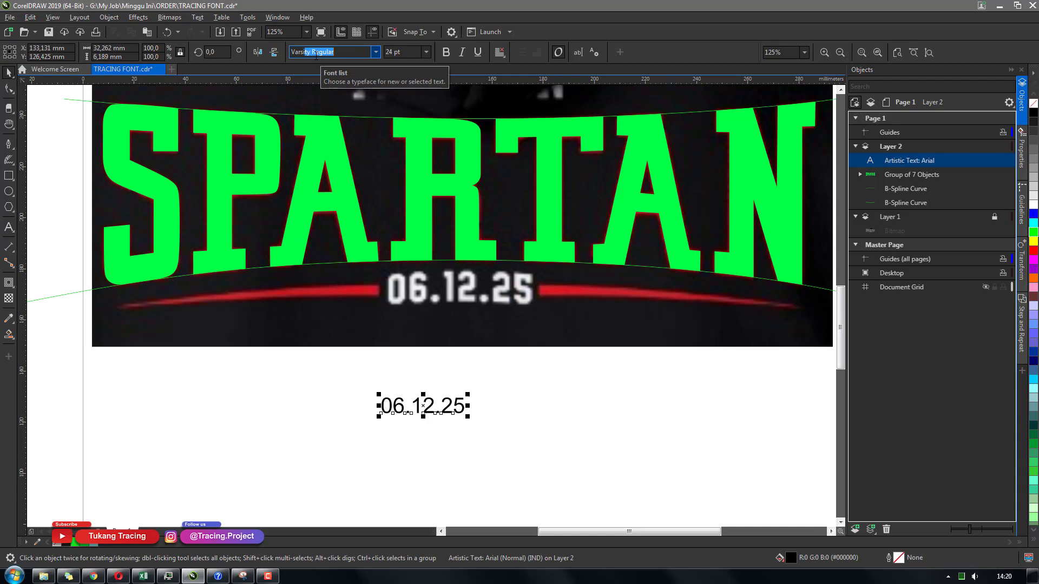
pyautogui.press('Return')
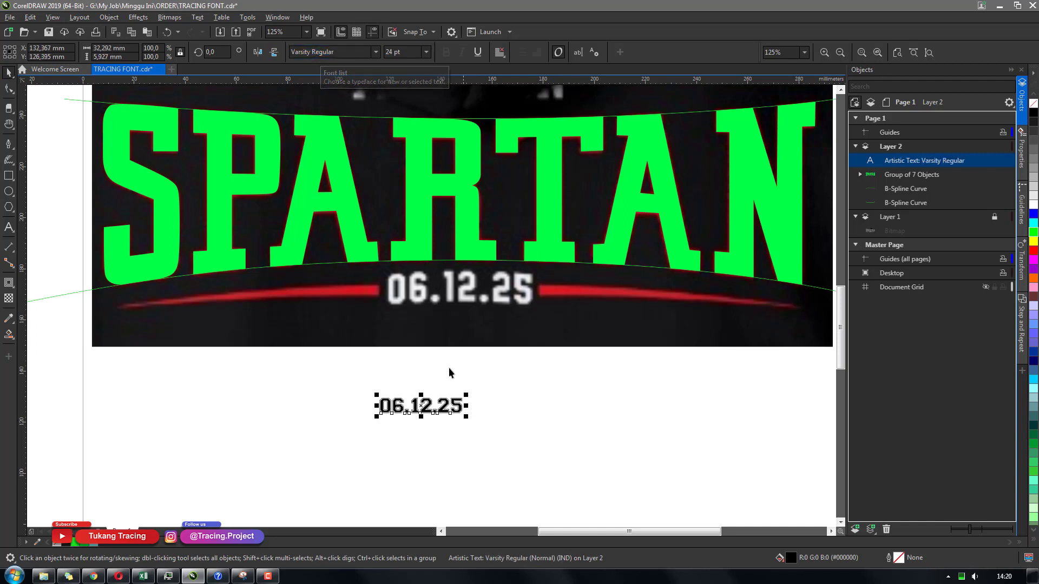
pyautogui.click(375, 52)
pyautogui.click(377, 150)
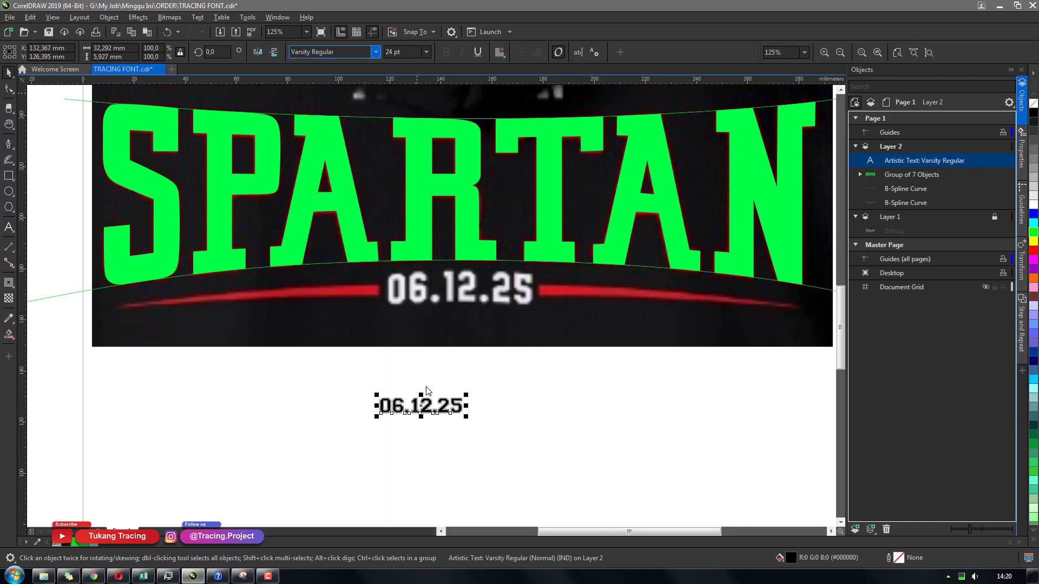
# Move the date text over the reference date and fill it green
pyautogui.moveTo(433, 403); pyautogui.dragTo(437, 293)
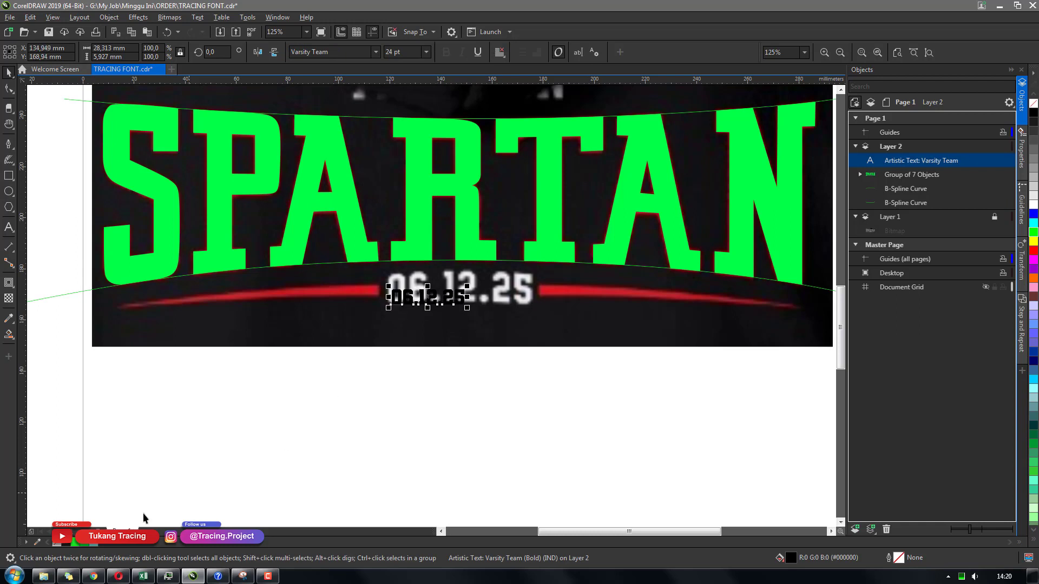
pyautogui.click(85, 543)
# Stretch the date text to match the width of the reference date
pyautogui.scroll(2, 425, 308)
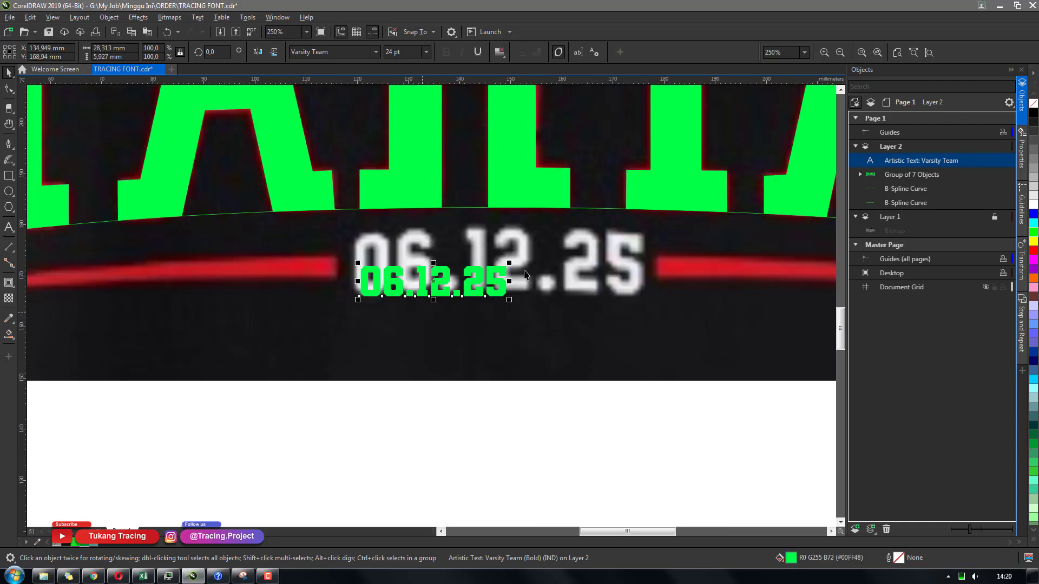
pyautogui.moveTo(509, 264); pyautogui.dragTo(628, 267)
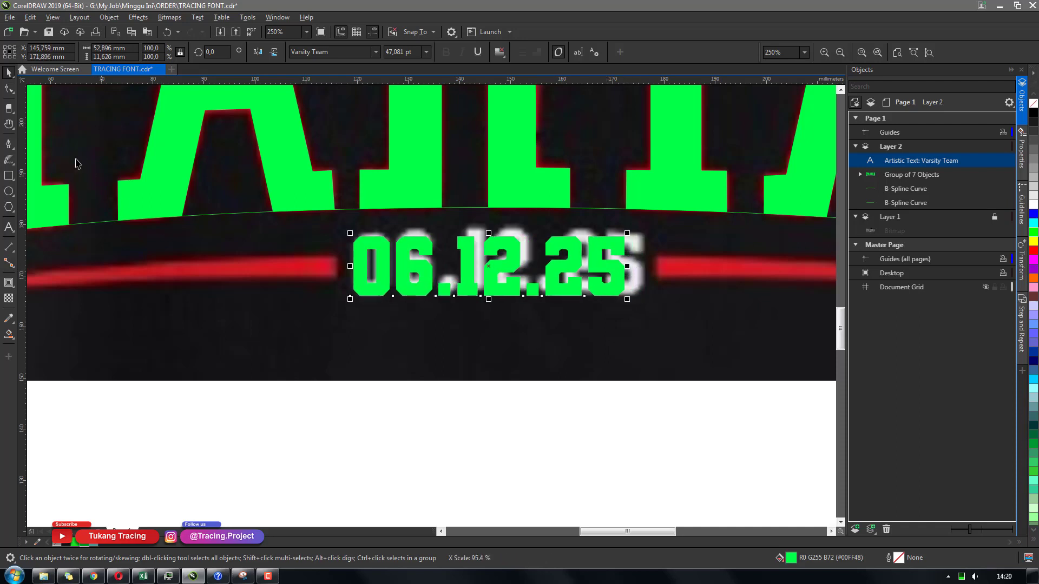
pyautogui.click(10, 89)
pyautogui.moveTo(631, 308); pyautogui.dragTo(645, 307)
pyautogui.press('space')
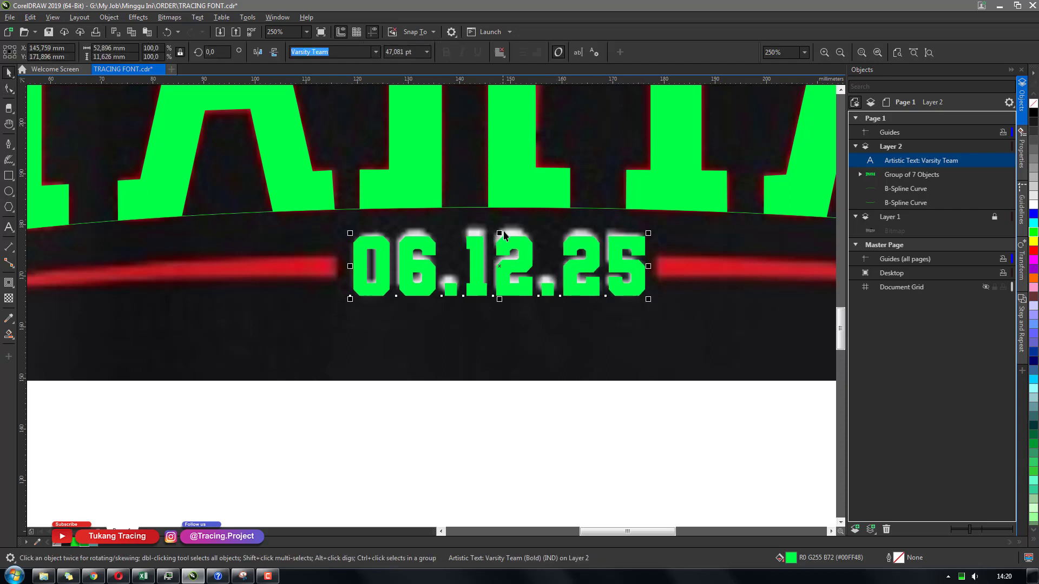
# Apply an envelope to the date text and bend its top edge slightly upward
pyautogui.click(12, 290)
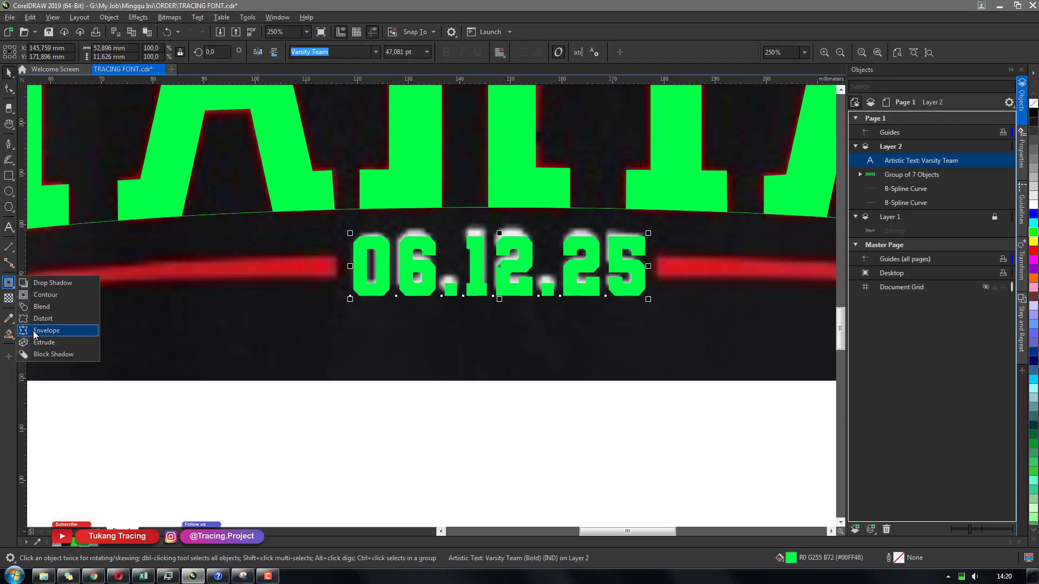
pyautogui.click(34, 335)
pyautogui.moveTo(525, 367); pyautogui.dragTo(520, 356)
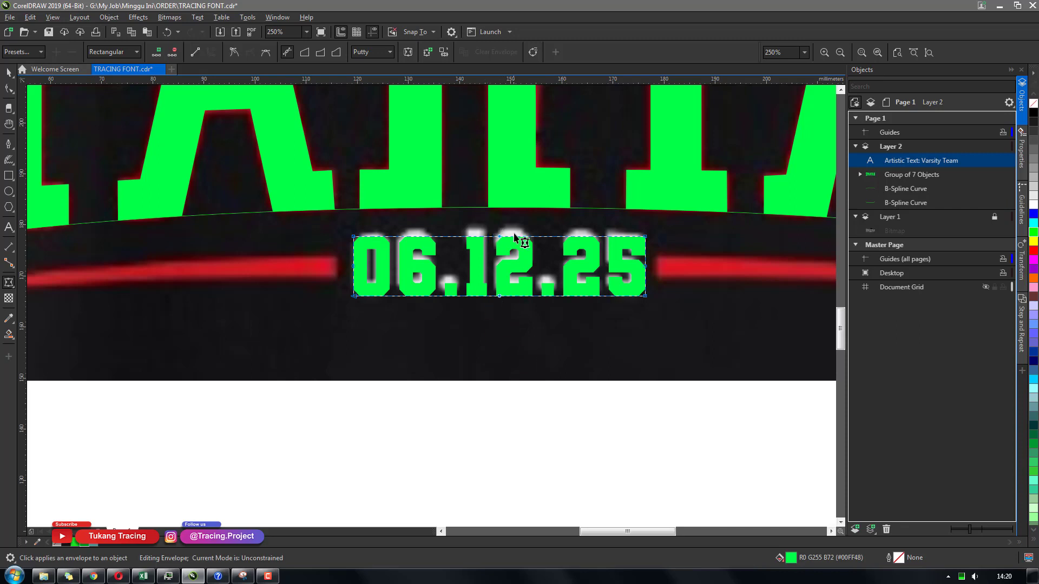
pyautogui.moveTo(498, 236); pyautogui.dragTo(499, 230)
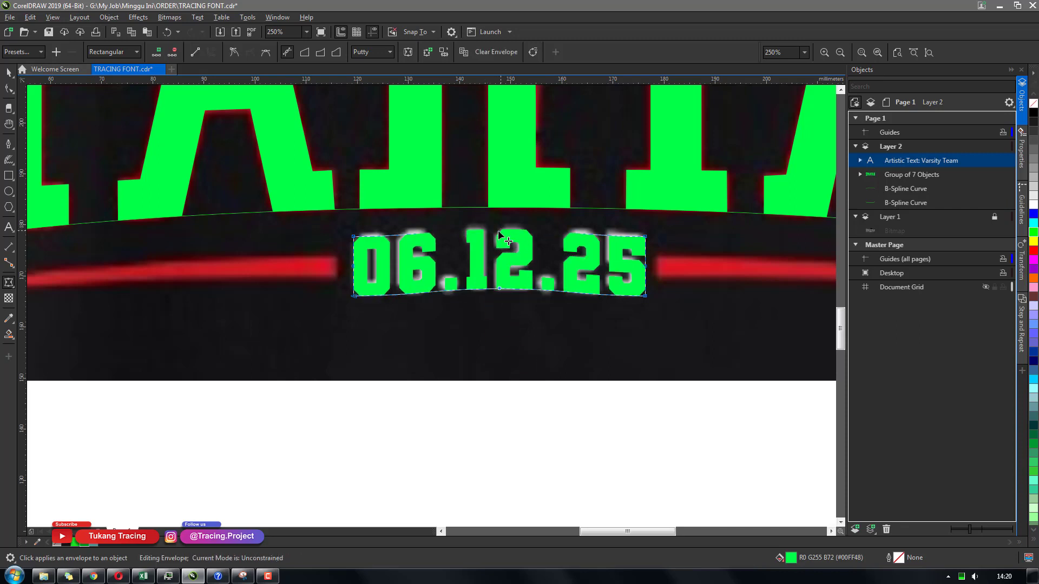
# Refine the envelope nodes so the date text's corners match the reference date's outline
pyautogui.click(414, 240)
pyautogui.moveTo(401, 236); pyautogui.dragTo(400, 233)
pyautogui.click(354, 296)
pyautogui.moveTo(402, 296); pyautogui.dragTo(402, 294)
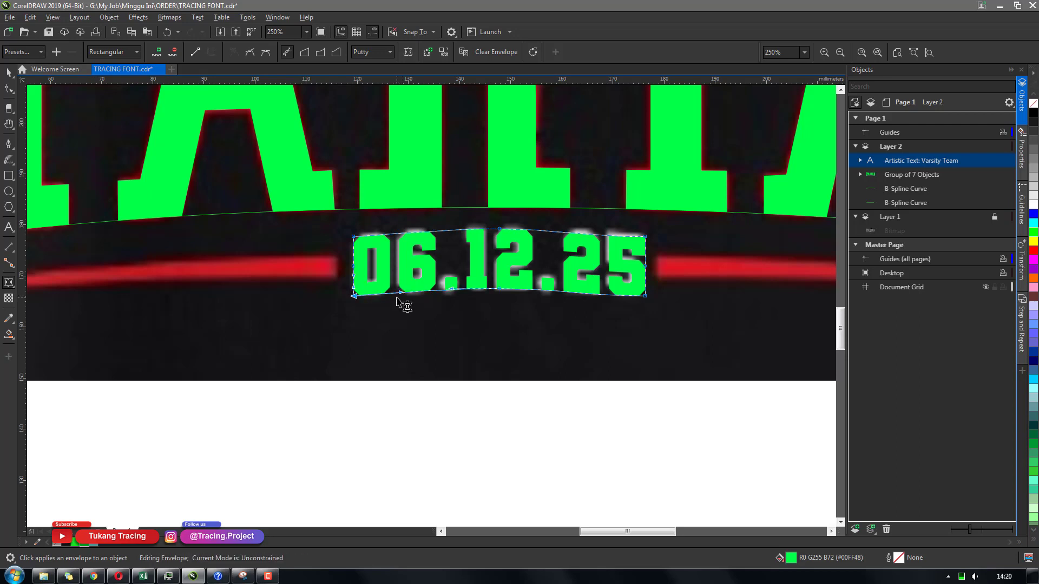
pyautogui.click(645, 296)
pyautogui.moveTo(597, 297); pyautogui.dragTo(597, 293)
pyautogui.click(645, 237)
pyautogui.moveTo(596, 237); pyautogui.dragTo(596, 234)
pyautogui.press('space')
pyautogui.click(551, 338)
pyautogui.moveTo(509, 271); pyautogui.dragTo(506, 409)
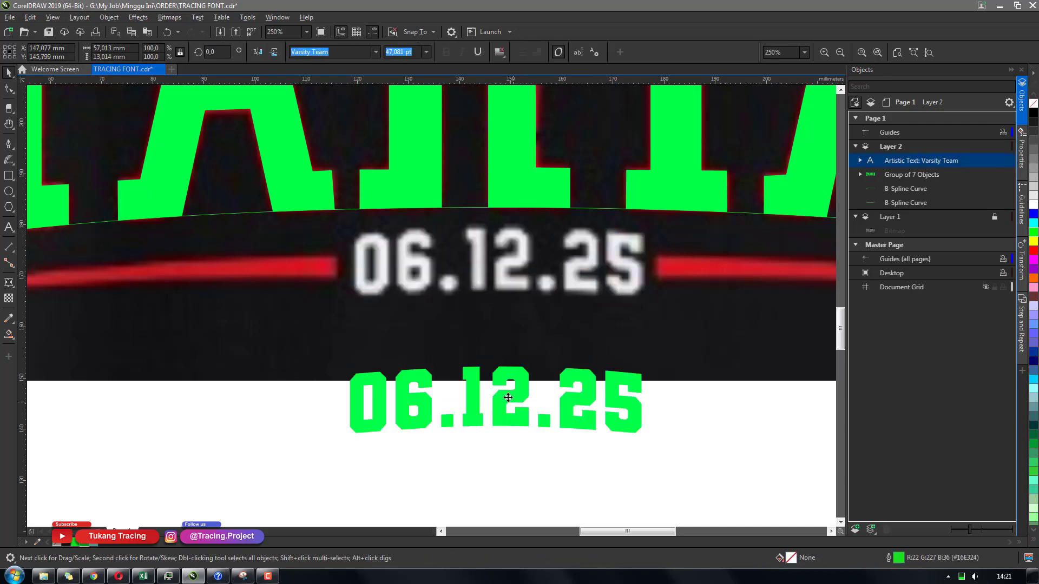
pyautogui.hotkey('ctrl', 'z')
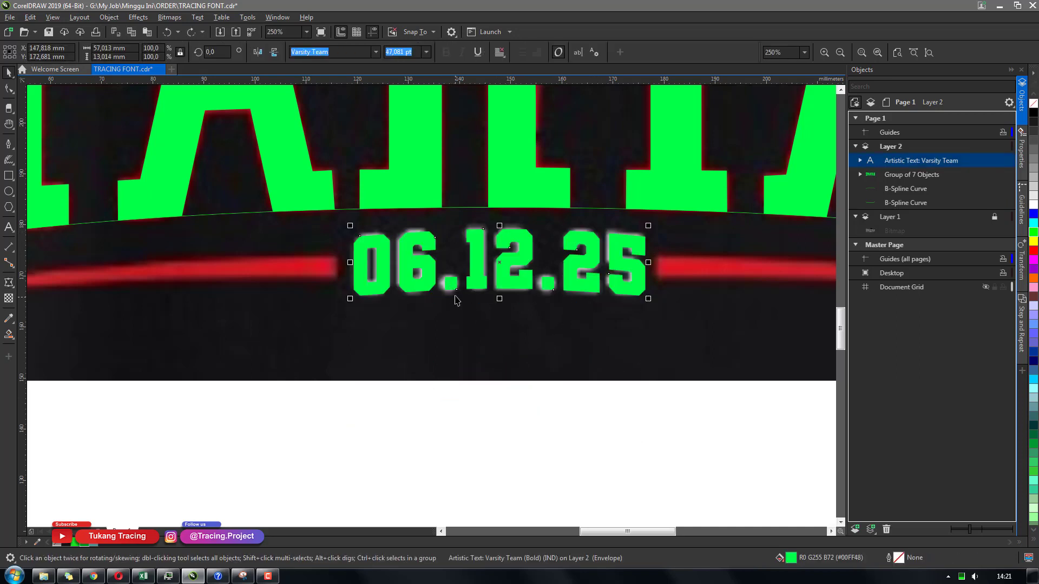
# Convert the date text to curves and delete its two square period shapes
pyautogui.scroll(2, 494, 286)
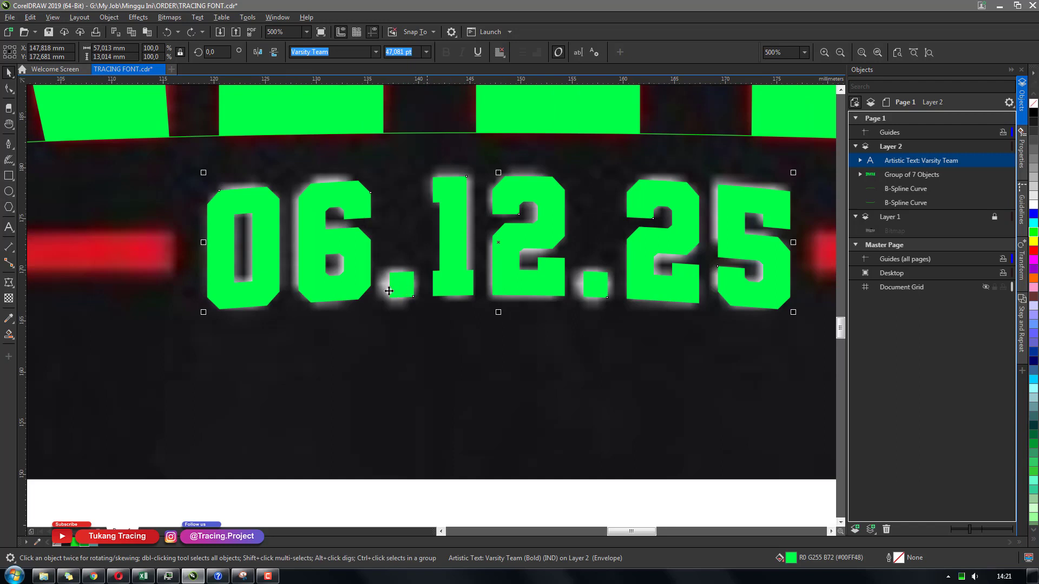
pyautogui.hotkey('ctrl', 'q')
pyautogui.press('F10')
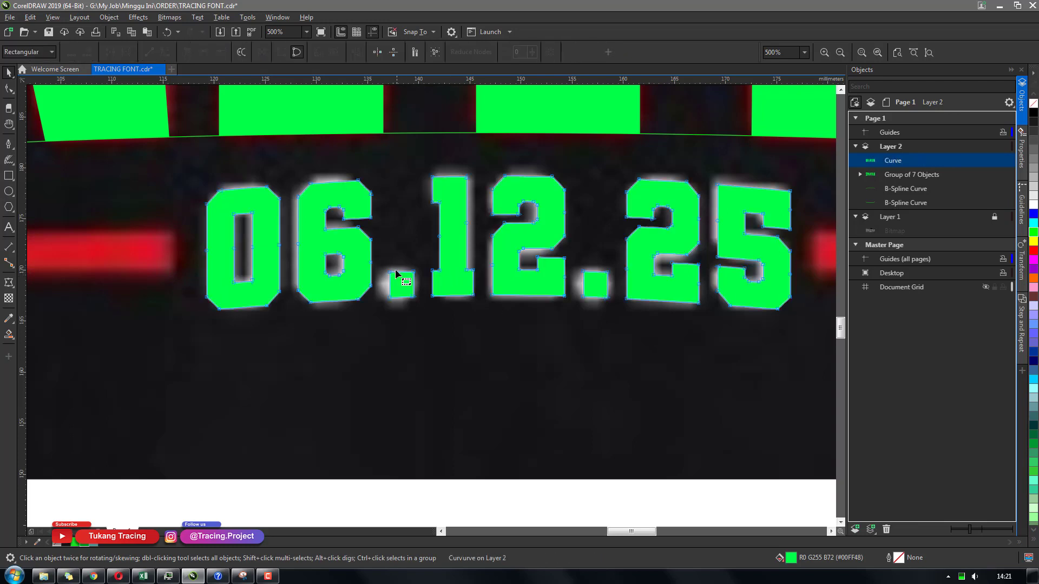
pyautogui.press('Delete')
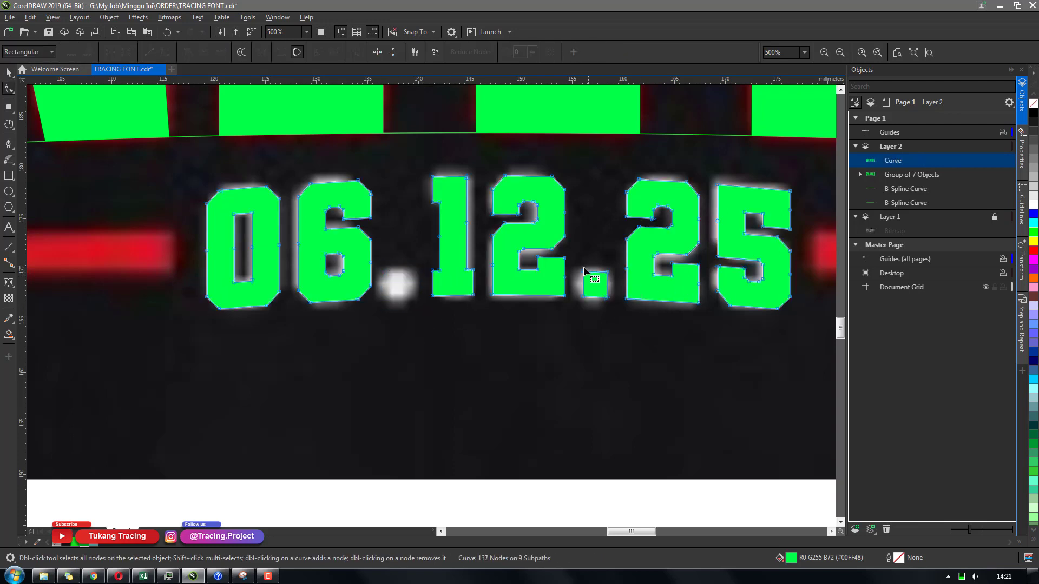
pyautogui.moveTo(575, 264); pyautogui.dragTo(620, 307)
pyautogui.press('Delete')
pyautogui.press('space')
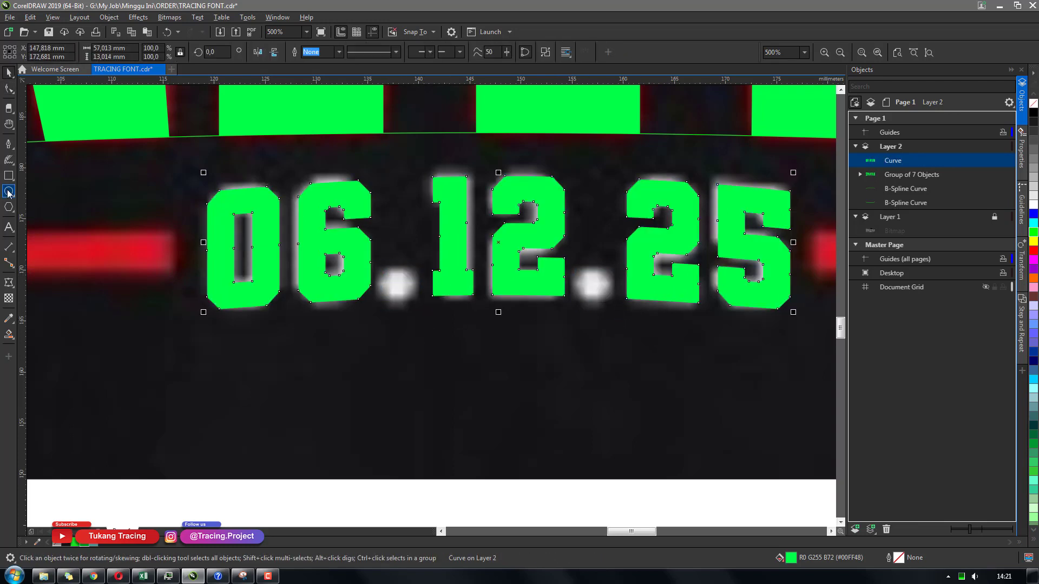
# Draw a small circle over the first period, fill it green and remove its outline
pyautogui.click(9, 192)
pyautogui.moveTo(383, 274); pyautogui.dragTo(413, 302)
pyautogui.press('space')
pyautogui.click(82, 544)
pyautogui.rightClick(58, 545)
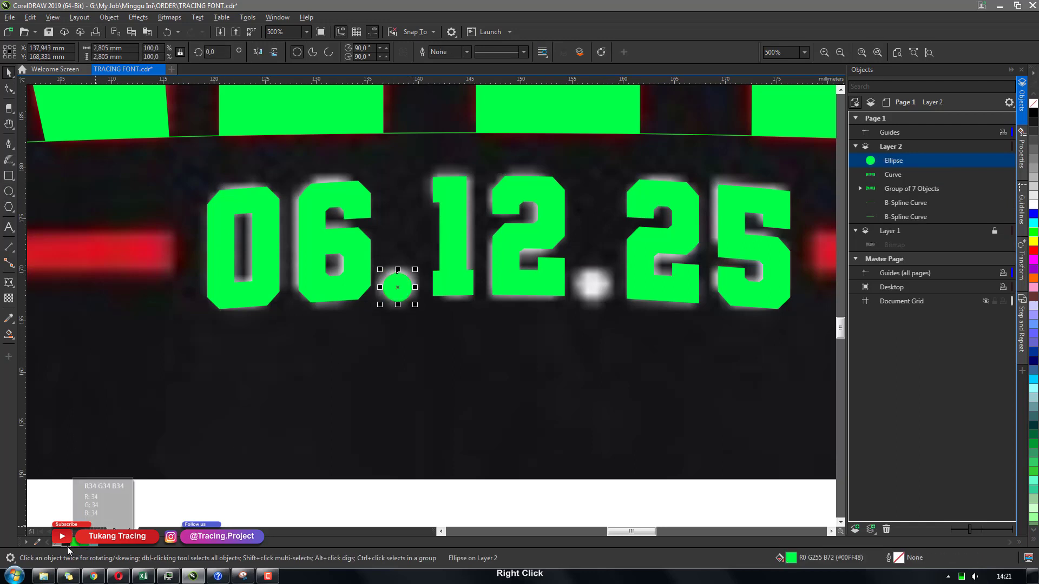
# Duplicate the green circle onto the second period position
pyautogui.moveTo(415, 304); pyautogui.dragTo(604, 293)
pyautogui.press('KP_Add')
pyautogui.click(596, 336)
# Group the two circles with the date digits
pyautogui.scroll(-2, 594, 336)
pyautogui.moveTo(723, 396); pyautogui.dragTo(381, 251)
pyautogui.hotkey('ctrl', 'g')
pyautogui.scroll(-4, 399, 329)
pyautogui.scroll(4, 392, 315)
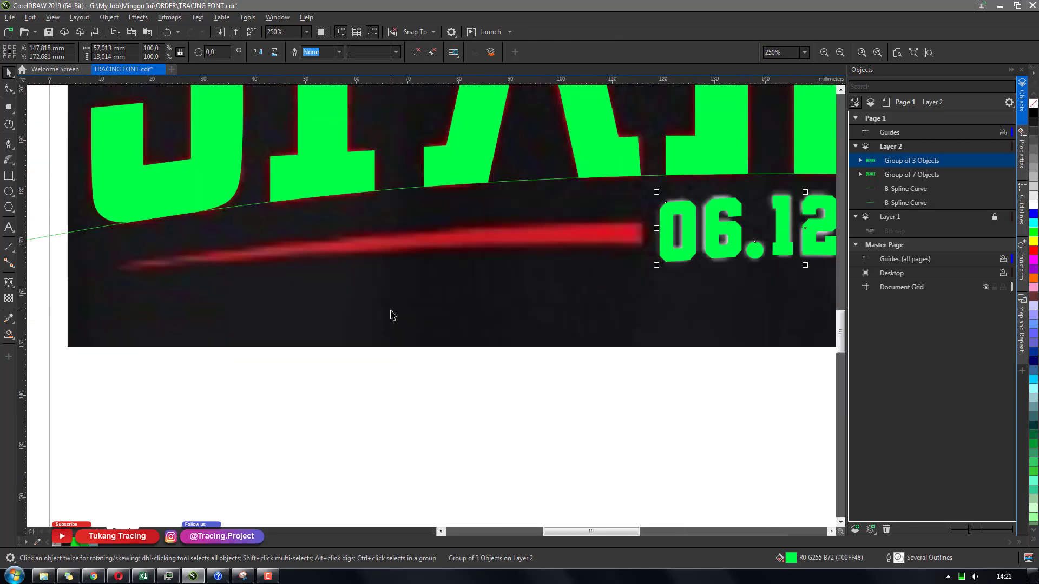
# Draw a short vertical B-spline line marking the swoosh's end beside the date
pyautogui.press('b')
pyautogui.click(642, 208)
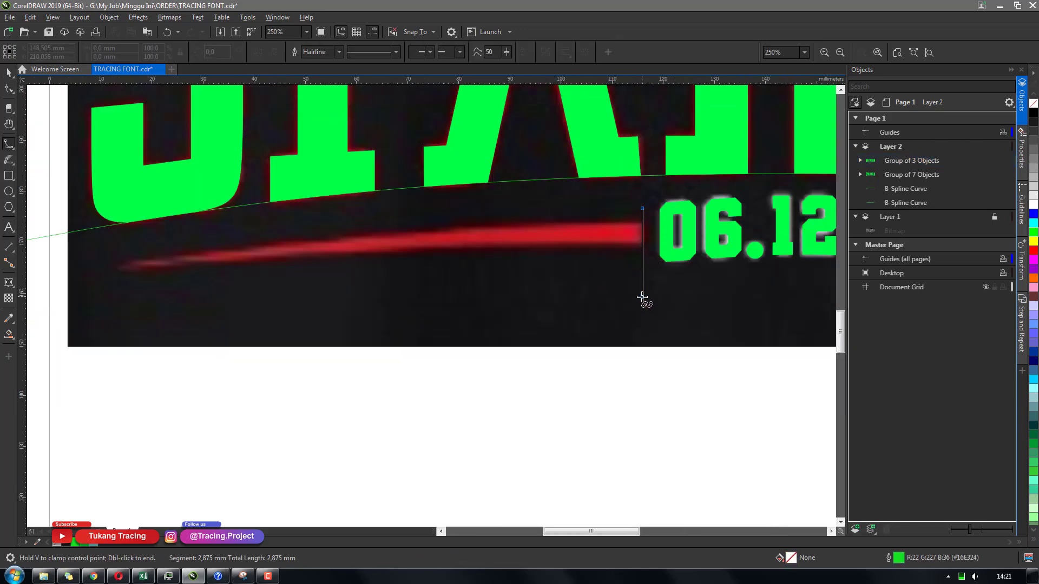
pyautogui.doubleClick(643, 296)
# Trace the bottom edge of the left red swoosh with a B-spline curve
pyautogui.click(91, 275)
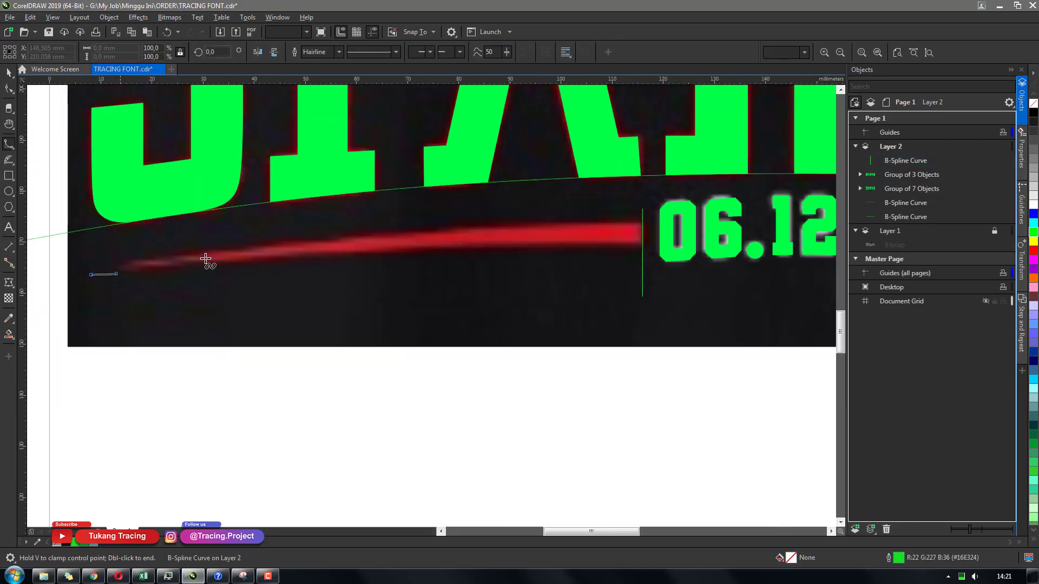
pyautogui.click(391, 244)
pyautogui.click(471, 238)
pyautogui.doubleClick(672, 239)
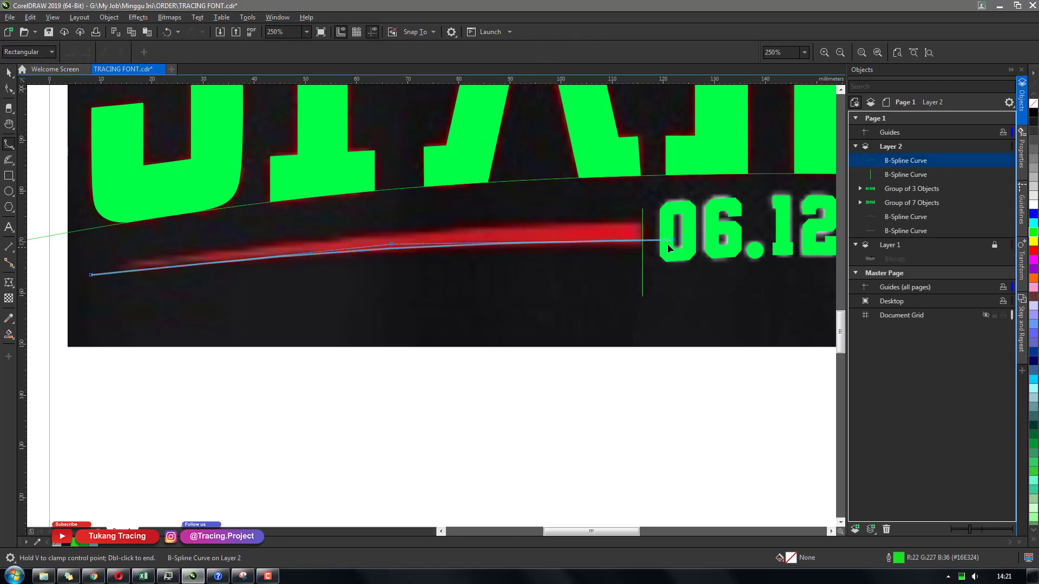
# Nudge the curve's right end node down and its left end node up slightly
pyautogui.press('F10')
pyautogui.moveTo(666, 229); pyautogui.dragTo(684, 285)
pyautogui.press('Down')
pyautogui.press('Down')
pyautogui.press('Down')
pyautogui.press('Down')
pyautogui.press('space')
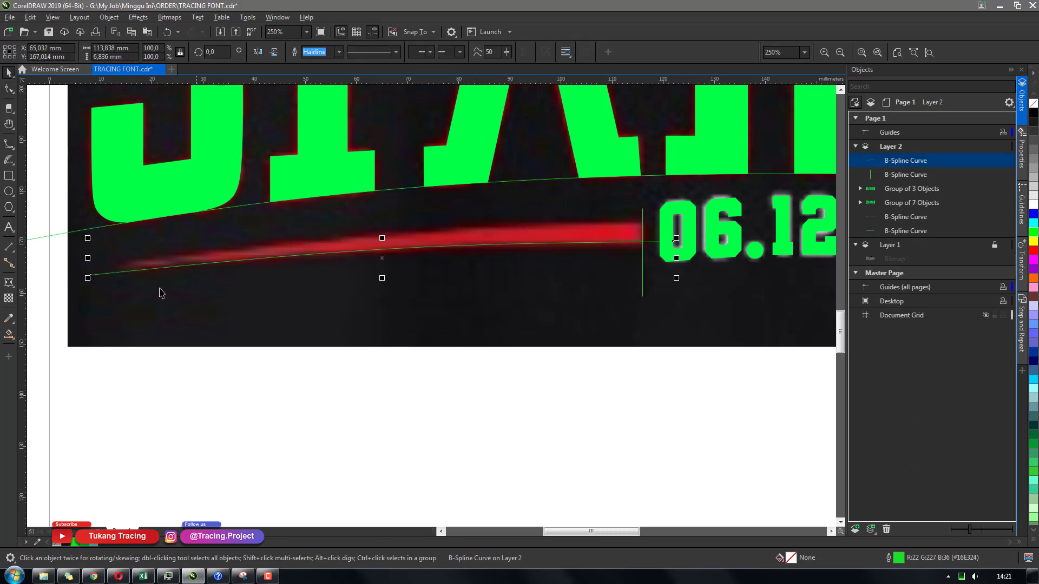
pyautogui.press('space')
pyautogui.moveTo(74, 260); pyautogui.dragTo(152, 323)
pyautogui.press('Up')
pyautogui.press('Up')
pyautogui.press('Up')
pyautogui.press('Up')
pyautogui.press('space')
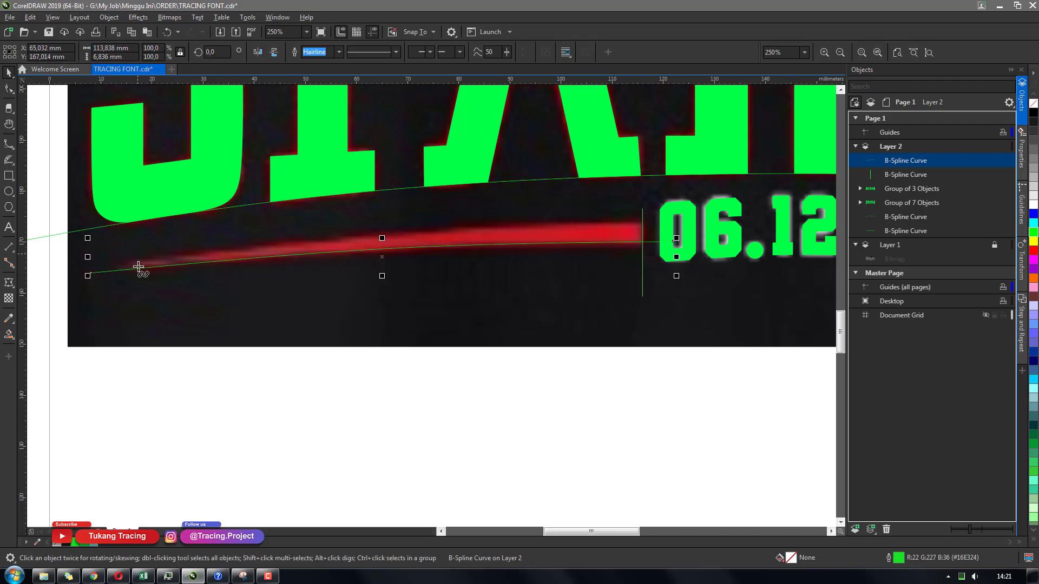
# Trace the top edge of the left swoosh with another B-spline curve
pyautogui.click(101, 271)
pyautogui.click(436, 225)
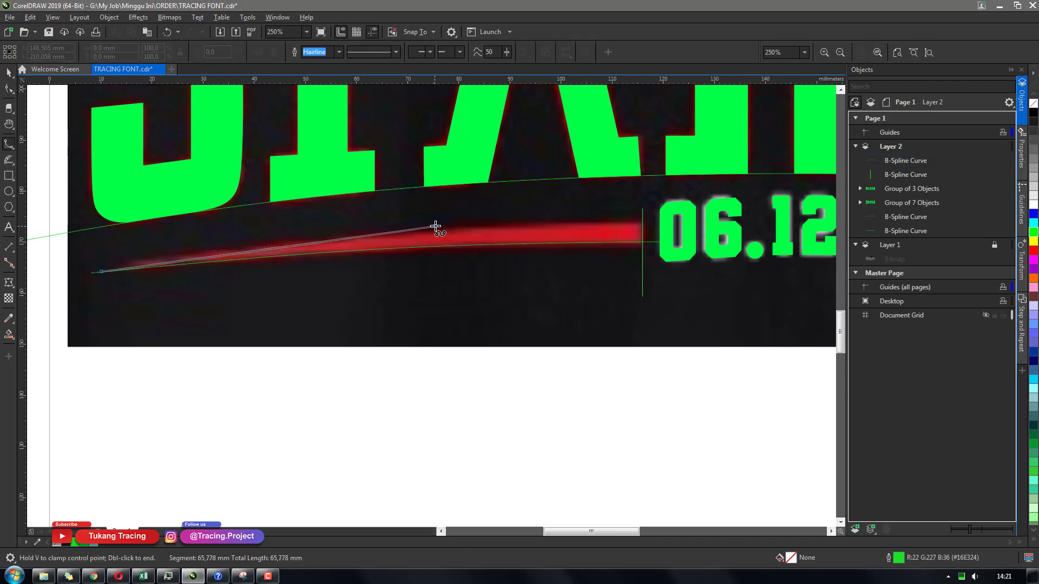
pyautogui.doubleClick(659, 220)
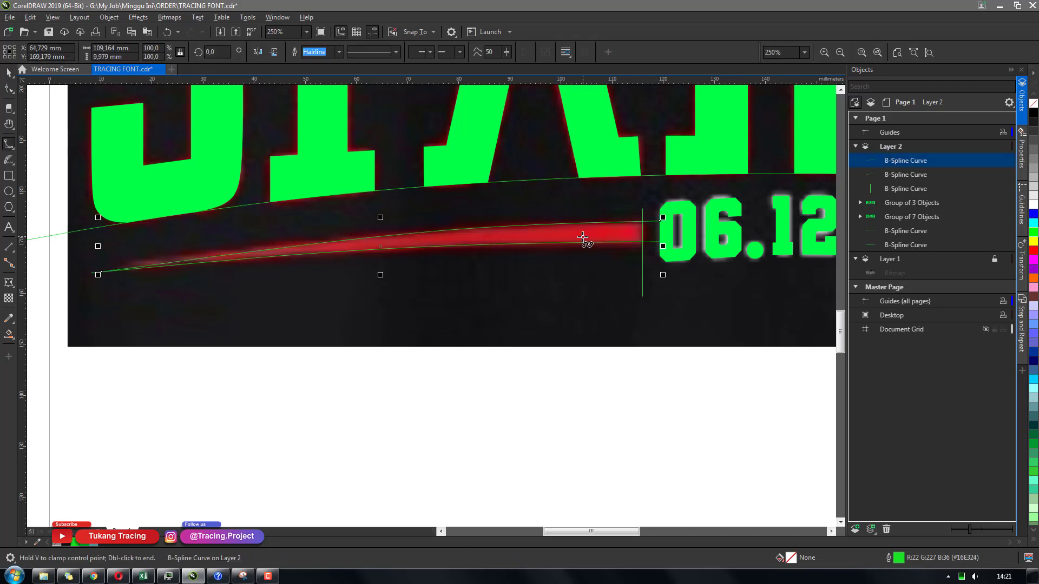
# Smart Fill the area enclosed by the swoosh curves to create the swoosh shape
pyautogui.press('space')
pyautogui.moveTo(101, 271); pyautogui.dragTo(83, 269)
pyautogui.click(100, 272)
pyautogui.press('s')
pyautogui.click(511, 240)
pyautogui.press('space')
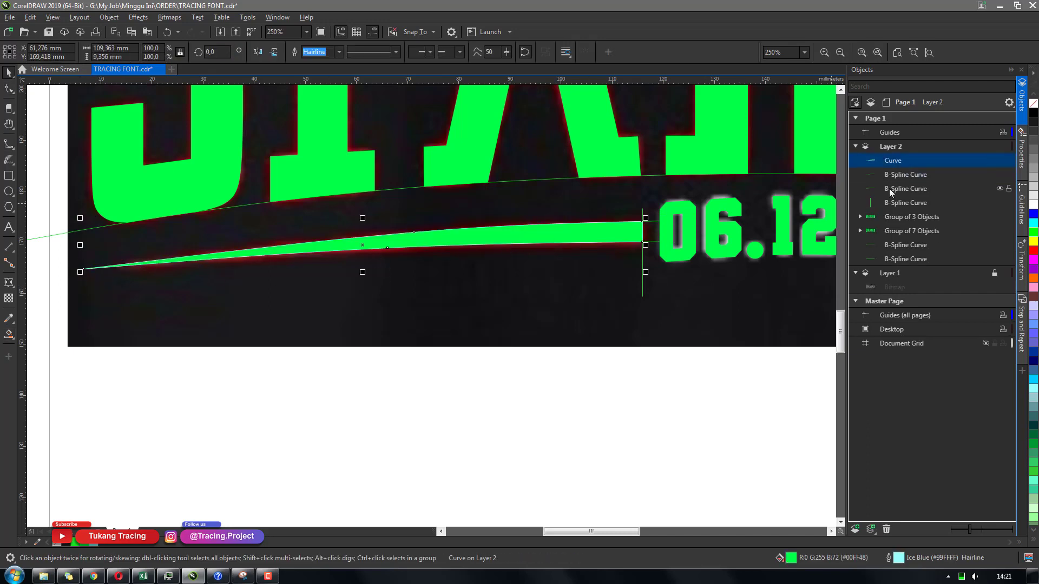
# Delete the three B-spline helper curves used for the swoosh
pyautogui.click(888, 189)
pyautogui.click(887, 202)
pyautogui.keyDown('shift'); pyautogui.click(895, 174); pyautogui.keyUp('shift')
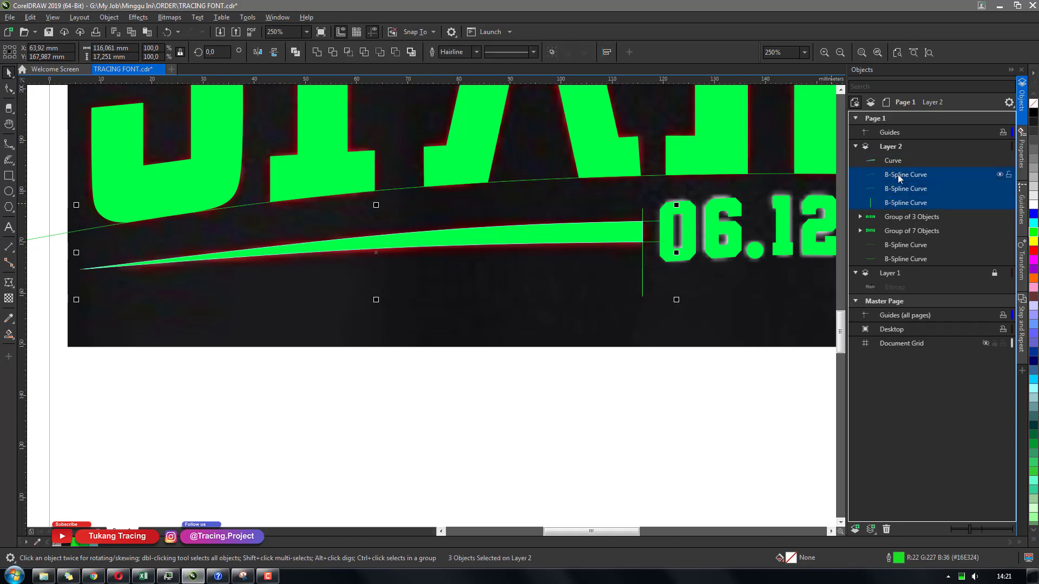
pyautogui.press('Delete')
# Copy the swoosh, mirror it horizontally, and place the copy on the right side of the date
pyautogui.scroll(-2, 718, 240)
pyautogui.moveTo(633, 383); pyautogui.dragTo(394, 394)
pyautogui.click(407, 253)
pyautogui.hotkey('ctrl', 'c')
pyautogui.hotkey('ctrl', 'v')
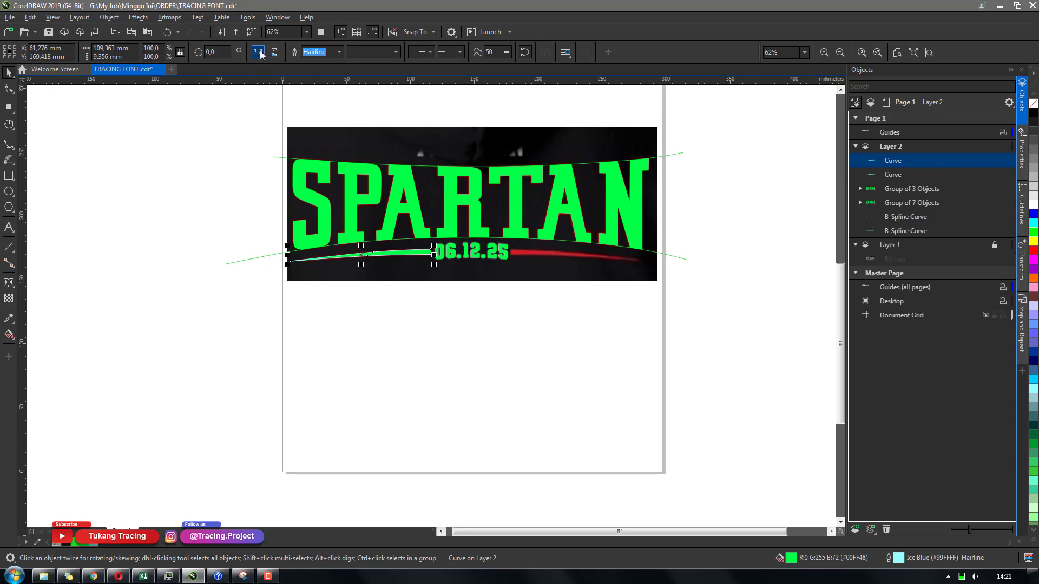
pyautogui.click(258, 51)
pyautogui.moveTo(406, 265); pyautogui.dragTo(626, 309)
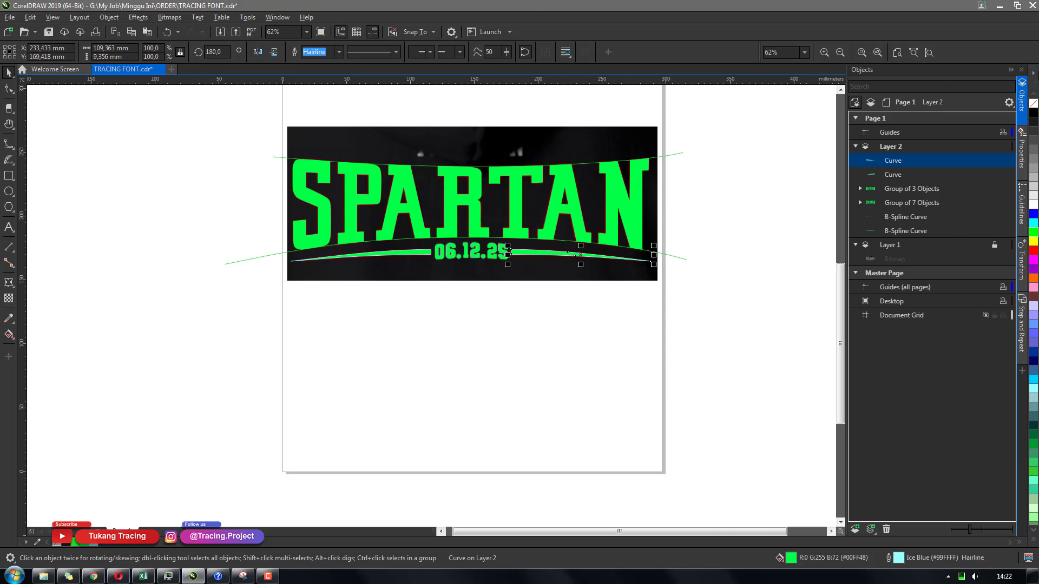
# Delete the two arching B-spline guide curves above and below the lettering
pyautogui.scroll(2, 597, 245)
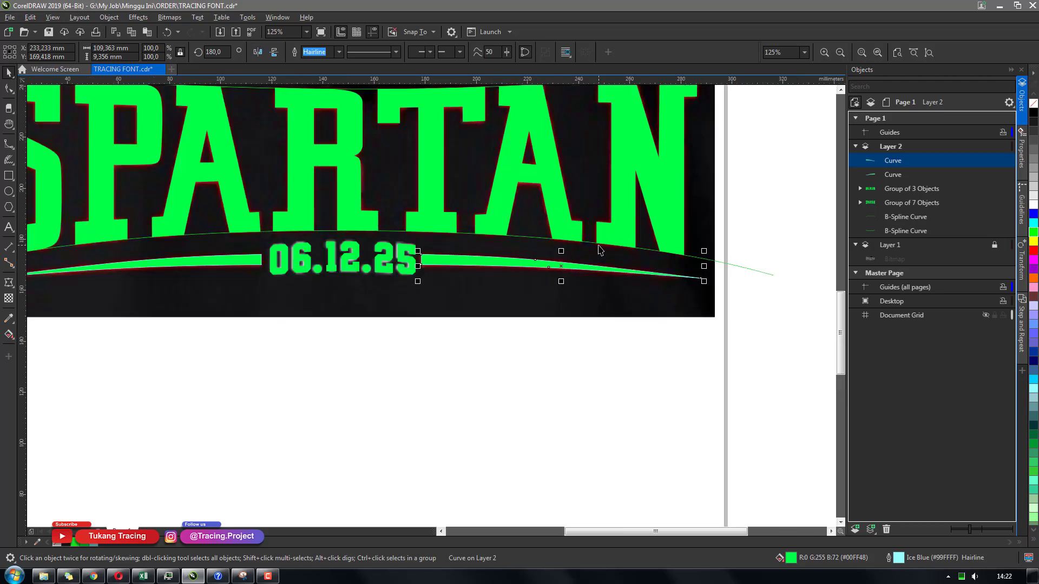
pyautogui.scroll(-2, 547, 322)
pyautogui.moveTo(657, 370); pyautogui.dragTo(250, 163)
pyautogui.click(612, 327)
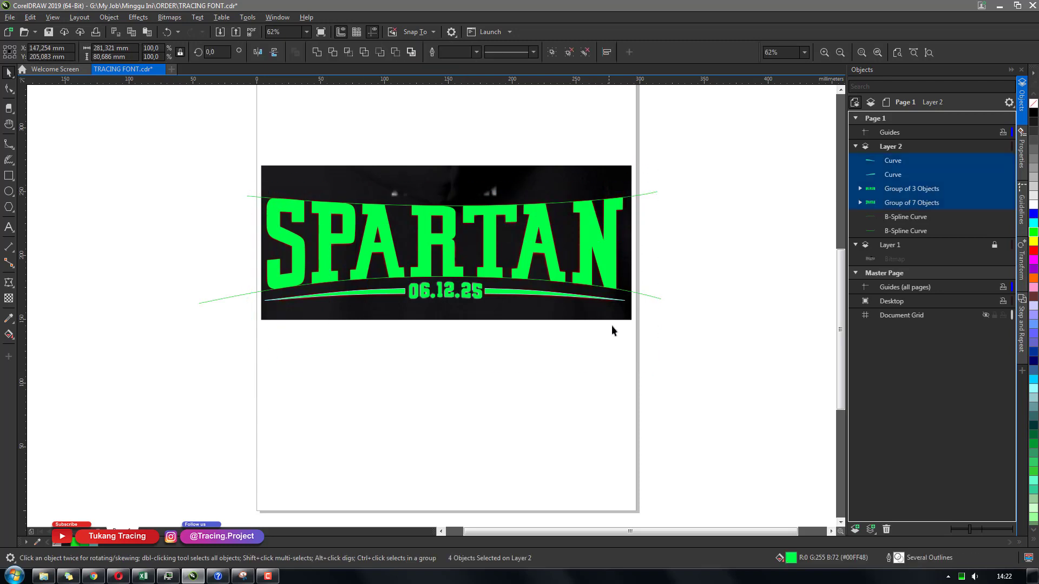
pyautogui.click(649, 296)
pyautogui.press('Delete')
pyautogui.click(649, 196)
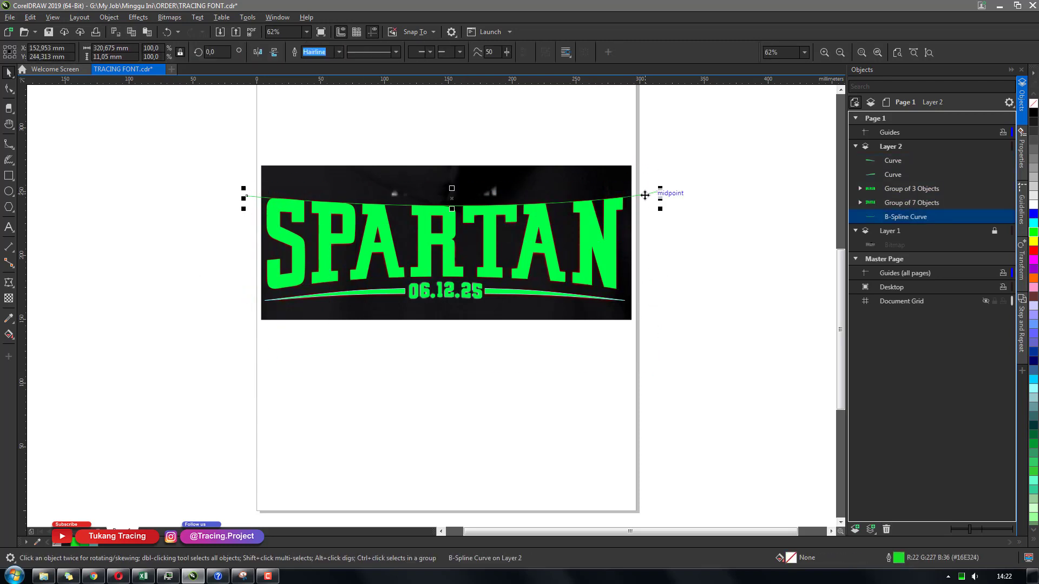
pyautogui.press('Delete')
pyautogui.moveTo(643, 322); pyautogui.dragTo(215, 162)
pyautogui.moveTo(444, 244); pyautogui.dragTo(451, 343)
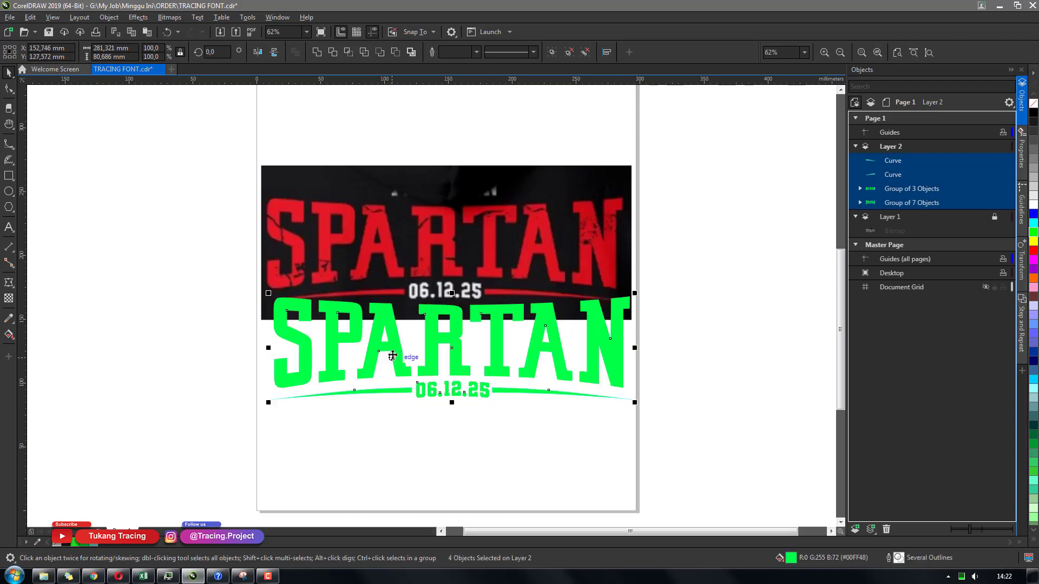
pyautogui.hotkey('ctrl', 'z')
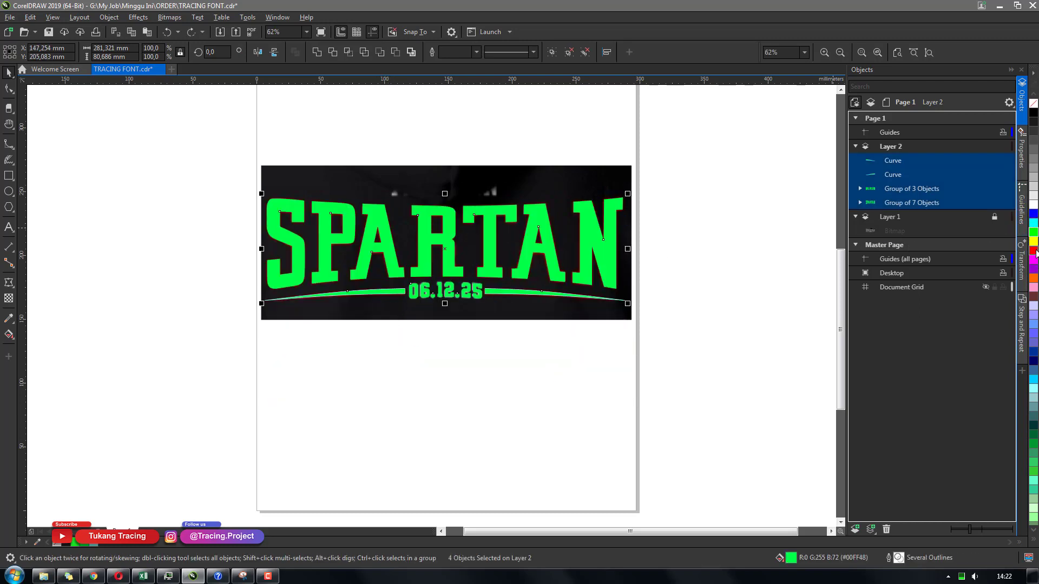
pyautogui.hotkey('ctrl', 'z')
# Fill the lettering red, make the date white, and remove outlines from all traced shapes
pyautogui.click(453, 335)
pyautogui.click(444, 291)
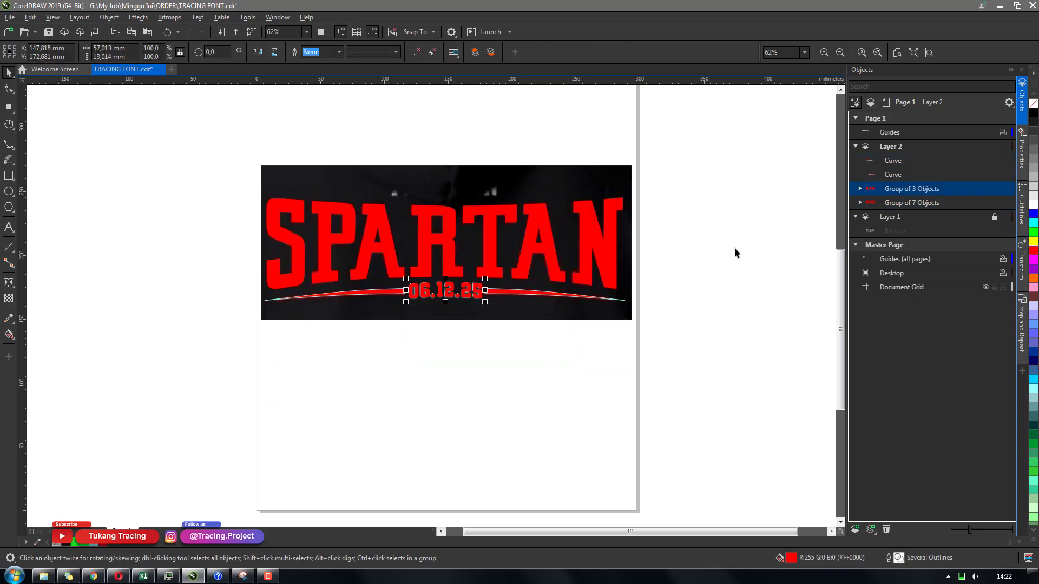
pyautogui.click(1031, 213)
pyautogui.moveTo(693, 364); pyautogui.dragTo(222, 173)
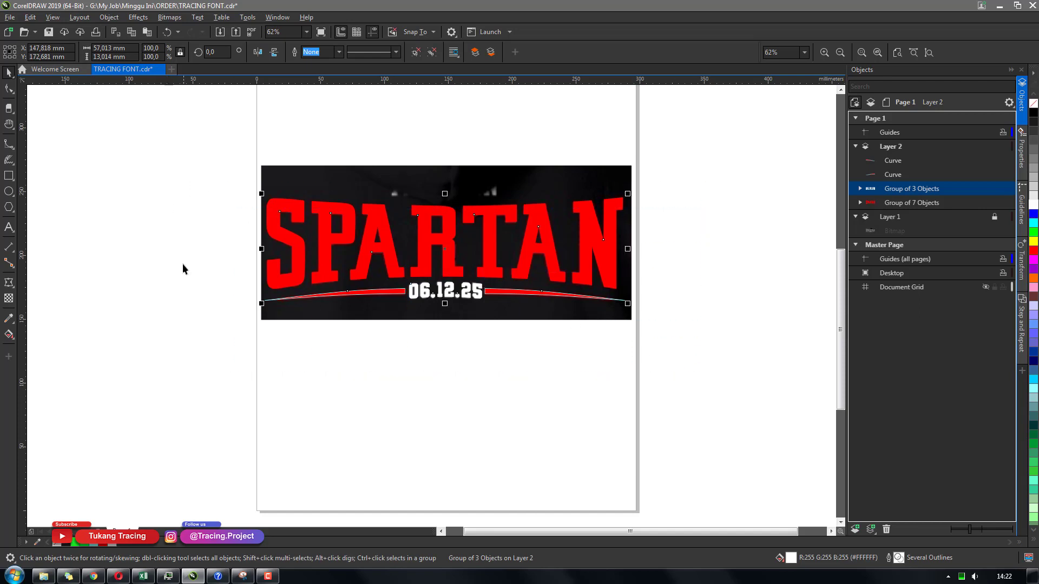
pyautogui.rightClick(58, 544)
pyautogui.moveTo(453, 246)
pyautogui.mouseDown()
pyautogui.moveTo(457, 389)
pyautogui.moveTo(455, 377)
pyautogui.mouseUp()
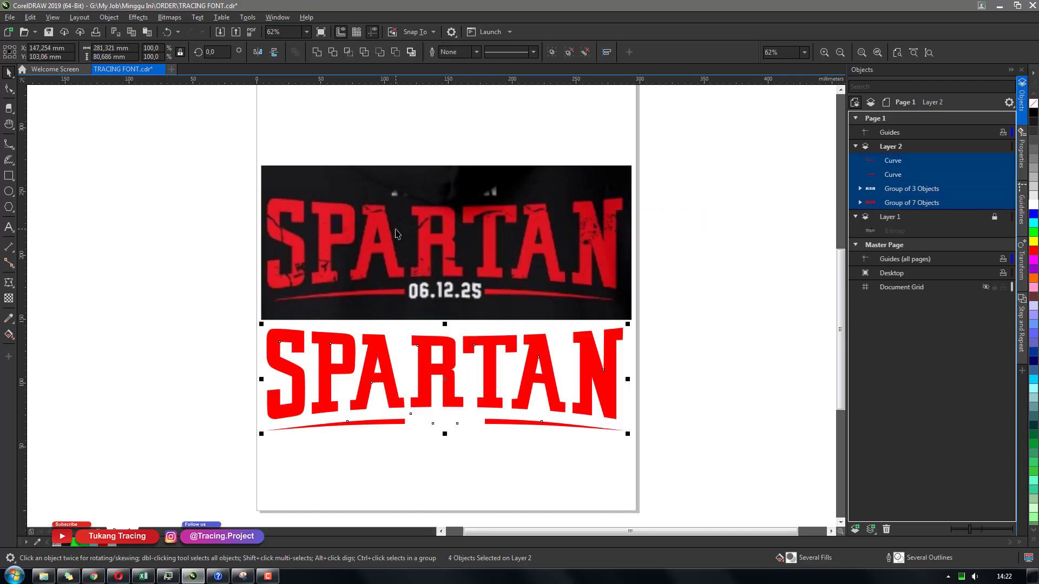
pyautogui.scroll(2, 396, 233)
pyautogui.scroll(-1, 358, 200)
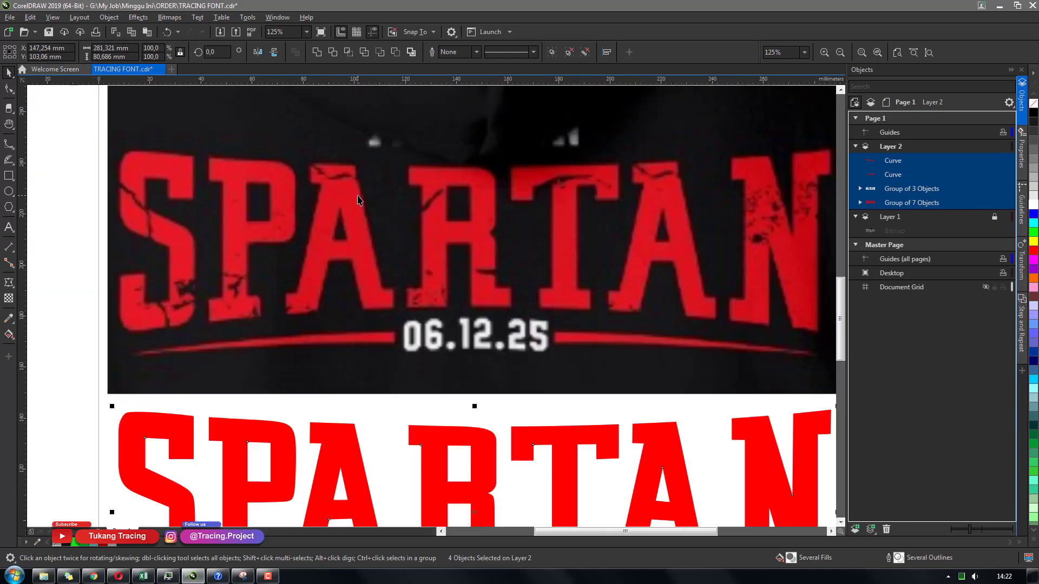
pyautogui.hotkey('ctrl', 'z')
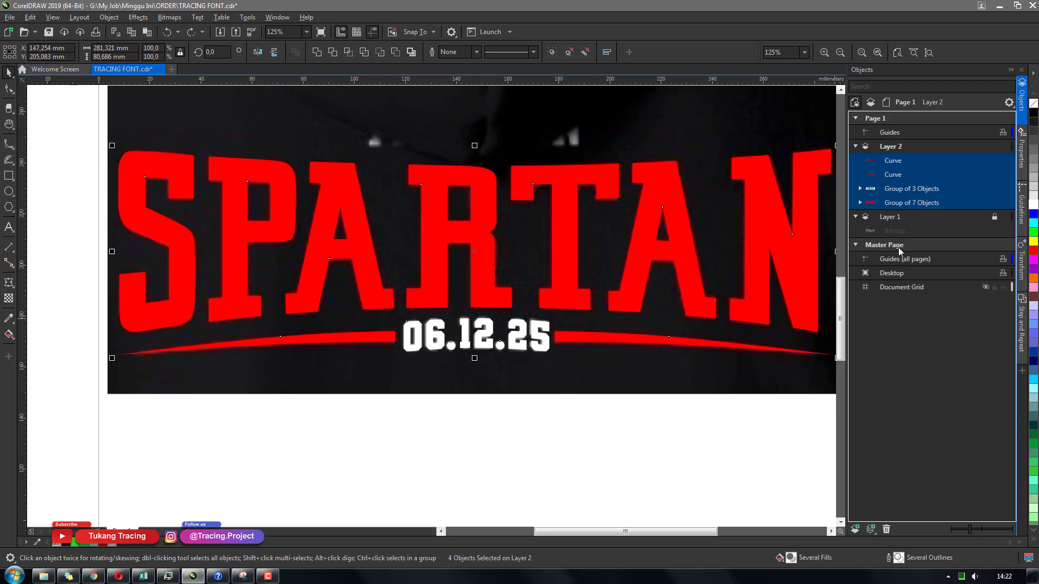
# Add a new layer, hide Layer 2, and save the document
pyautogui.click(854, 529)
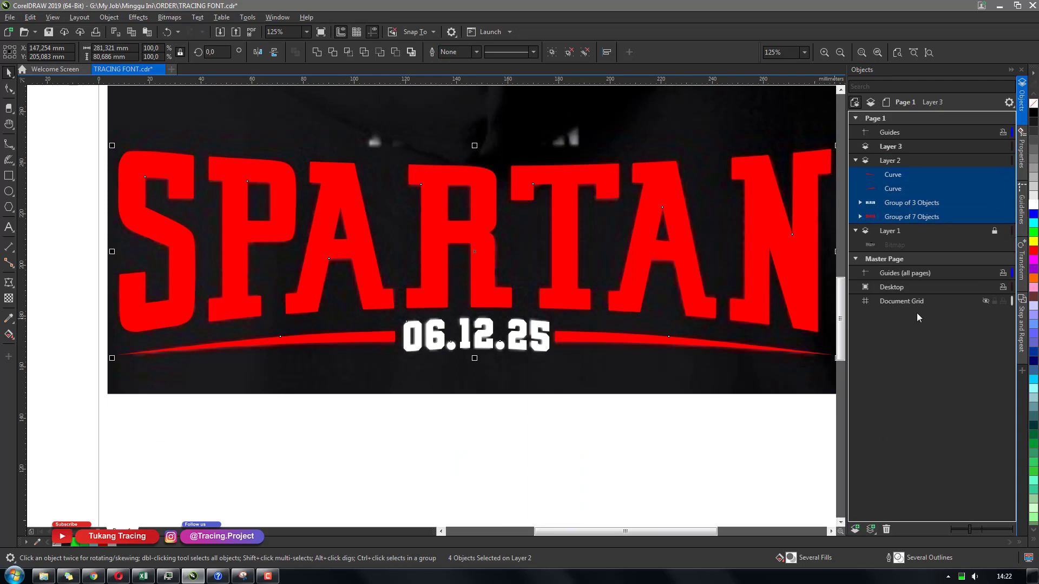
pyautogui.click(897, 162)
pyautogui.click(985, 162)
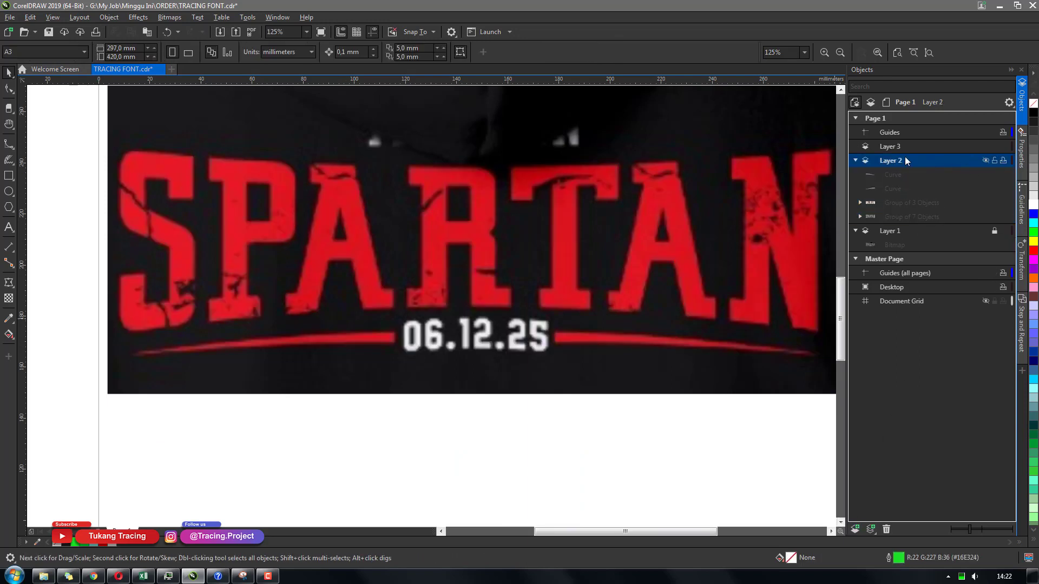
pyautogui.click(895, 147)
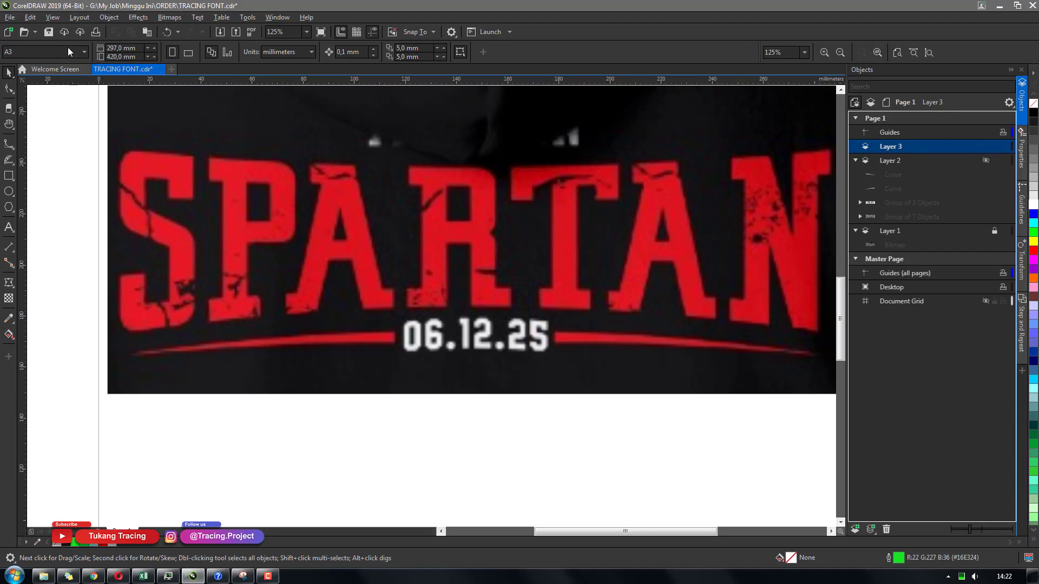
pyautogui.hotkey('ctrl', 's')
# Start tracing a crack in the reference S on the new layer with the Polyline tool
pyautogui.scroll(3, 118, 214)
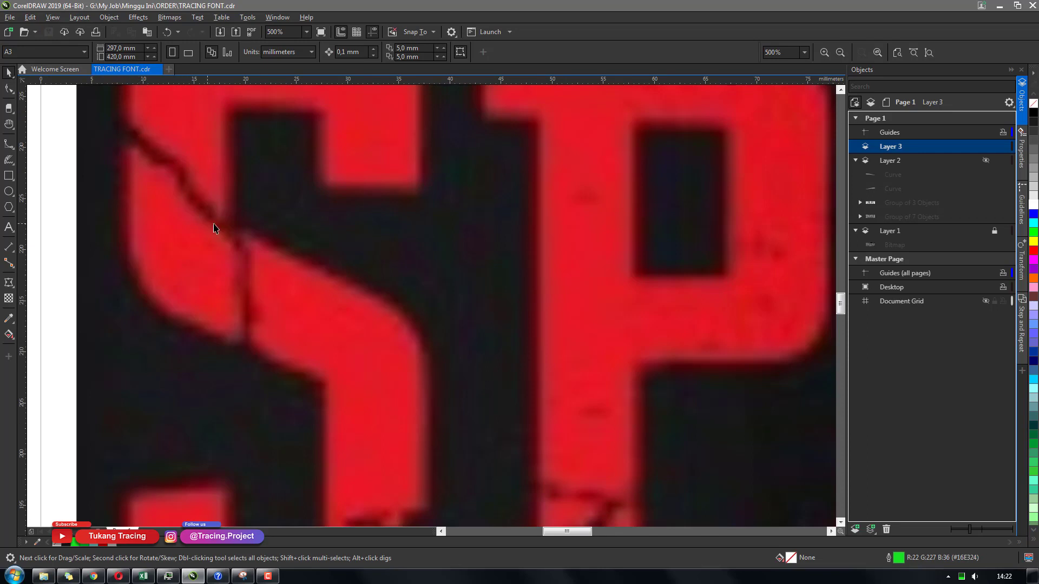
pyautogui.click(14, 148)
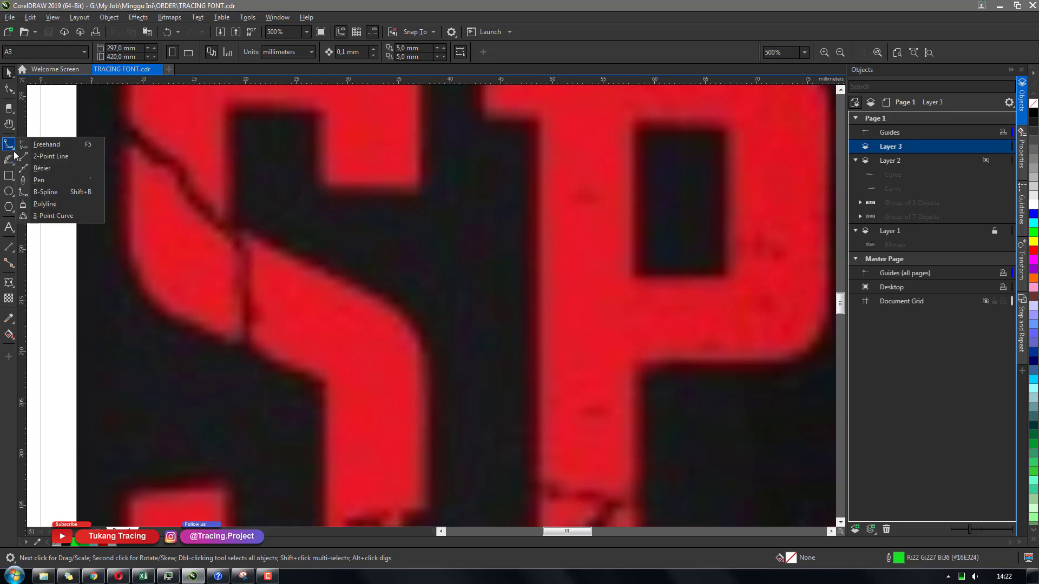
pyautogui.click(48, 204)
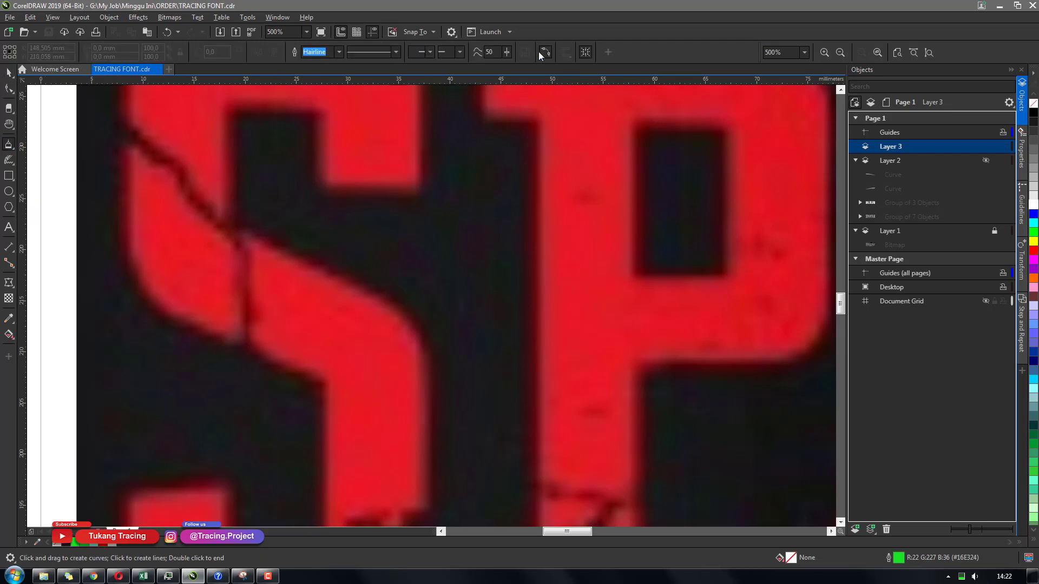
pyautogui.moveTo(116, 126)
pyautogui.mouseDown()
pyautogui.moveTo(183, 172)
pyautogui.moveTo(242, 237)
pyautogui.moveTo(256, 315)
pyautogui.moveTo(244, 349)
pyautogui.moveTo(239, 254)
pyautogui.moveTo(175, 171)
pyautogui.moveTo(116, 126)
pyautogui.mouseUp()
pyautogui.scroll(-2, 369, 289)
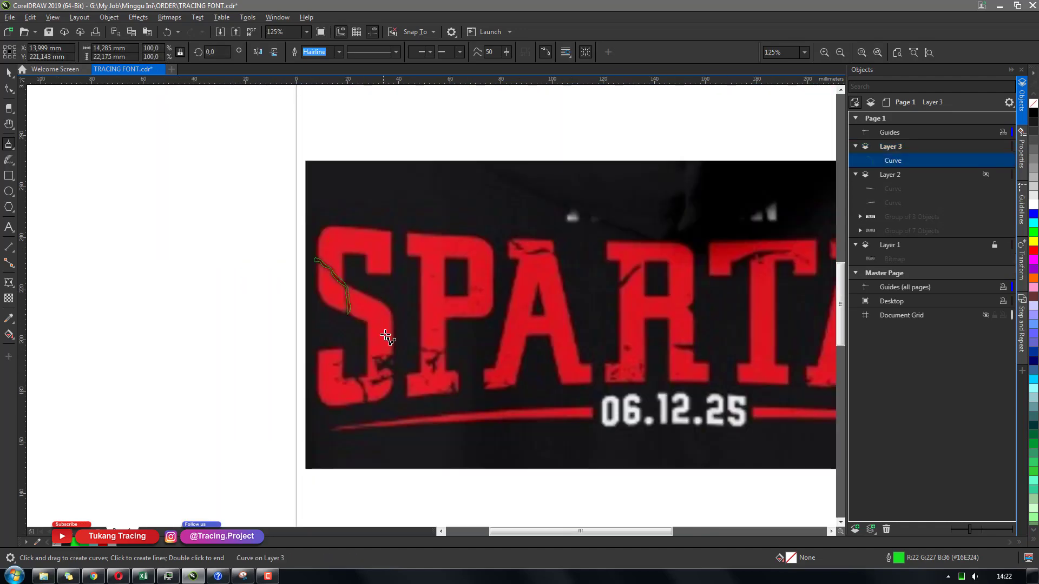
pyautogui.scroll(2, 398, 374)
pyautogui.scroll(-1, 415, 297)
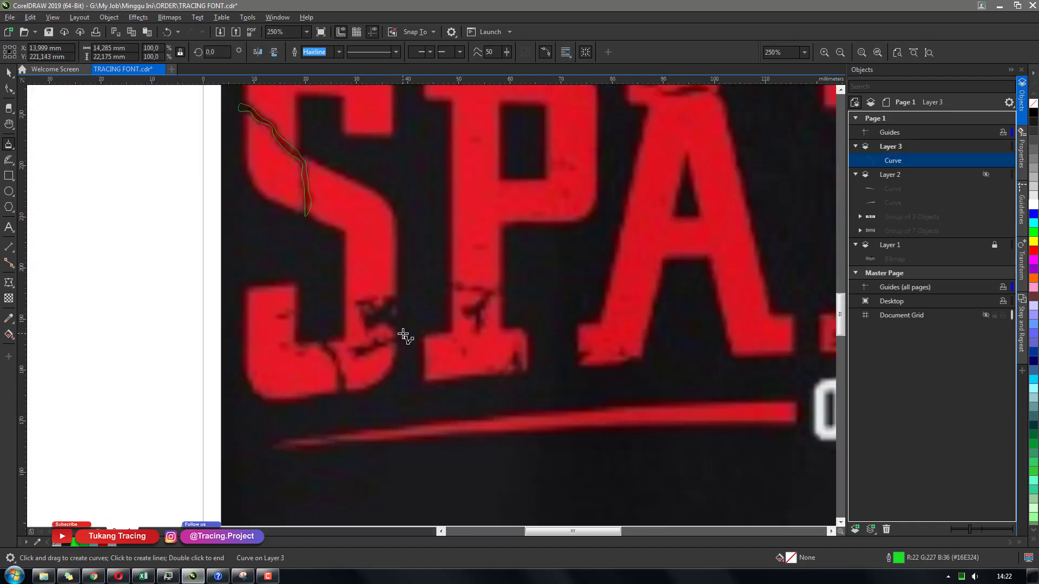
pyautogui.scroll(-1, 403, 336)
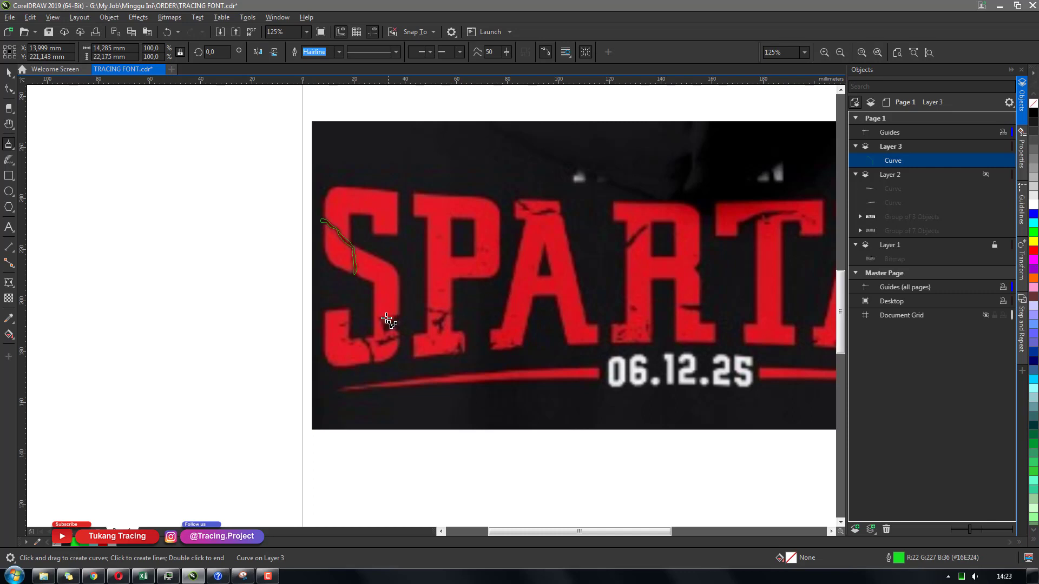
# Zoom into the S and trace two small crack shapes in its lower part with the Polyline tool
pyautogui.scroll(1, 387, 321)
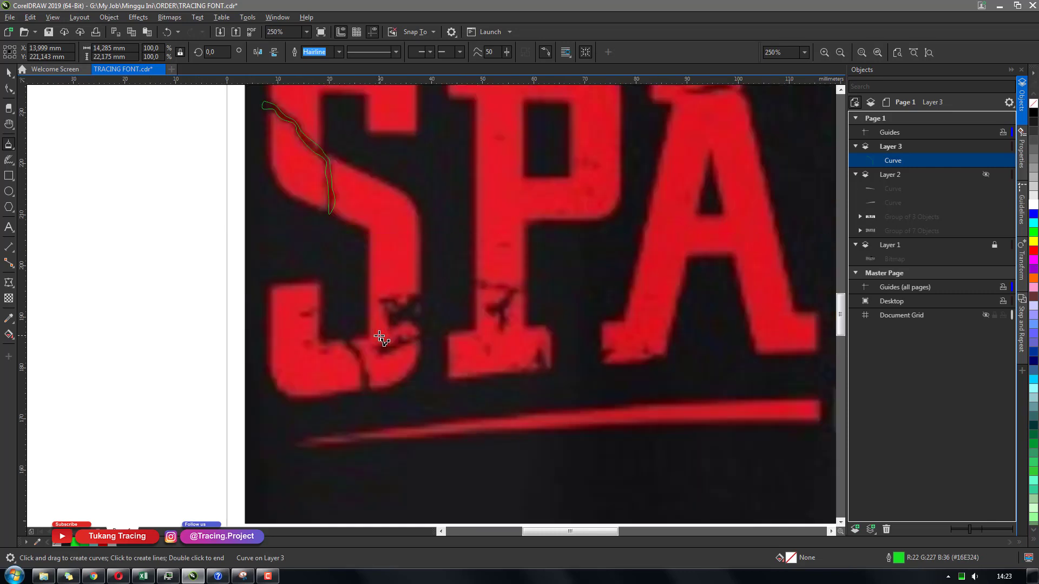
pyautogui.scroll(-1, 381, 338)
pyautogui.scroll(-1, 381, 338)
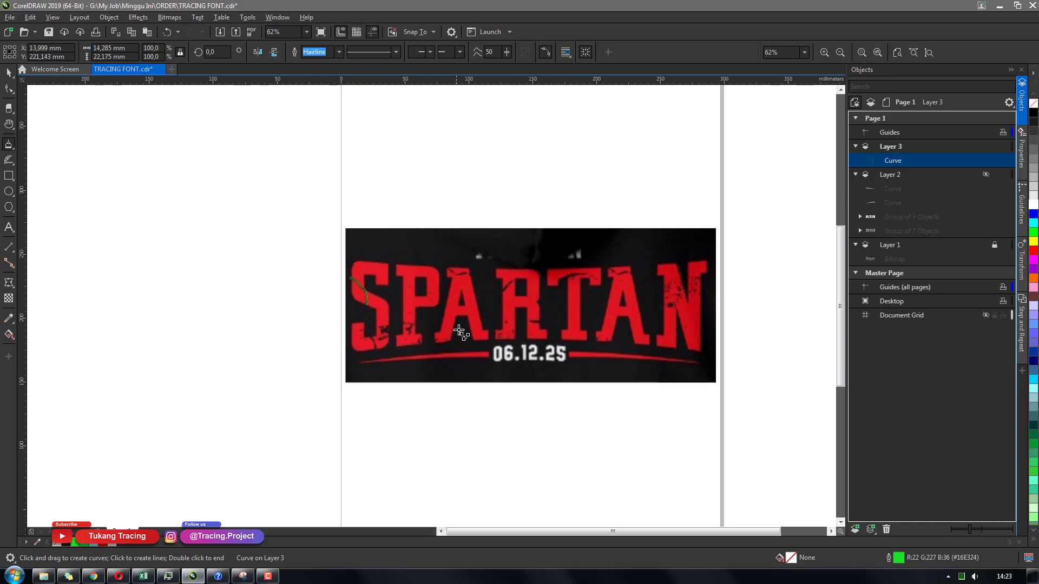
pyautogui.scroll(1, 536, 319)
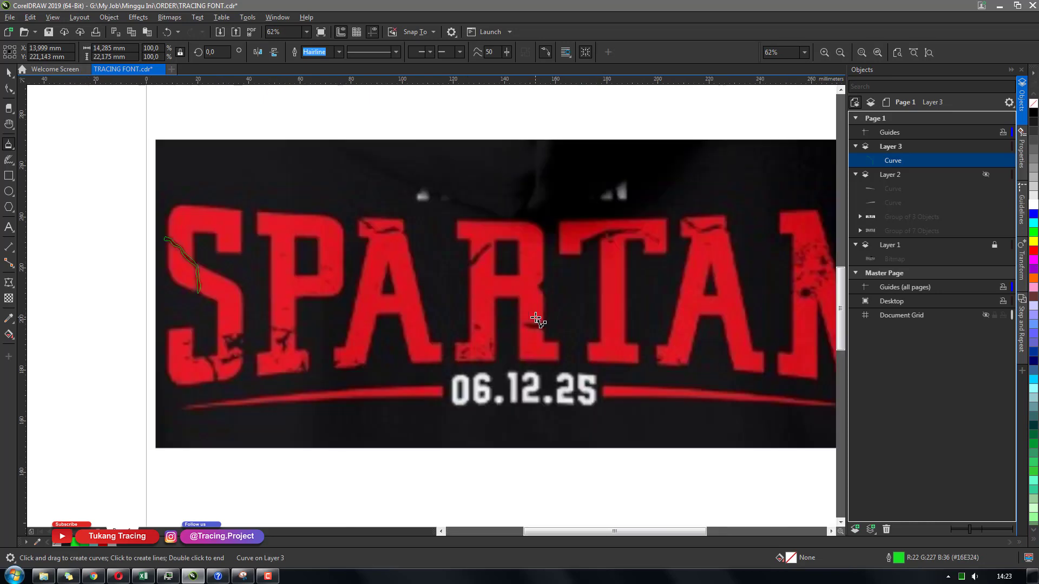
pyautogui.scroll(-1, 535, 319)
pyautogui.scroll(1, 588, 320)
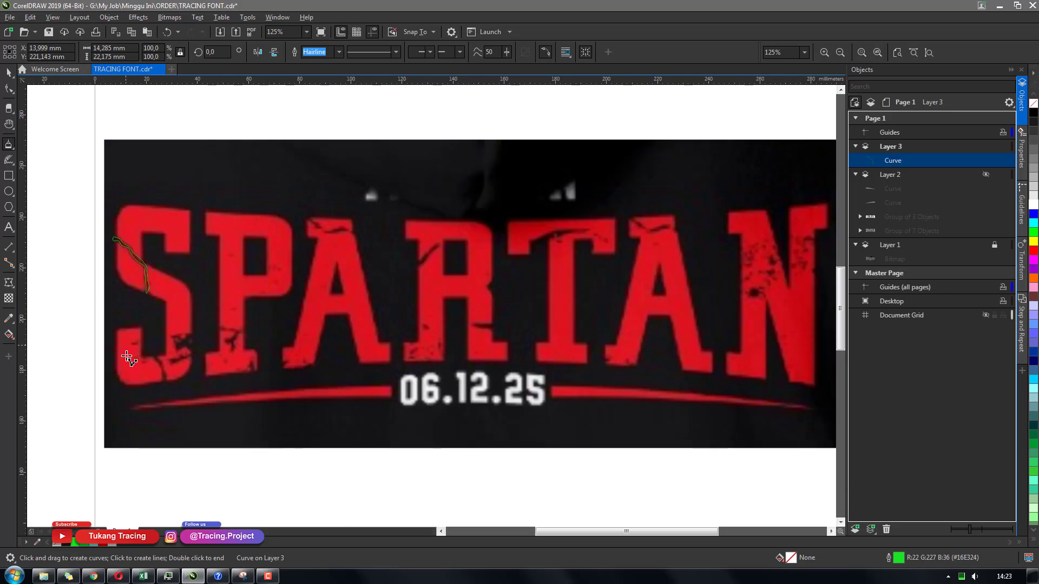
pyautogui.scroll(2, 127, 357)
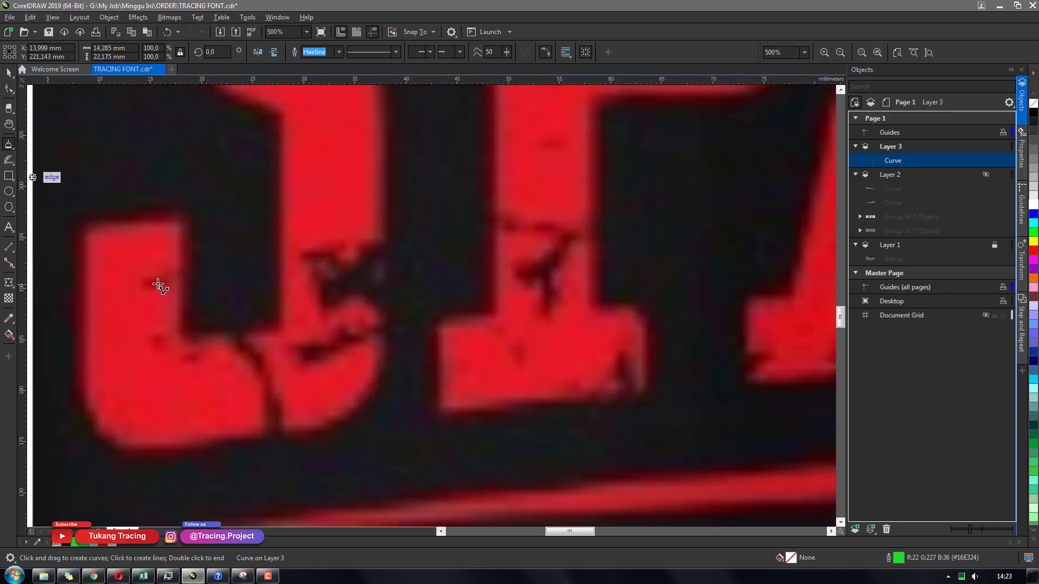
pyautogui.moveTo(155, 283)
pyautogui.mouseDown()
pyautogui.moveTo(161, 290)
pyautogui.moveTo(152, 283)
pyautogui.mouseUp()
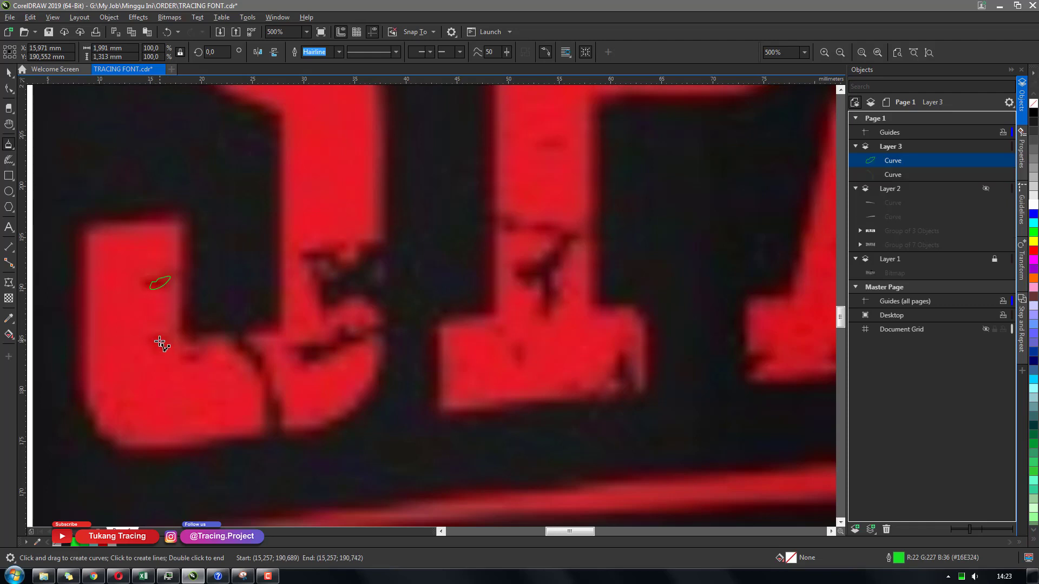
pyautogui.moveTo(156, 336); pyautogui.dragTo(189, 352)
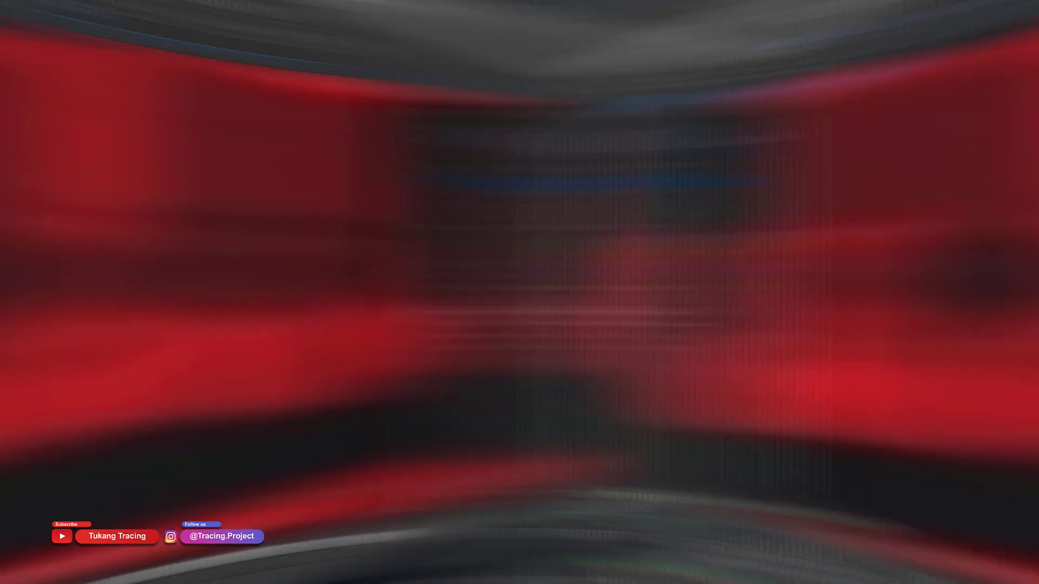
# Trace the cracks across the bottoms of the S and P with the Polyline tool
pyautogui.moveTo(299, 351)
pyautogui.mouseDown()
pyautogui.moveTo(319, 363)
pyautogui.moveTo(301, 352)
pyautogui.mouseUp()
pyautogui.moveTo(342, 280)
pyautogui.mouseDown()
pyautogui.moveTo(306, 259)
pyautogui.moveTo(342, 279)
pyautogui.mouseUp()
pyautogui.moveTo(342, 280)
pyautogui.mouseDown()
pyautogui.moveTo(356, 289)
pyautogui.moveTo(342, 280)
pyautogui.mouseUp()
pyautogui.moveTo(470, 216)
pyautogui.mouseDown()
pyautogui.moveTo(560, 231)
pyautogui.moveTo(469, 217)
pyautogui.mouseUp()
pyautogui.moveTo(517, 350); pyautogui.dragTo(519, 364)
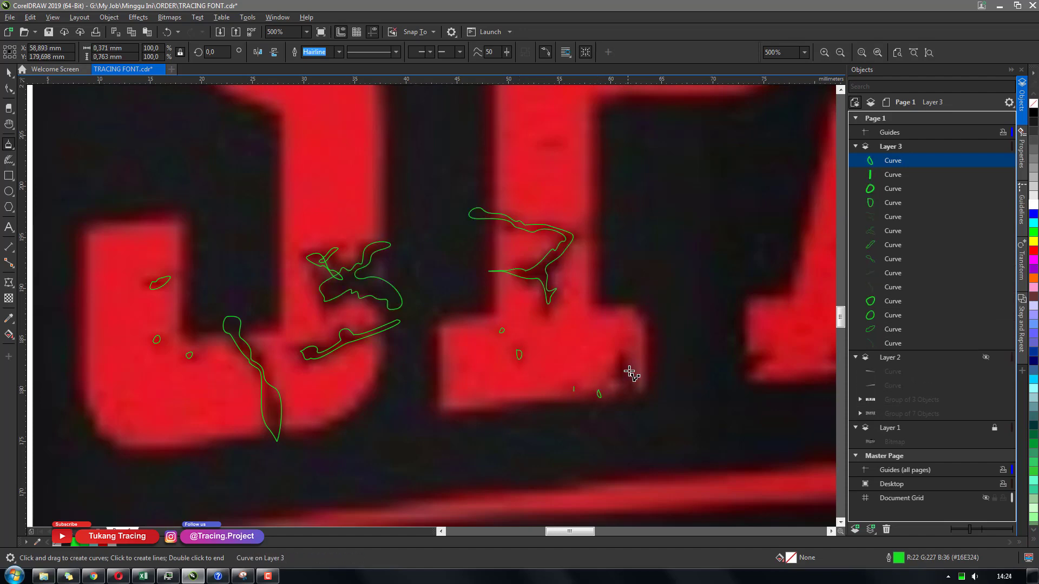
pyautogui.moveTo(623, 360); pyautogui.dragTo(628, 389)
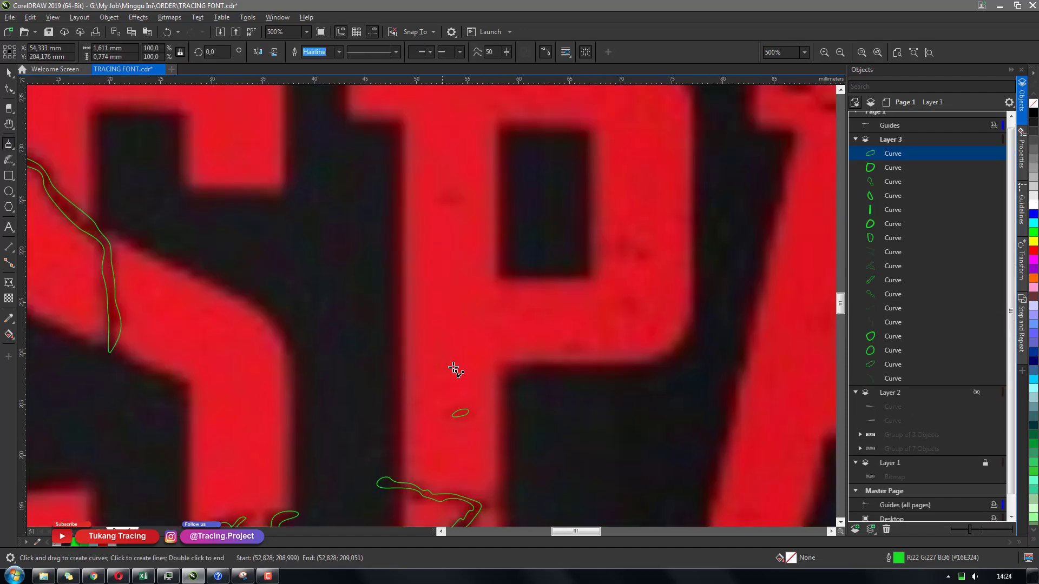
pyautogui.moveTo(572, 343); pyautogui.dragTo(575, 351)
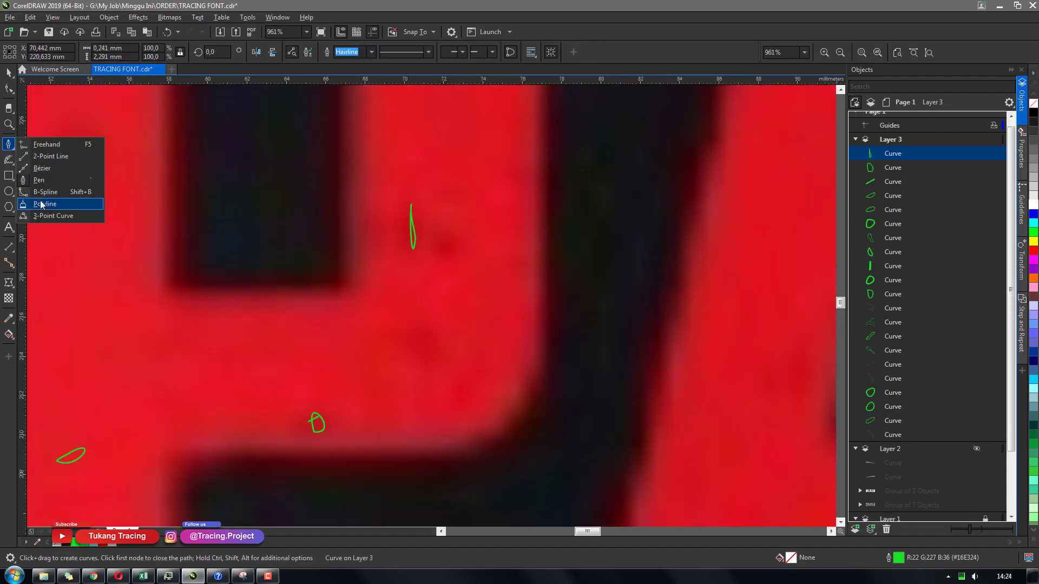
pyautogui.moveTo(430, 345); pyautogui.dragTo(432, 347)
# Trace further cracks on the upper P and at the foot of the A
pyautogui.scroll(2, 353, 355)
pyautogui.moveTo(360, 155); pyautogui.dragTo(357, 154)
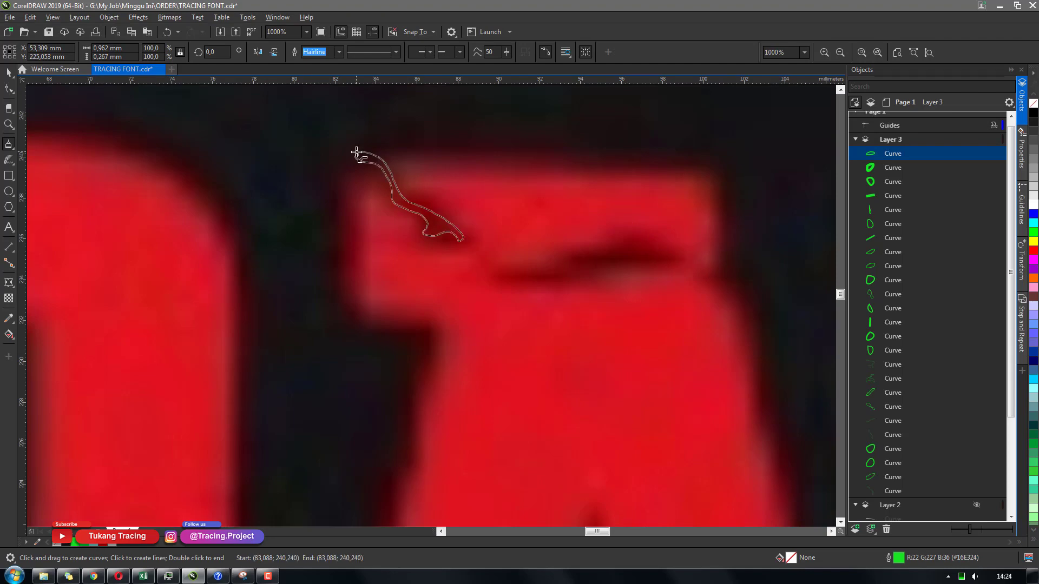
pyautogui.moveTo(494, 267); pyautogui.dragTo(494, 269)
pyautogui.moveTo(592, 262); pyautogui.dragTo(592, 264)
pyautogui.moveTo(704, 274)
pyautogui.mouseDown()
pyautogui.moveTo(724, 281)
pyautogui.moveTo(703, 276)
pyautogui.mouseUp()
pyautogui.scroll(-3, 713, 280)
pyautogui.scroll(2, 712, 403)
pyautogui.moveTo(555, 449)
pyautogui.mouseDown()
pyautogui.moveTo(540, 442)
pyautogui.moveTo(555, 449)
pyautogui.mouseUp()
pyautogui.moveTo(436, 435); pyautogui.dragTo(441, 437)
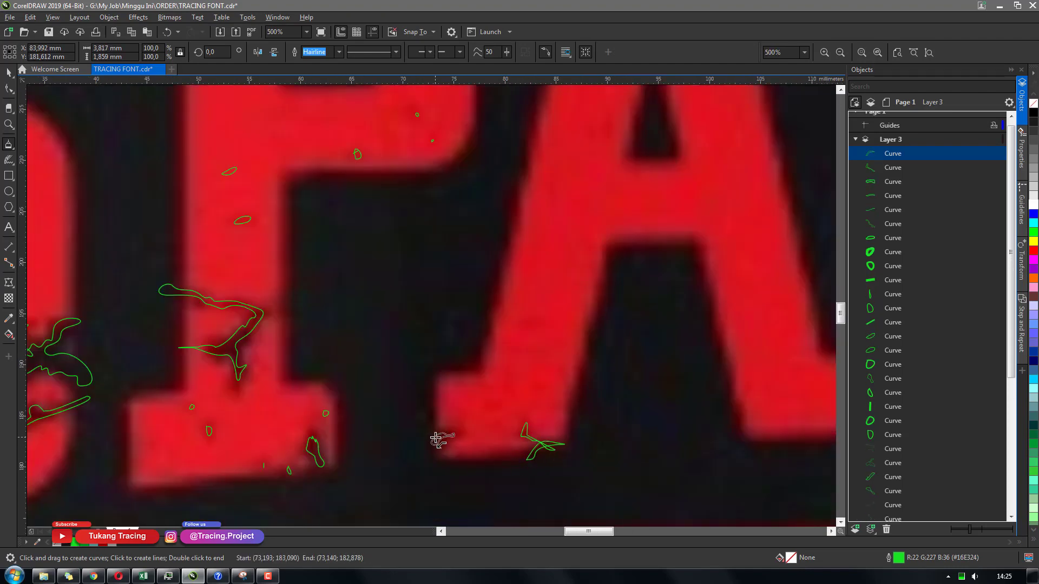
# Trace the crack marks around the foot of the A and the R
pyautogui.scroll(-2, 449, 428)
pyautogui.scroll(2, 487, 303)
pyautogui.moveTo(571, 341); pyautogui.dragTo(626, 313)
pyautogui.scroll(-2, 622, 319)
pyautogui.scroll(2, 537, 349)
pyautogui.moveTo(451, 280); pyautogui.dragTo(449, 281)
pyautogui.moveTo(395, 387); pyautogui.dragTo(395, 385)
pyautogui.moveTo(394, 408); pyautogui.dragTo(395, 409)
pyautogui.moveTo(483, 390); pyautogui.dragTo(483, 392)
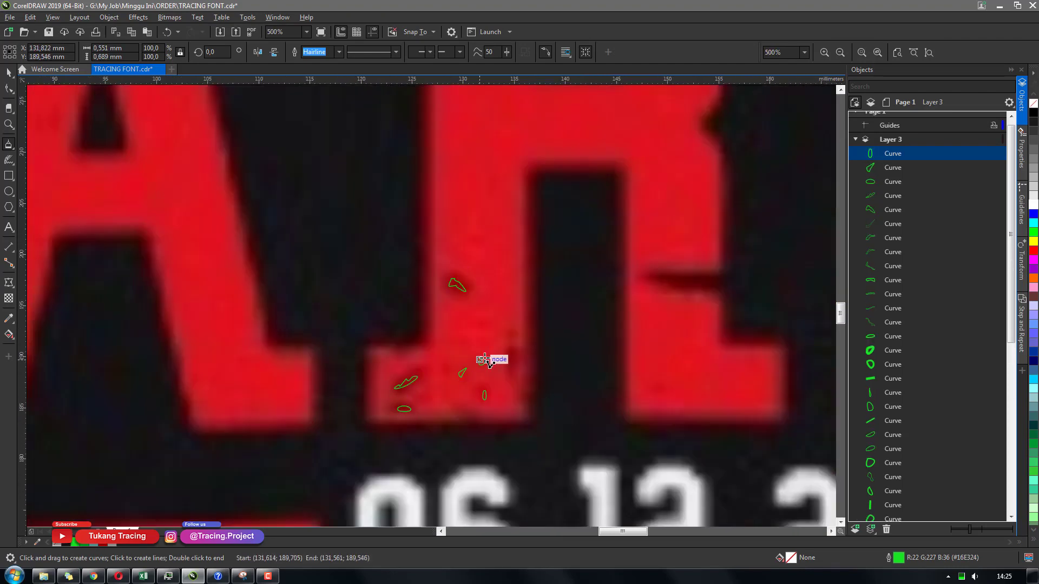
pyautogui.moveTo(513, 346); pyautogui.dragTo(514, 348)
pyautogui.moveTo(737, 274); pyautogui.dragTo(737, 285)
# Trace the cracks along the top of the T and the second A
pyautogui.scroll(-2, 663, 245)
pyautogui.scroll(3, 783, 229)
pyautogui.moveTo(135, 356)
pyautogui.mouseDown()
pyautogui.moveTo(325, 250)
pyautogui.moveTo(135, 356)
pyautogui.mouseUp()
pyautogui.moveTo(350, 329); pyautogui.dragTo(352, 327)
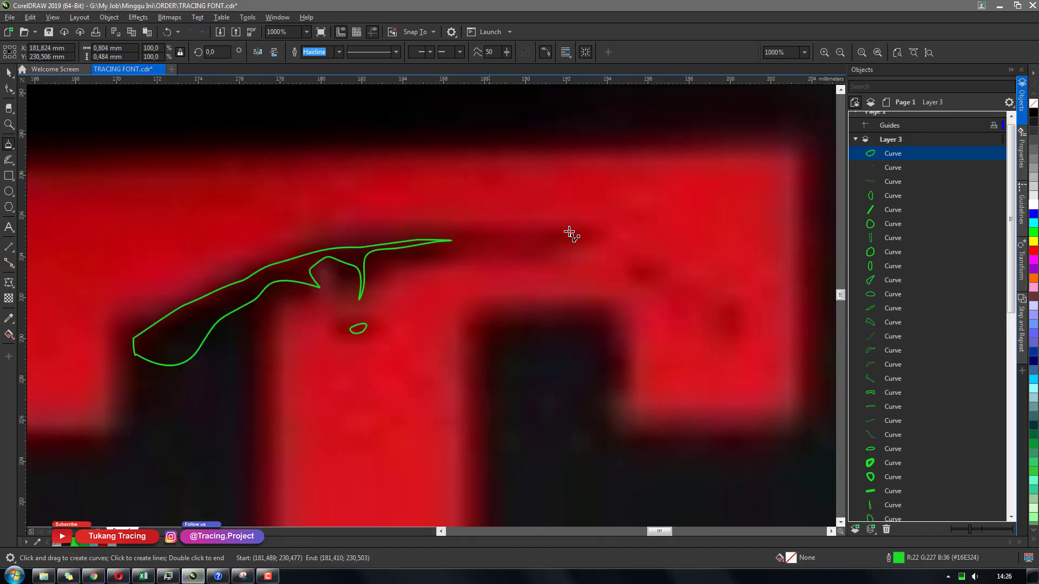
pyautogui.moveTo(498, 244); pyautogui.dragTo(499, 246)
pyautogui.moveTo(631, 278); pyautogui.dragTo(632, 279)
pyautogui.moveTo(727, 274); pyautogui.dragTo(726, 275)
pyautogui.scroll(-2, 371, 245)
pyautogui.scroll(2, 569, 239)
pyautogui.moveTo(325, 164); pyautogui.dragTo(323, 164)
pyautogui.moveTo(489, 278); pyautogui.dragTo(490, 275)
pyautogui.moveTo(527, 387); pyautogui.dragTo(528, 386)
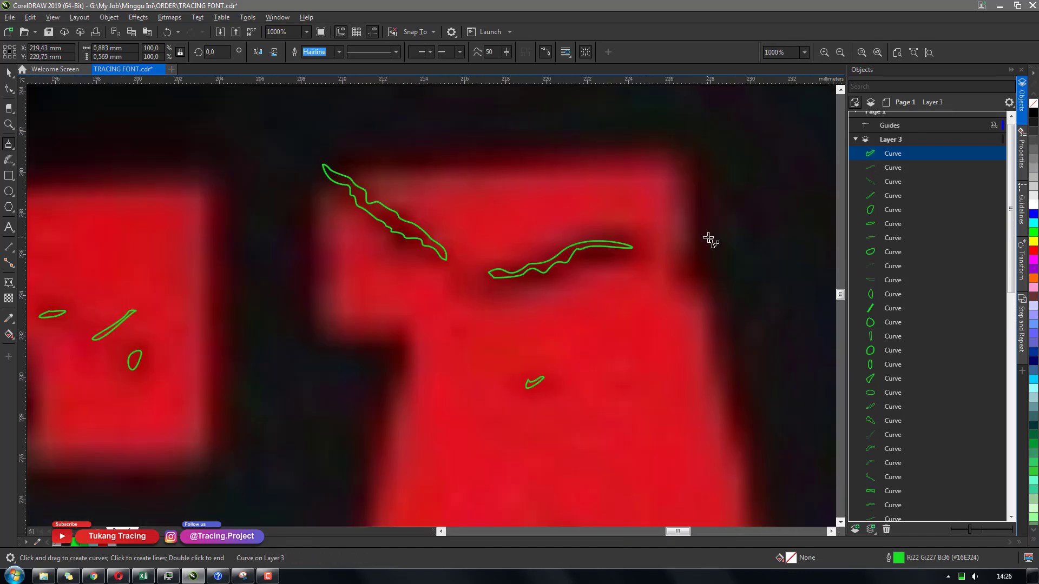
pyautogui.moveTo(706, 237); pyautogui.dragTo(707, 239)
# Trace the scattered cracks and specks on the left stroke of the N
pyautogui.scroll(-3, 708, 271)
pyautogui.scroll(2, 710, 380)
pyautogui.moveTo(389, 424); pyautogui.dragTo(389, 423)
pyautogui.moveTo(499, 318); pyautogui.dragTo(499, 319)
pyautogui.moveTo(489, 433); pyautogui.dragTo(490, 431)
pyautogui.press('F2')
pyautogui.moveTo(339, 176); pyautogui.dragTo(552, 472)
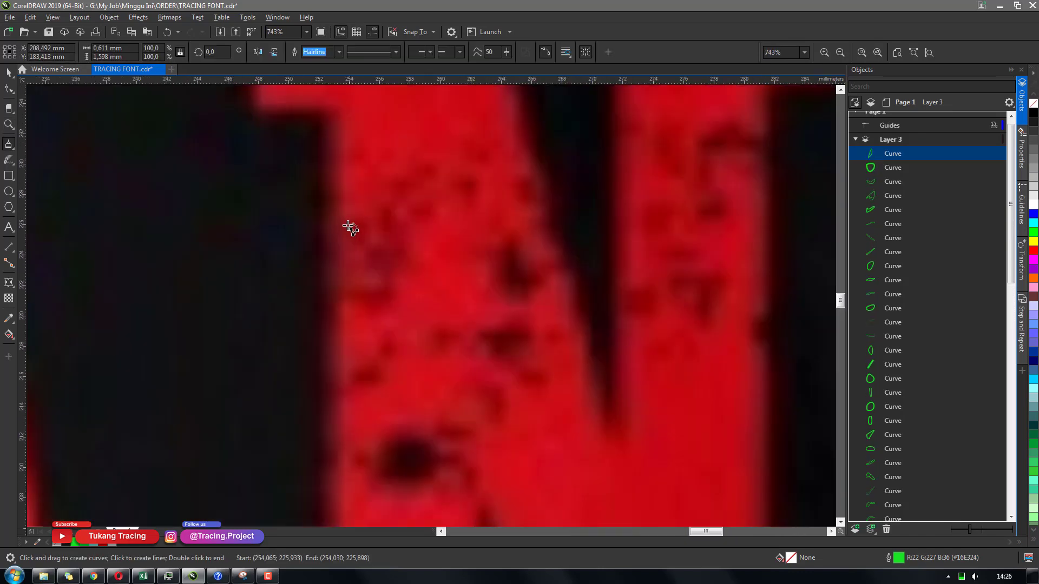
pyautogui.moveTo(350, 224); pyautogui.dragTo(351, 223)
pyautogui.moveTo(385, 270); pyautogui.dragTo(385, 269)
pyautogui.moveTo(389, 217); pyautogui.dragTo(388, 218)
pyautogui.moveTo(389, 210)
pyautogui.mouseDown()
pyautogui.moveTo(436, 163)
pyautogui.moveTo(390, 210)
pyautogui.mouseUp()
pyautogui.moveTo(417, 212); pyautogui.dragTo(418, 212)
pyautogui.moveTo(397, 341); pyautogui.dragTo(396, 341)
pyautogui.moveTo(450, 334); pyautogui.dragTo(449, 334)
pyautogui.moveTo(491, 350); pyautogui.dragTo(493, 349)
pyautogui.moveTo(514, 283)
pyautogui.mouseDown()
pyautogui.moveTo(513, 247)
pyautogui.moveTo(514, 283)
pyautogui.mouseUp()
pyautogui.moveTo(523, 188); pyautogui.dragTo(524, 187)
pyautogui.moveTo(562, 268); pyautogui.dragTo(560, 267)
pyautogui.moveTo(554, 328); pyautogui.dragTo(554, 327)
pyautogui.moveTo(419, 478); pyautogui.dragTo(384, 474)
pyautogui.moveTo(393, 466); pyautogui.dragTo(393, 466)
pyautogui.moveTo(333, 459); pyautogui.dragTo(331, 458)
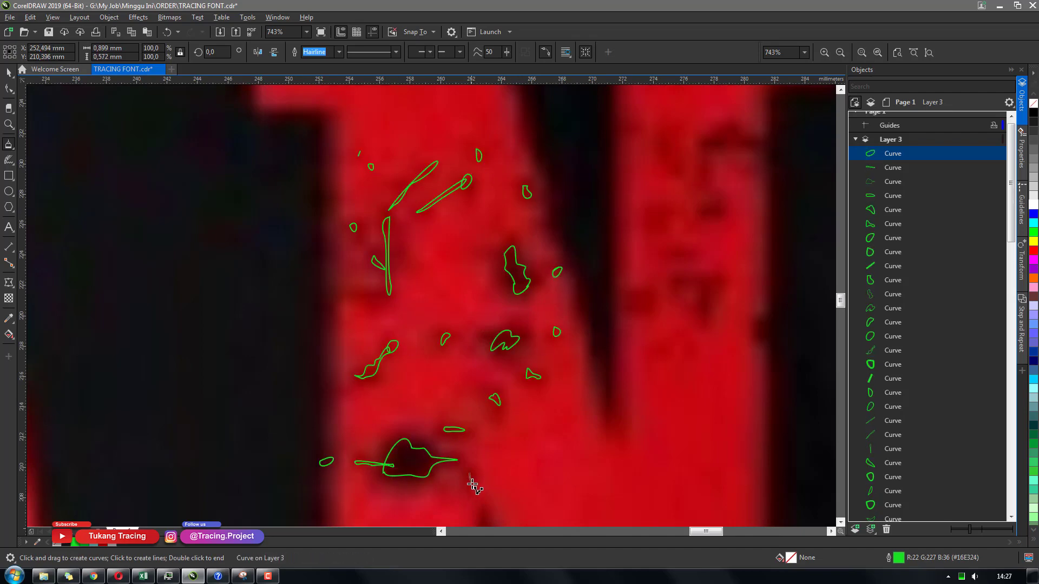
pyautogui.moveTo(473, 483); pyautogui.dragTo(474, 482)
# Trace the remaining cracks on the right stroke of the N
pyautogui.scroll(-6, 479, 476)
pyautogui.scroll(5, 703, 336)
pyautogui.moveTo(777, 287)
pyautogui.mouseDown()
pyautogui.moveTo(769, 306)
pyautogui.moveTo(778, 287)
pyautogui.mouseUp()
pyautogui.moveTo(710, 172); pyautogui.dragTo(726, 112)
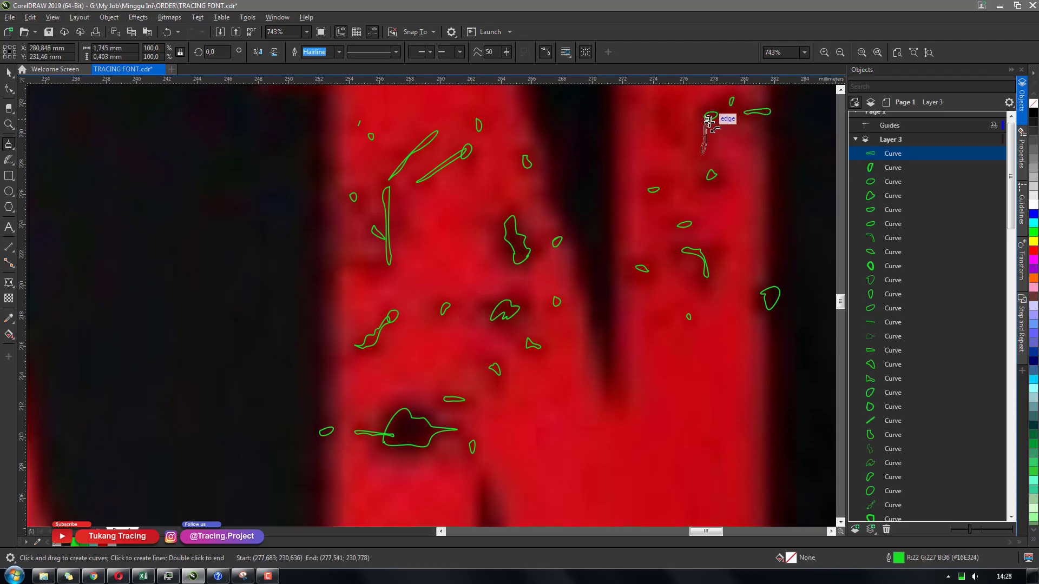
pyautogui.scroll(5, 672, 324)
pyautogui.scroll(-8, 668, 332)
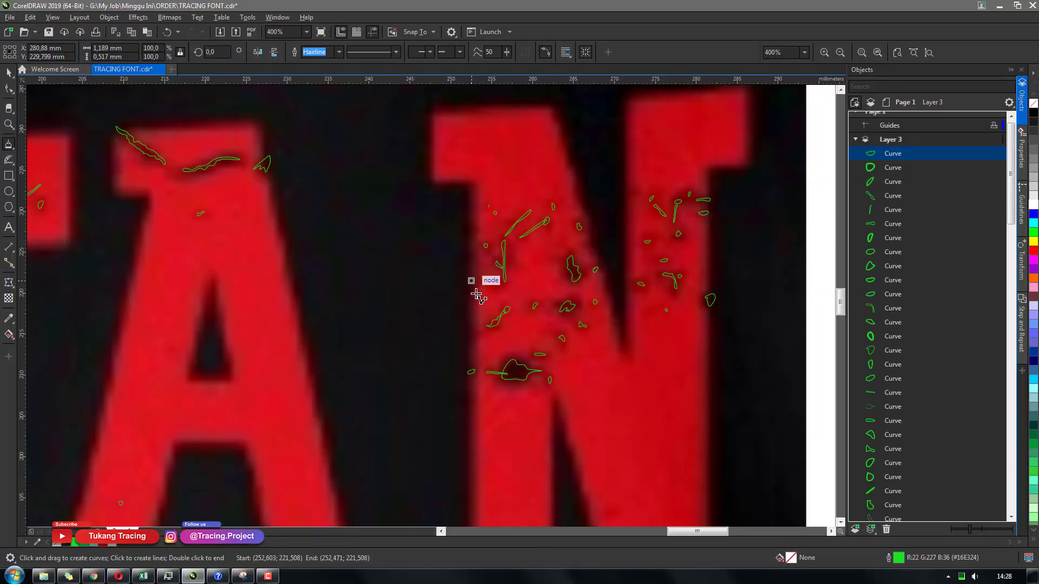
# Zoom out and pan across the whole lettering to review the traced cracks
pyautogui.moveTo(475, 280); pyautogui.dragTo(472, 281)
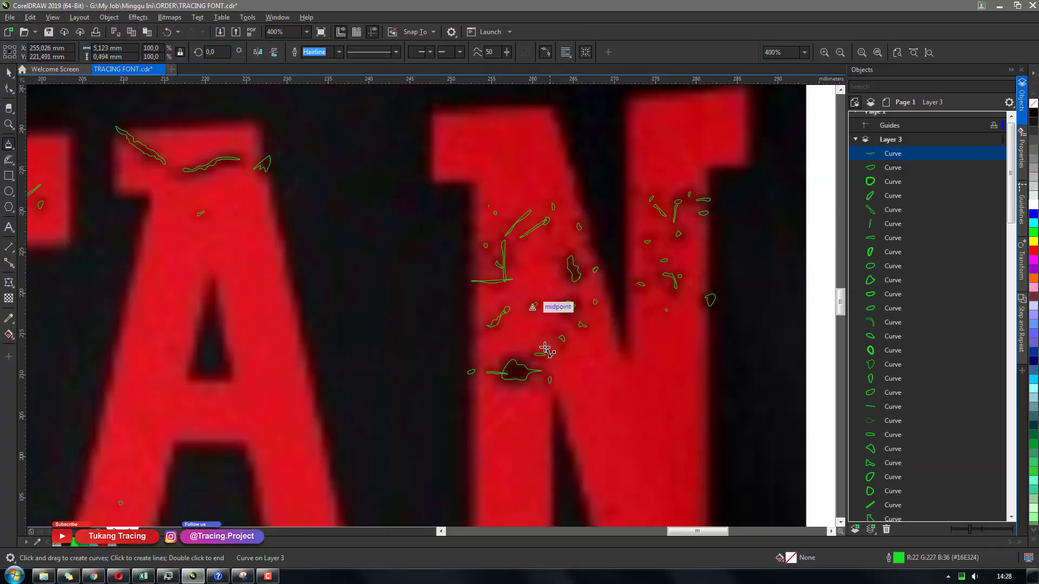
pyautogui.scroll(-2, 511, 329)
pyautogui.scroll(-1, 501, 340)
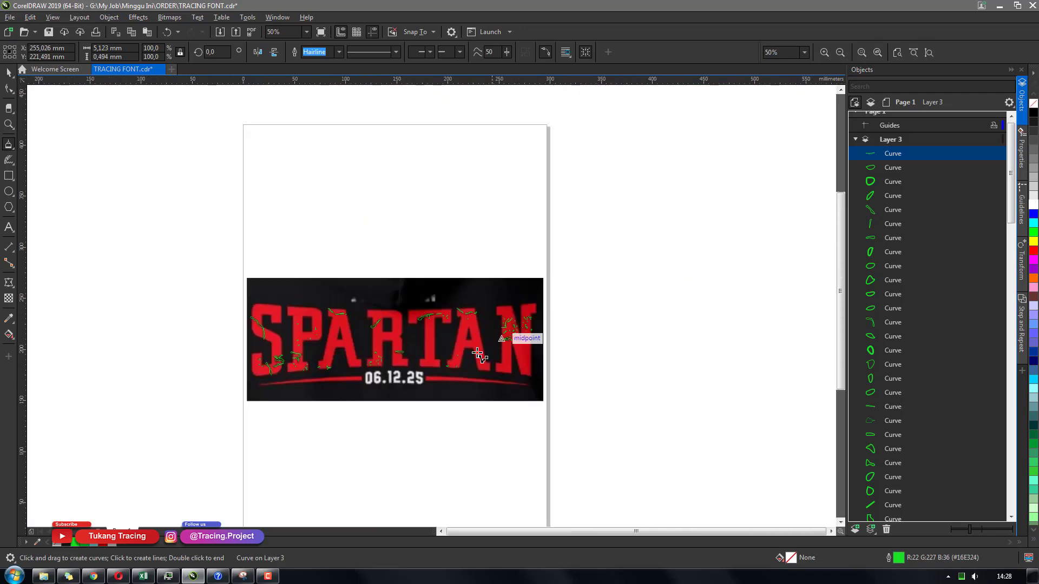
pyautogui.scroll(1, 414, 365)
pyautogui.press('space')
pyautogui.click(492, 457)
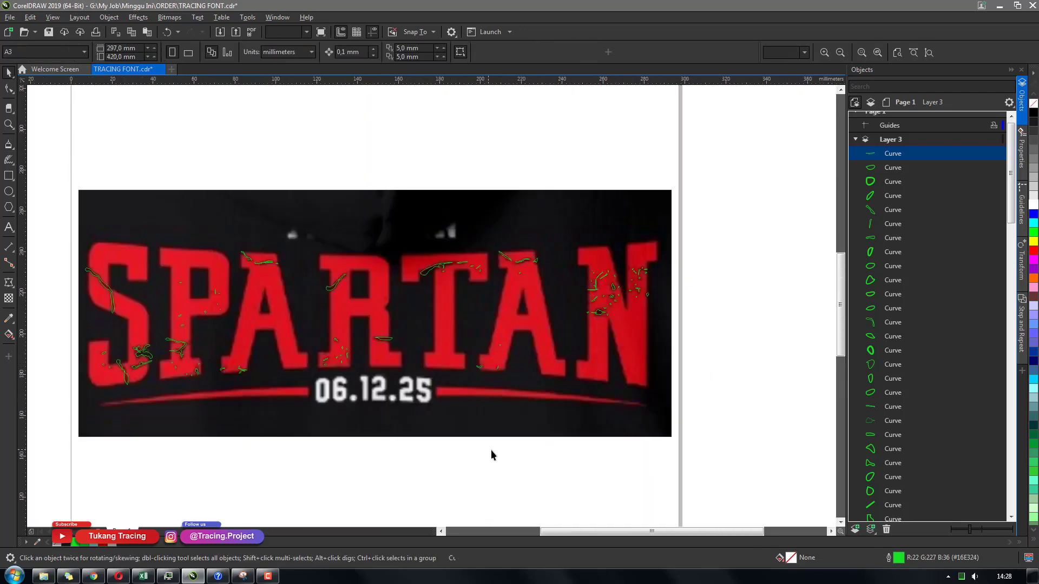
pyautogui.press('h')
pyautogui.moveTo(466, 376); pyautogui.dragTo(531, 320)
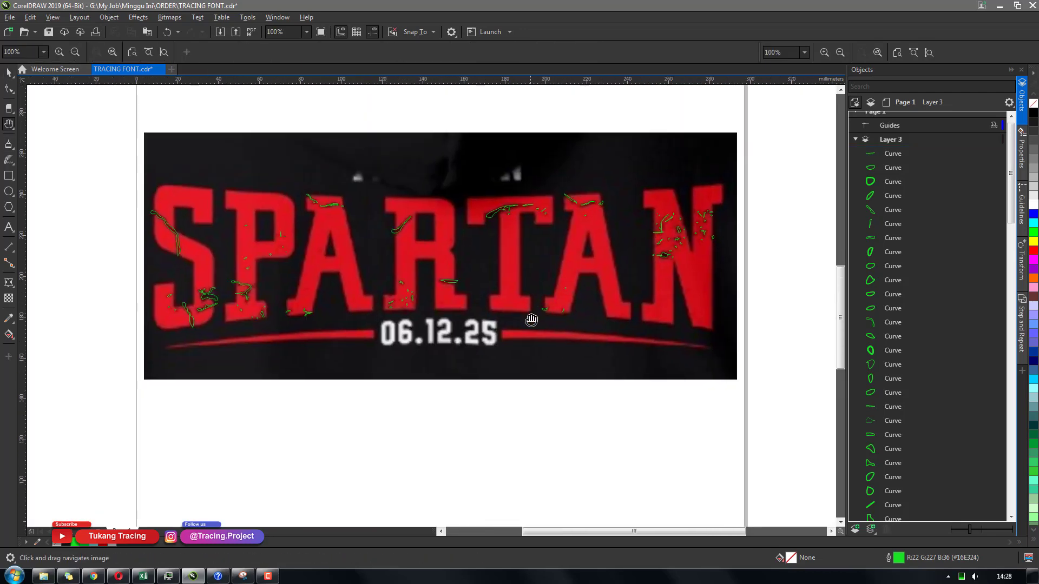
pyautogui.moveTo(469, 330); pyautogui.dragTo(495, 327)
pyautogui.scroll(2, 372, 256)
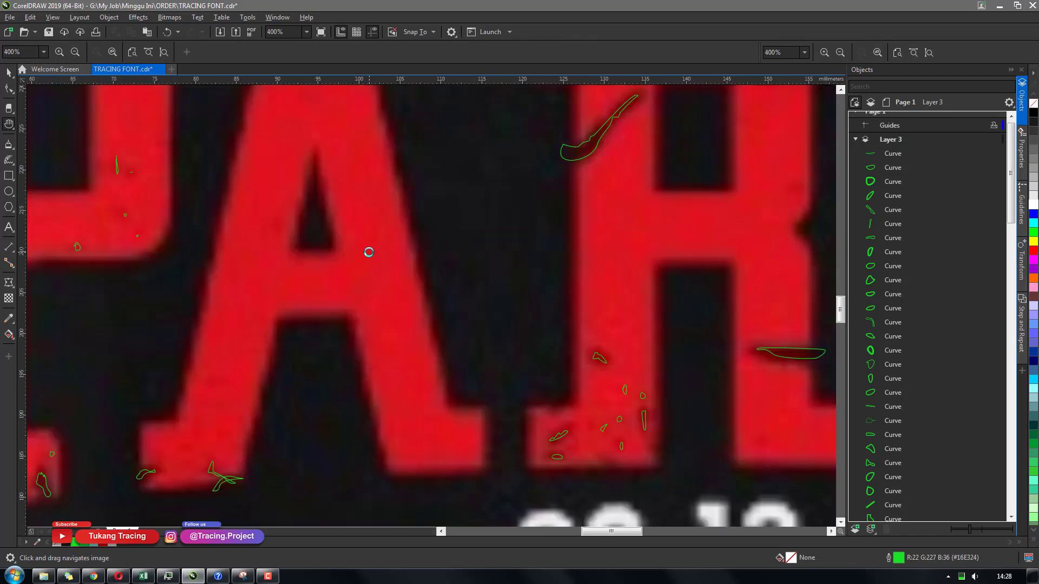
pyautogui.scroll(-1, 404, 319)
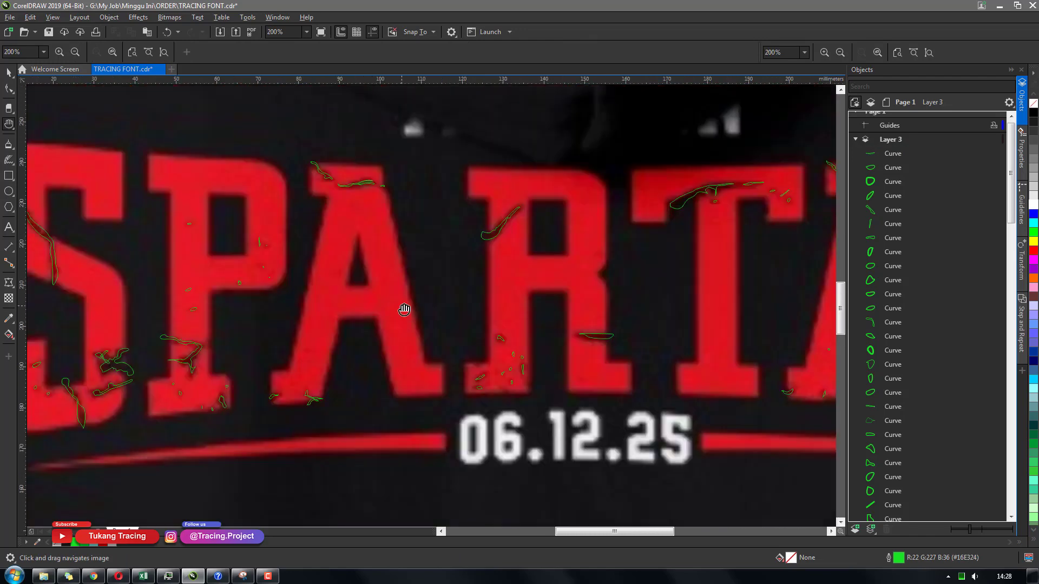
pyautogui.scroll(-1, 417, 280)
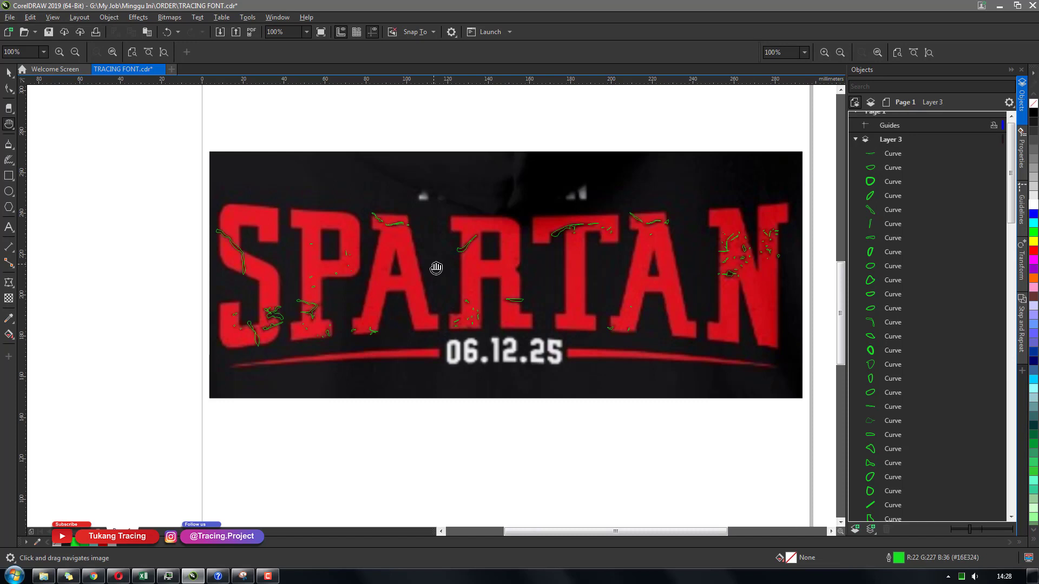
# Select all the crack traces and combine them into one curve
pyautogui.press('space')
pyautogui.moveTo(798, 393); pyautogui.dragTo(174, 149)
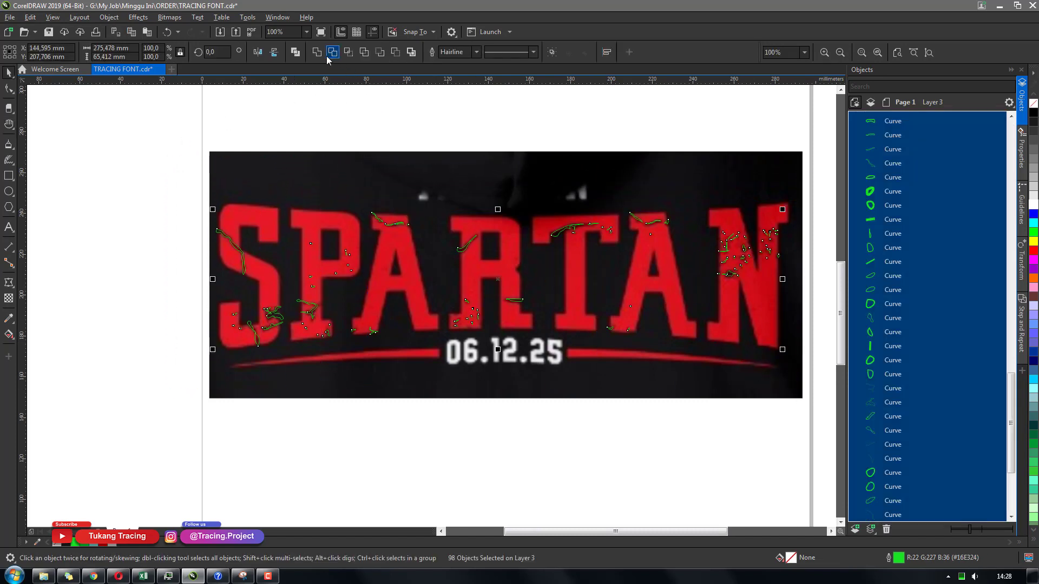
pyautogui.click(317, 52)
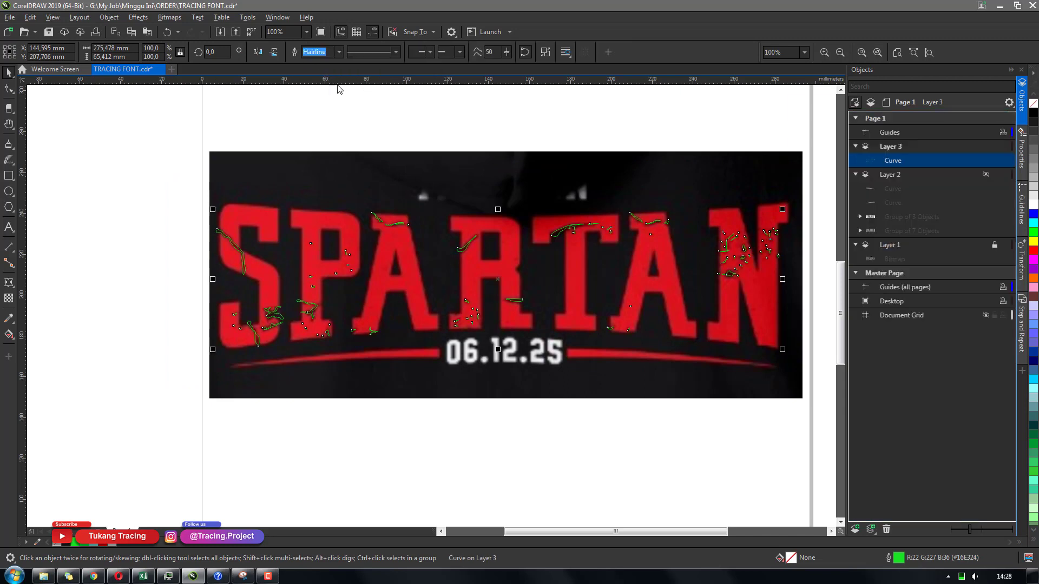
# Fill the combined crack curve black and remove its outline
pyautogui.click(1034, 112)
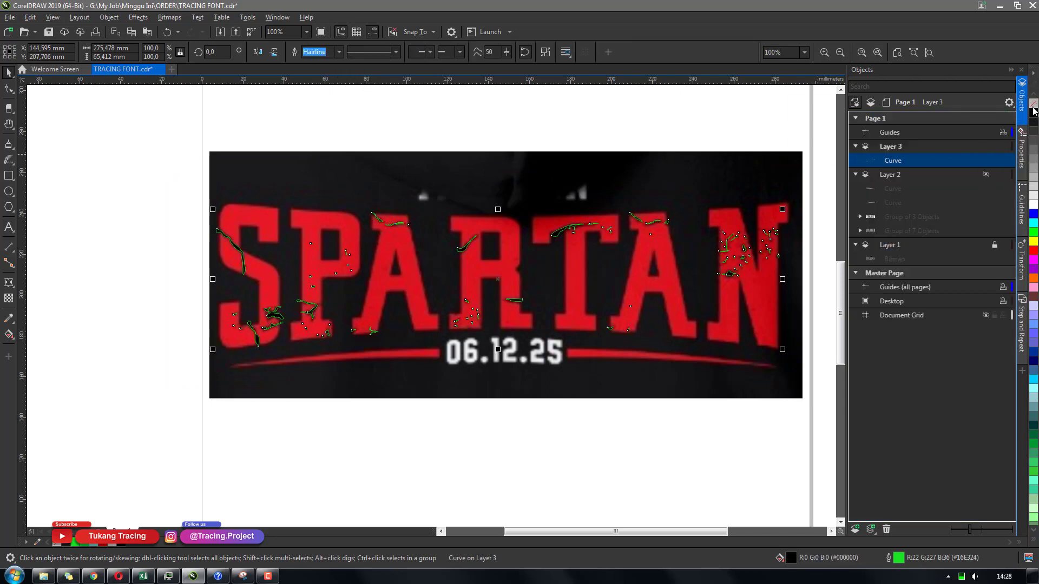
pyautogui.rightClick(1033, 103)
pyautogui.press('Escape')
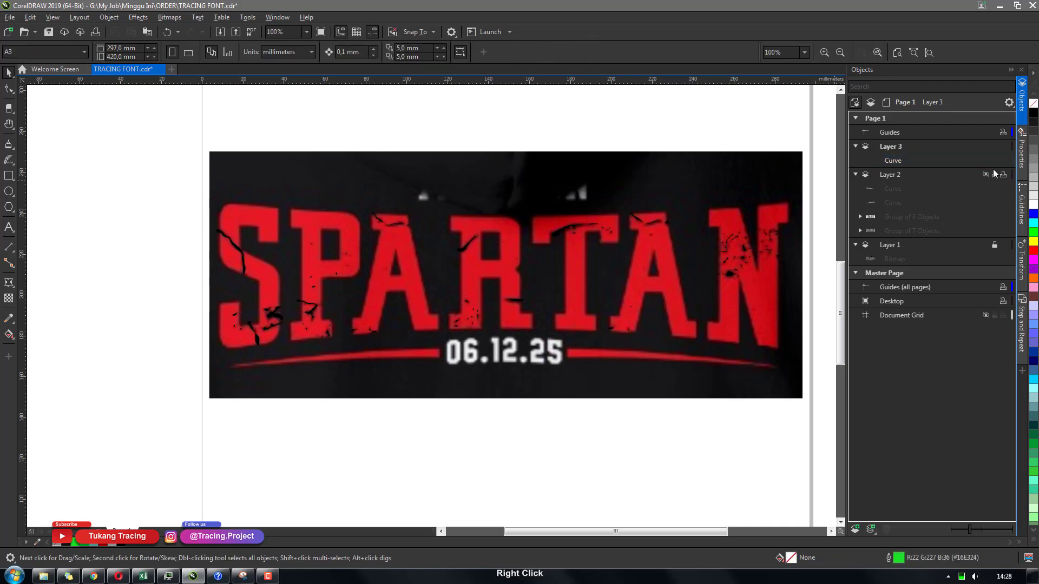
# Show Layer 2 again and collapse the layers in the object list
pyautogui.click(985, 174)
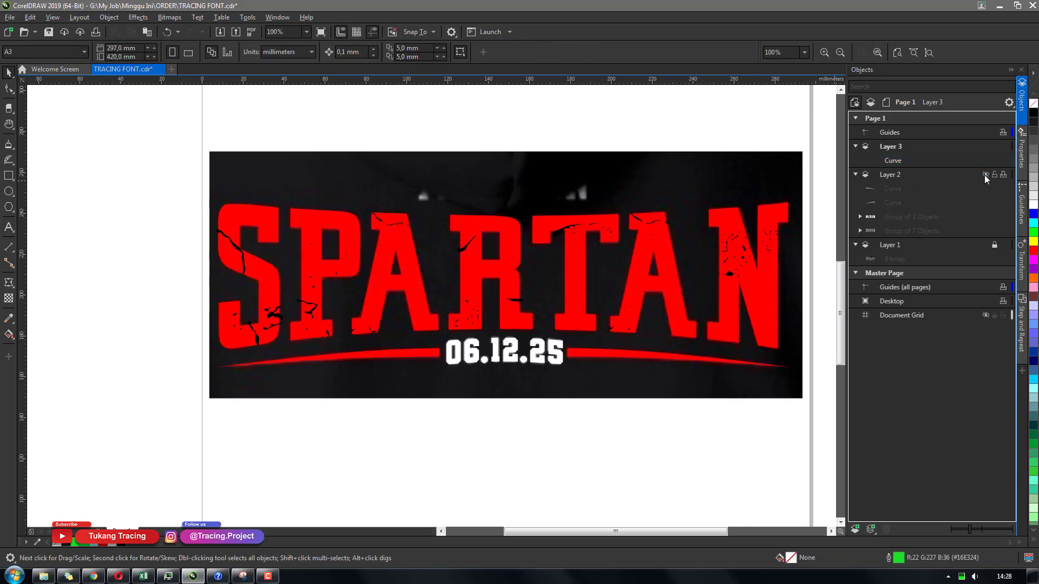
pyautogui.click(855, 174)
pyautogui.click(855, 147)
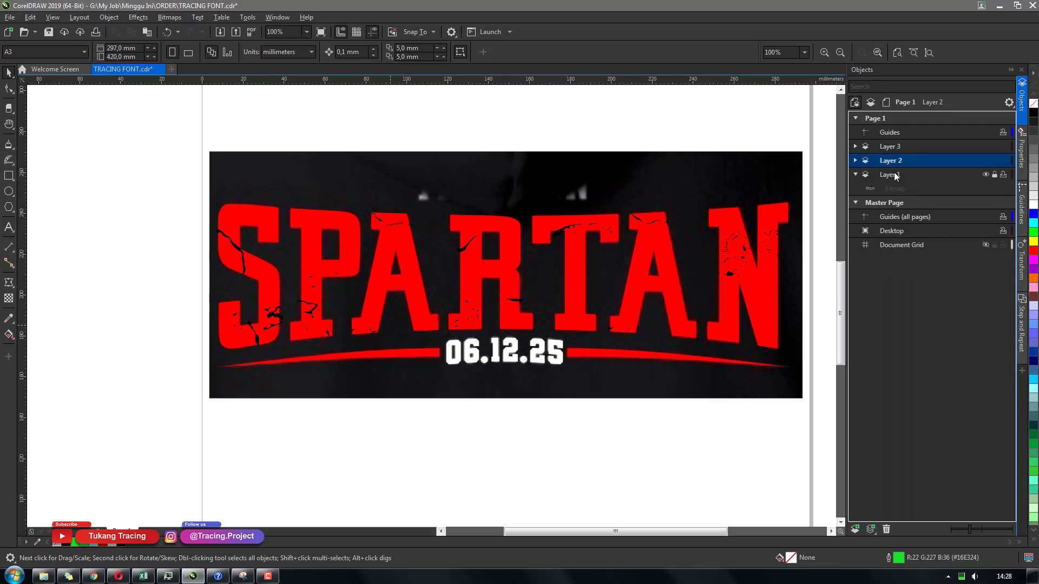
# Create a page-sized rectangle on Layer 2, then fill it black and remove its outline
pyautogui.click(9, 177)
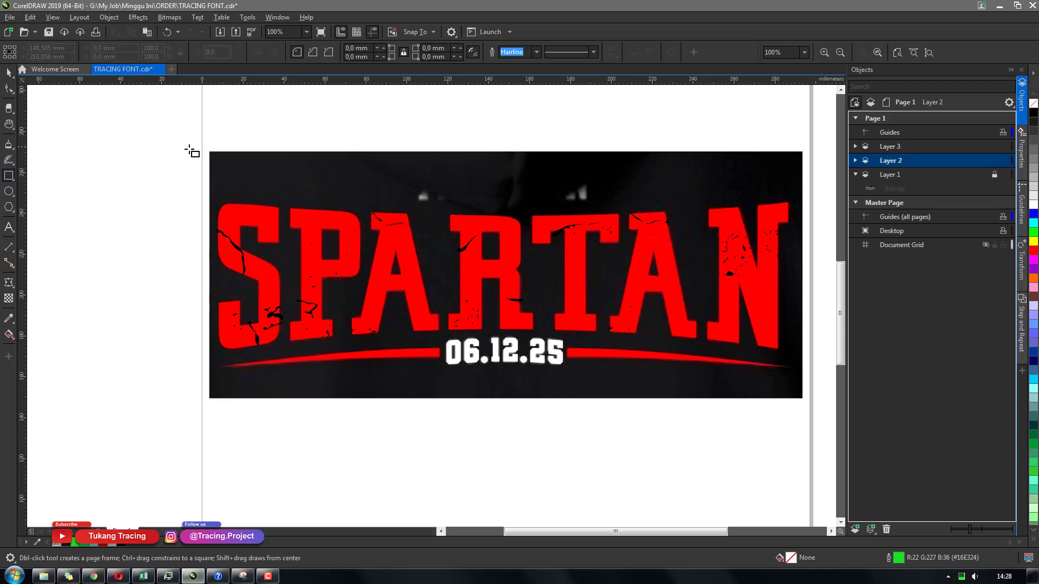
pyautogui.doubleClick(9, 176)
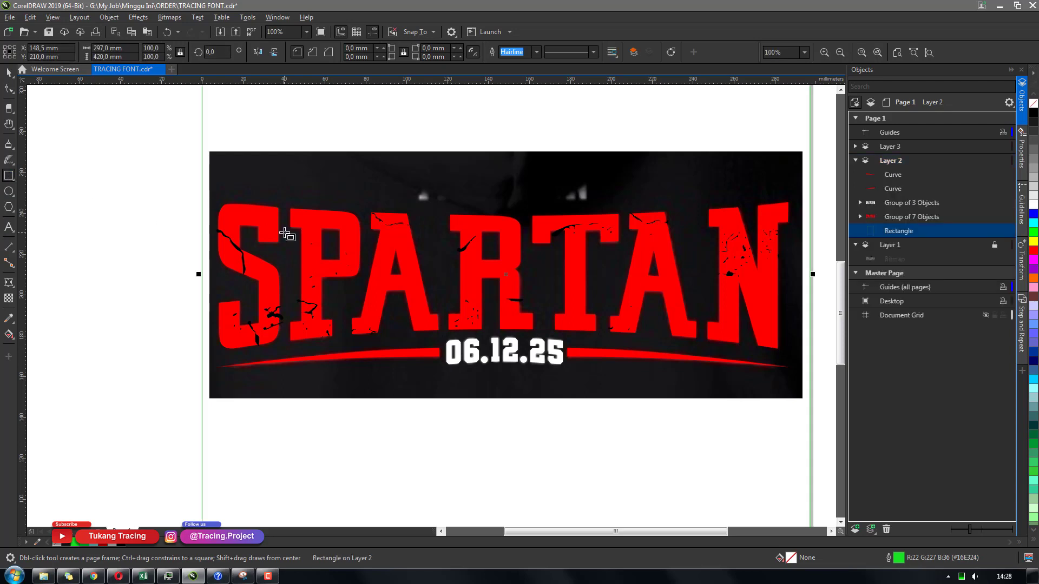
pyautogui.scroll(-1, 286, 235)
pyautogui.press('space')
pyautogui.moveTo(395, 472); pyautogui.dragTo(427, 319)
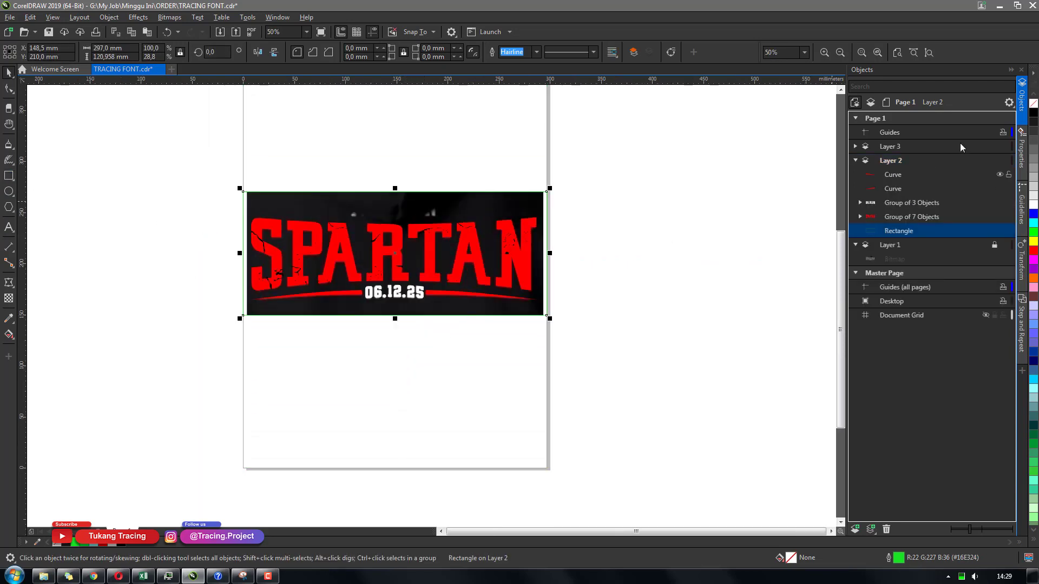
pyautogui.click(1034, 112)
pyautogui.rightClick(1033, 102)
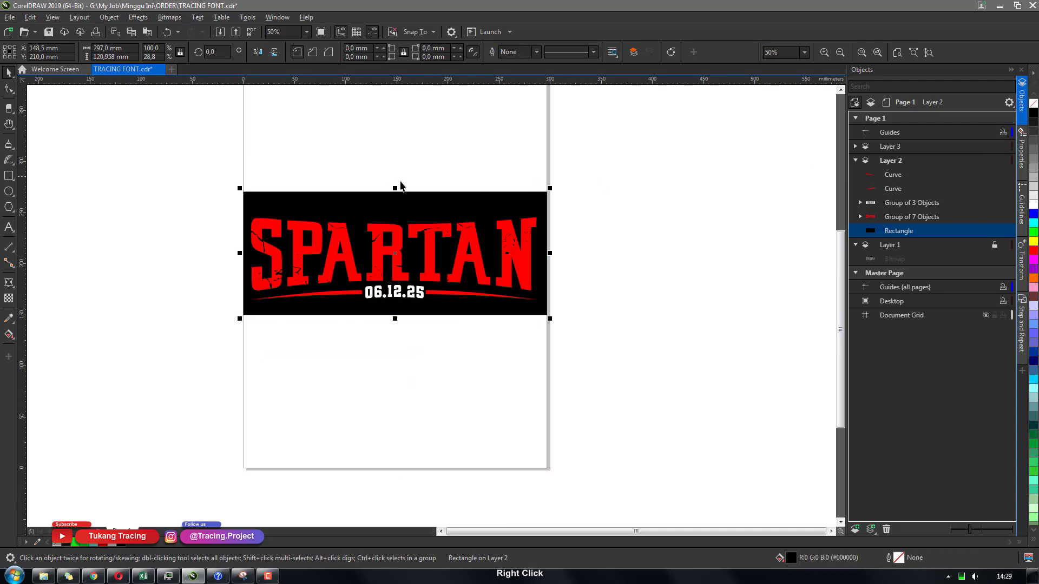
# Select all the traced artwork and move it about 300 mm to the right, beside the reference image
pyautogui.moveTo(396, 185); pyautogui.dragTo(398, 179)
pyautogui.moveTo(190, 161); pyautogui.dragTo(610, 357)
pyautogui.moveTo(420, 272); pyautogui.dragTo(719, 301)
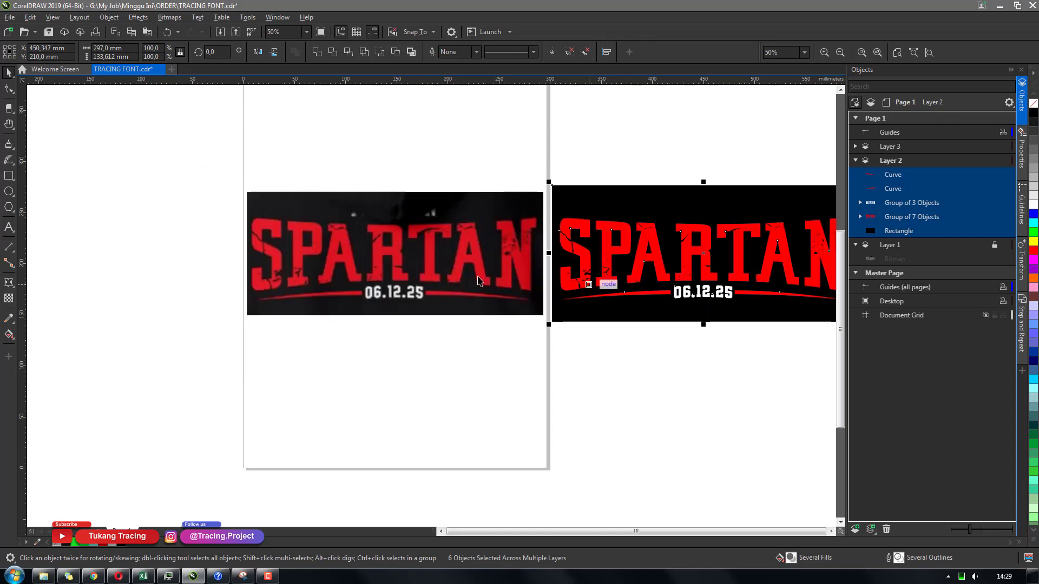
# Zoom in and out to compare the traced artwork against the reference image
pyautogui.press('z')
pyautogui.moveTo(232, 173); pyautogui.dragTo(797, 332)
pyautogui.press('space')
pyautogui.click(402, 412)
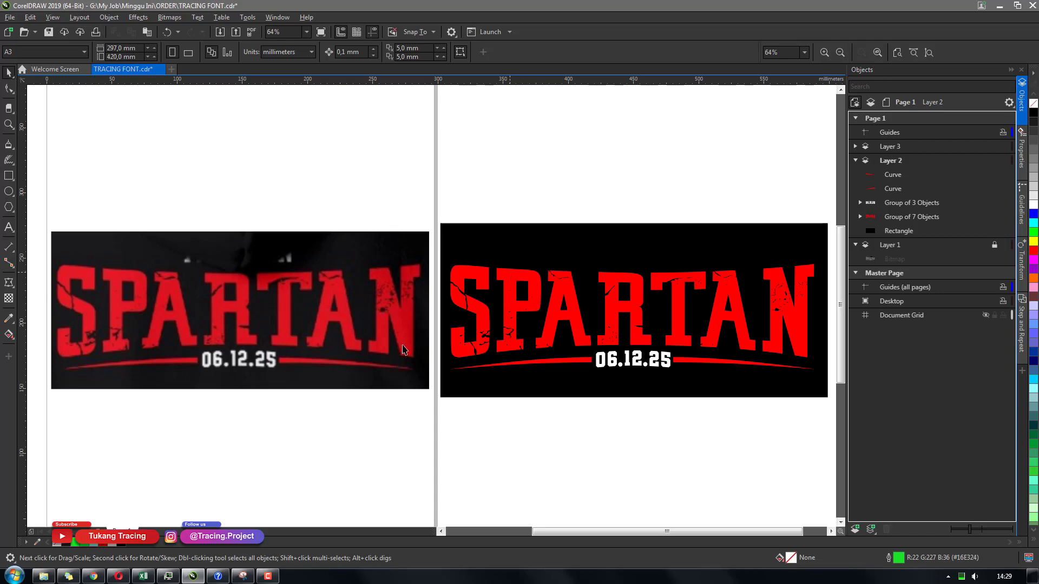
pyautogui.scroll(5, 347, 331)
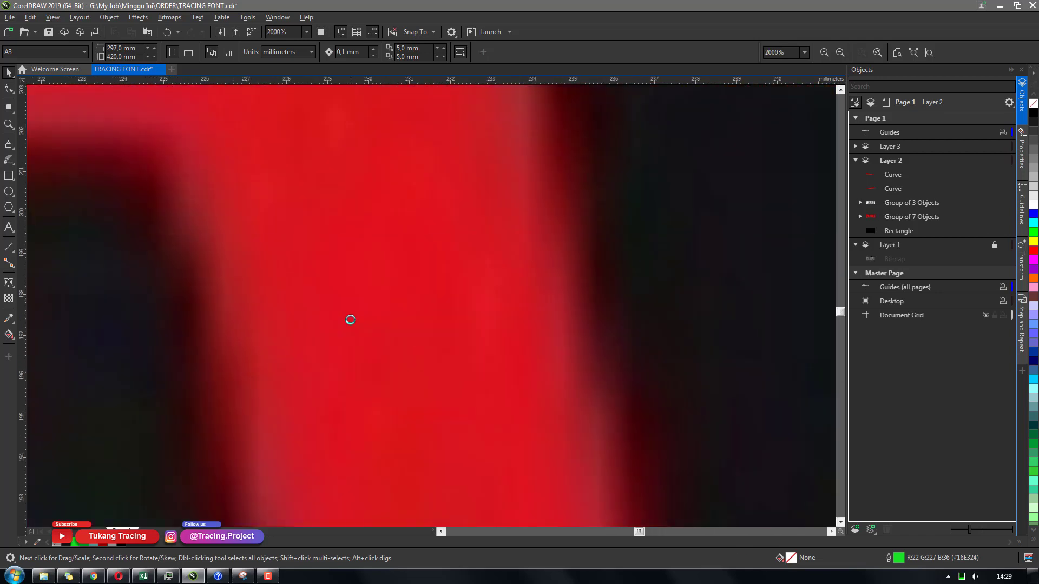
pyautogui.scroll(-6, 350, 320)
pyautogui.scroll(5, 406, 319)
pyautogui.scroll(-5, 405, 320)
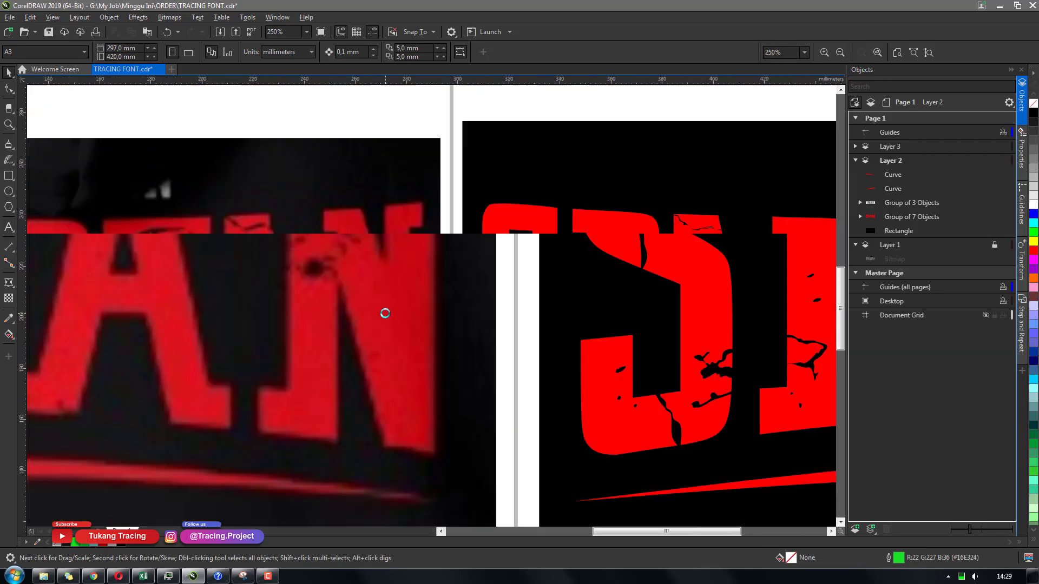
pyautogui.scroll(3, 647, 312)
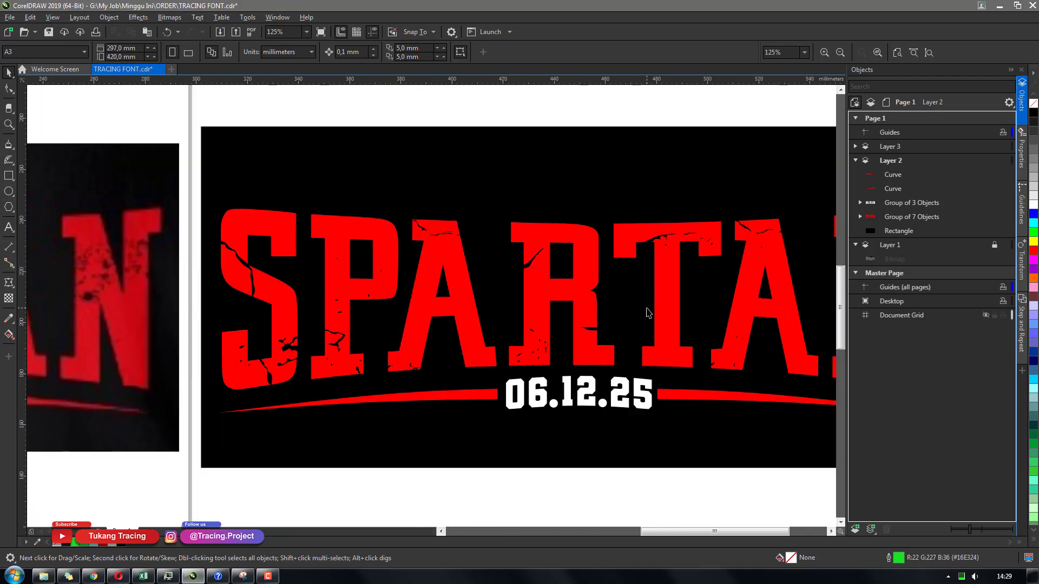
pyautogui.scroll(-3, 551, 319)
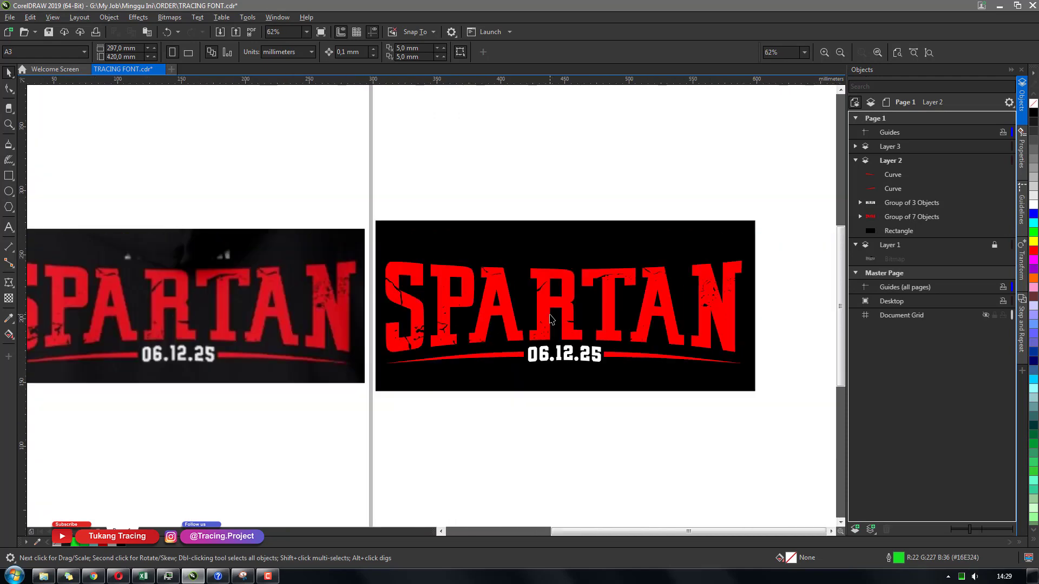
pyautogui.scroll(5, 551, 319)
pyautogui.scroll(-5, 547, 314)
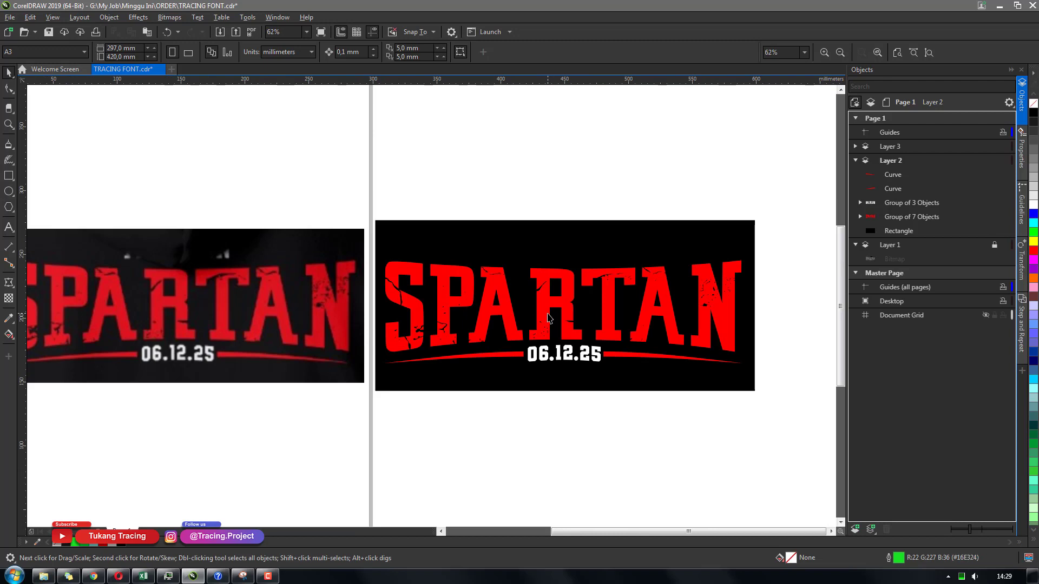
# Save the document
pyautogui.press('h')
pyautogui.moveTo(517, 322); pyautogui.dragTo(542, 305)
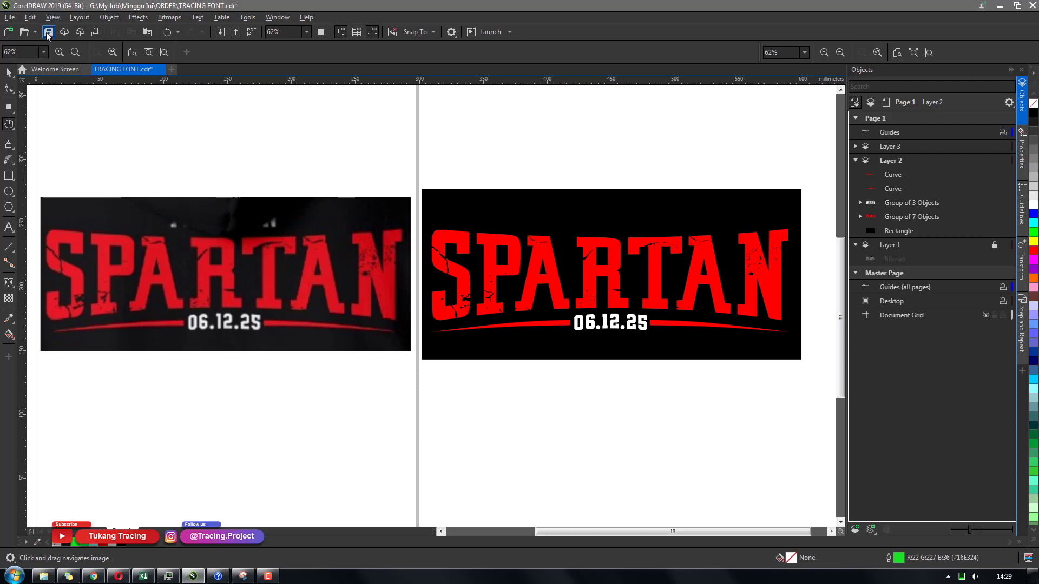
pyautogui.hotkey('ctrl', 's')
pyautogui.click(9, 89)
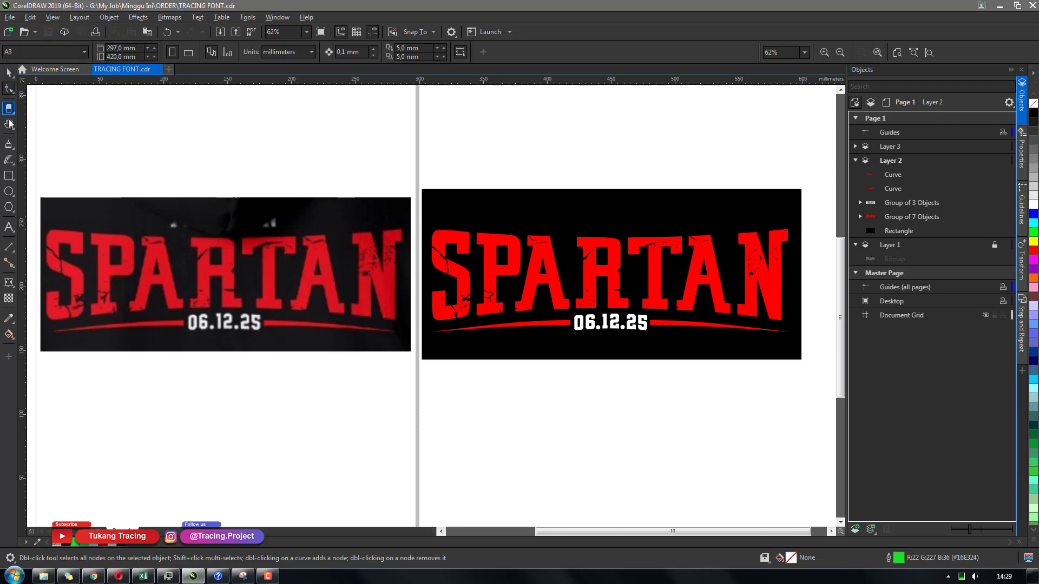
pyautogui.click(9, 73)
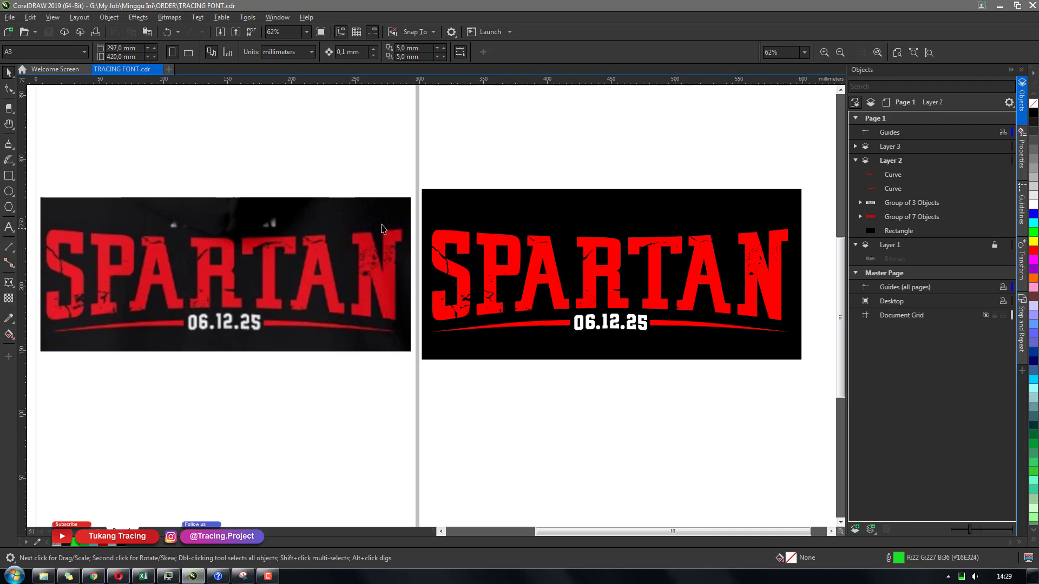
pyautogui.press('h')
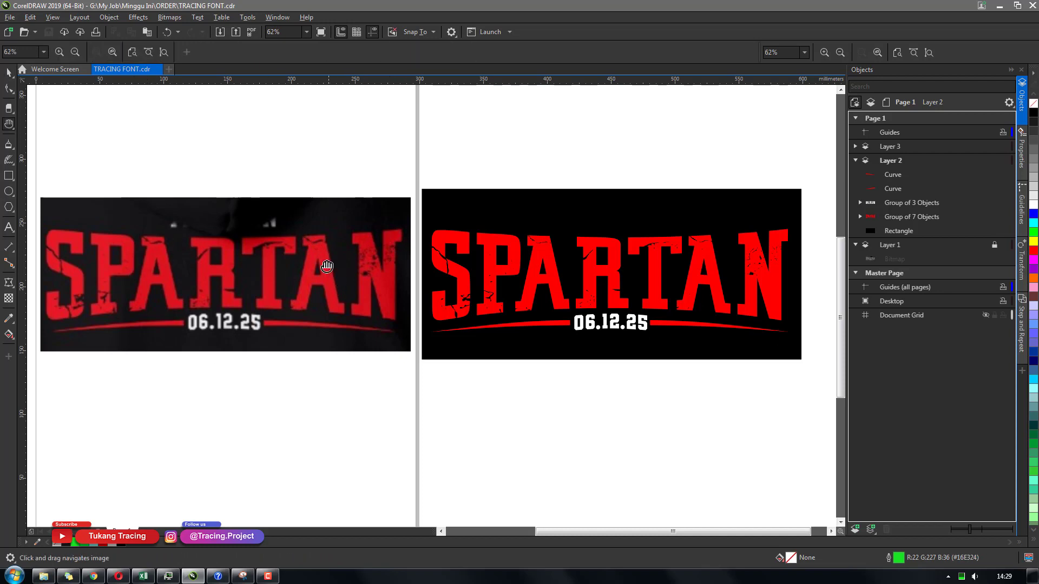
pyautogui.moveTo(323, 264); pyautogui.dragTo(375, 256)
pyautogui.moveTo(242, 231); pyautogui.dragTo(270, 232)
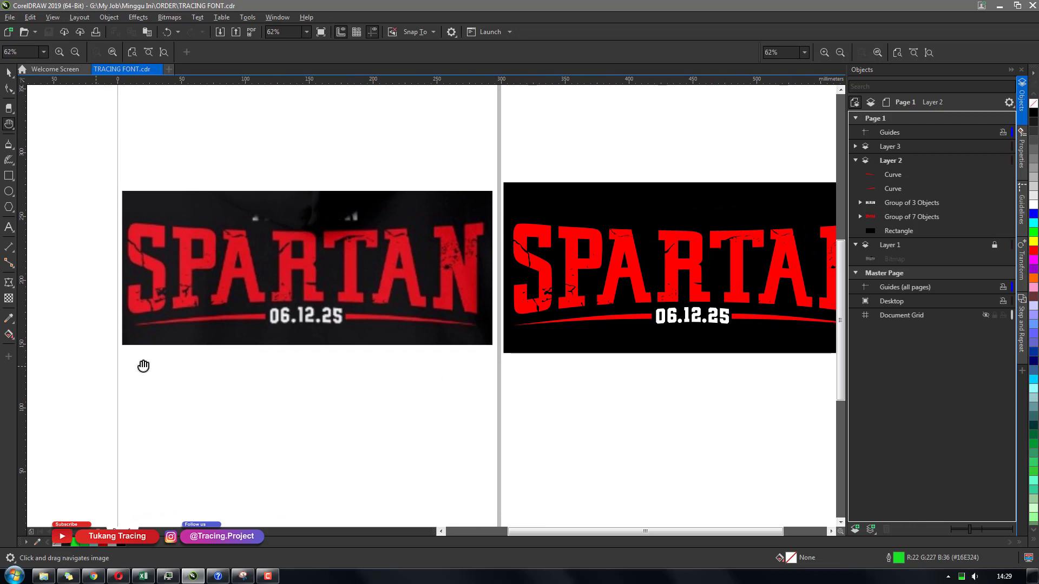
pyautogui.moveTo(561, 380)
pyautogui.mouseDown()
pyautogui.moveTo(512, 389)
pyautogui.moveTo(552, 372)
pyautogui.mouseUp()
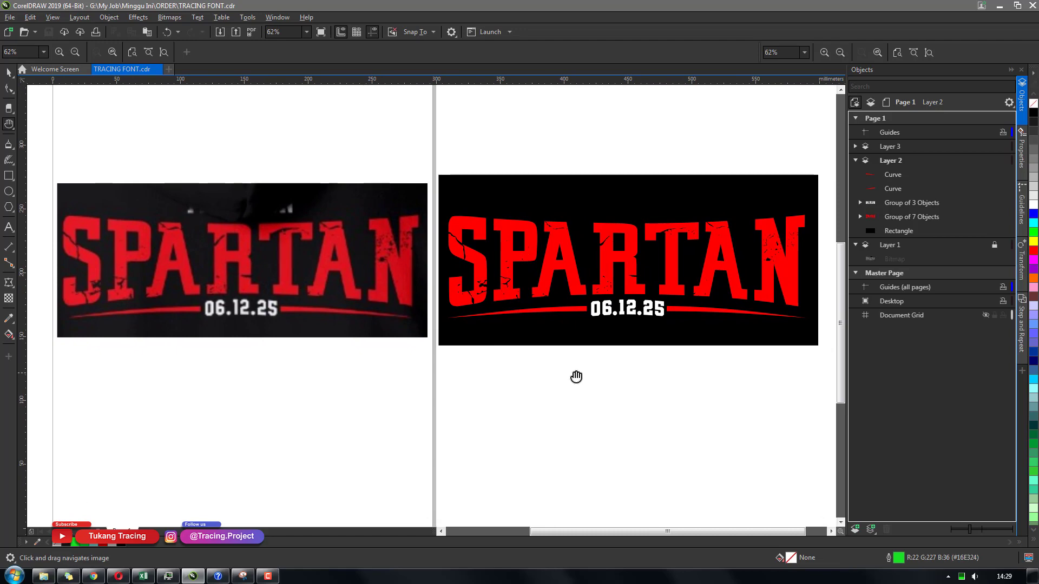